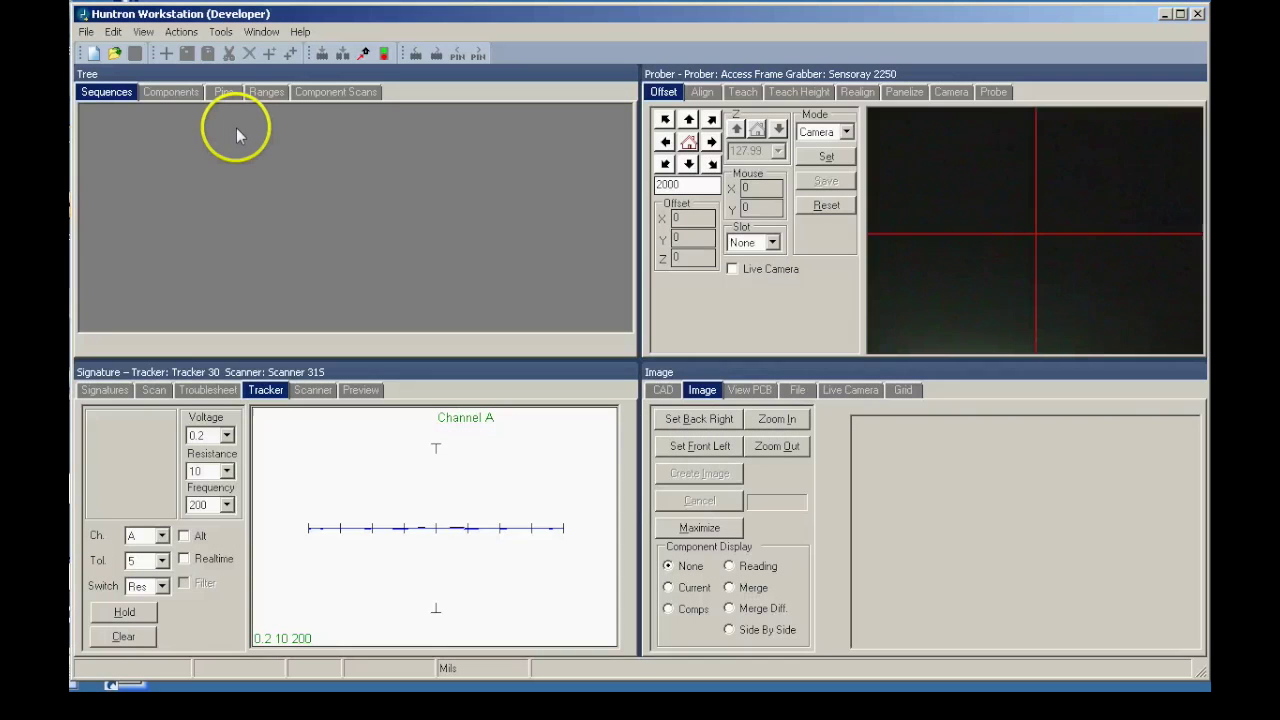
# Create a new board database saved as Test Board 1234.MDB and start the HAF import.
pyautogui.click(86, 33)
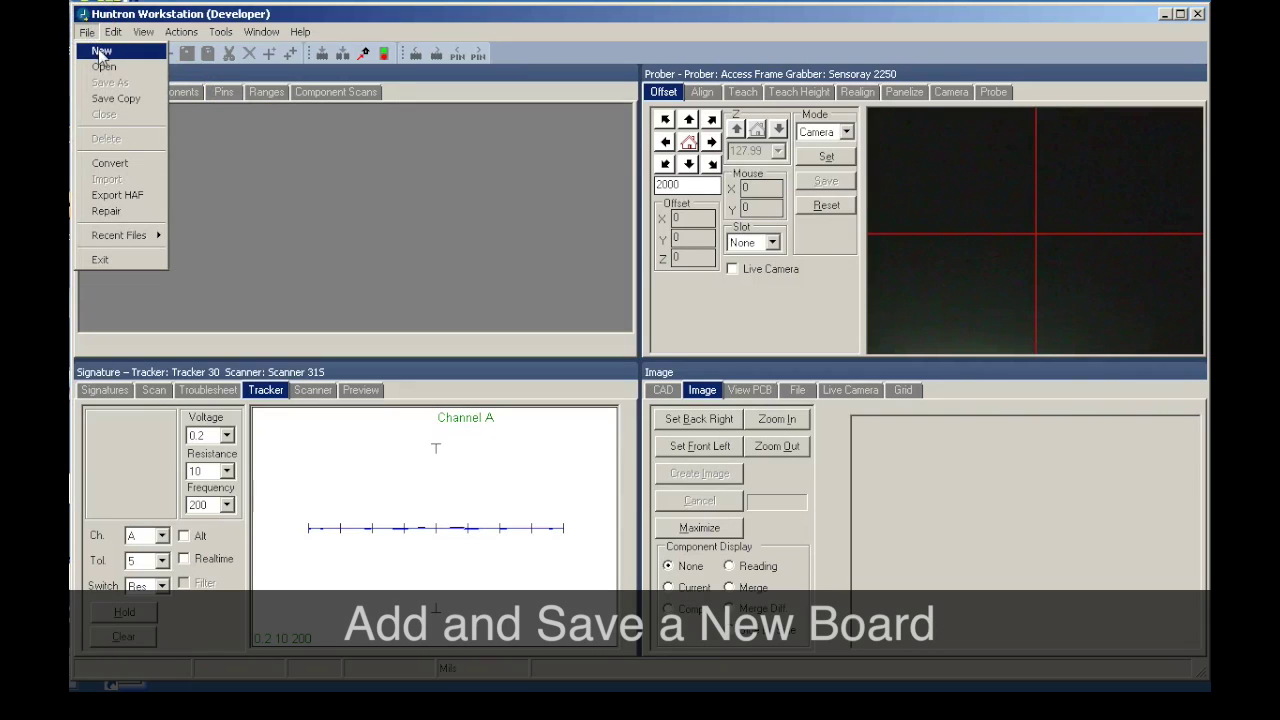
pyautogui.click(97, 52)
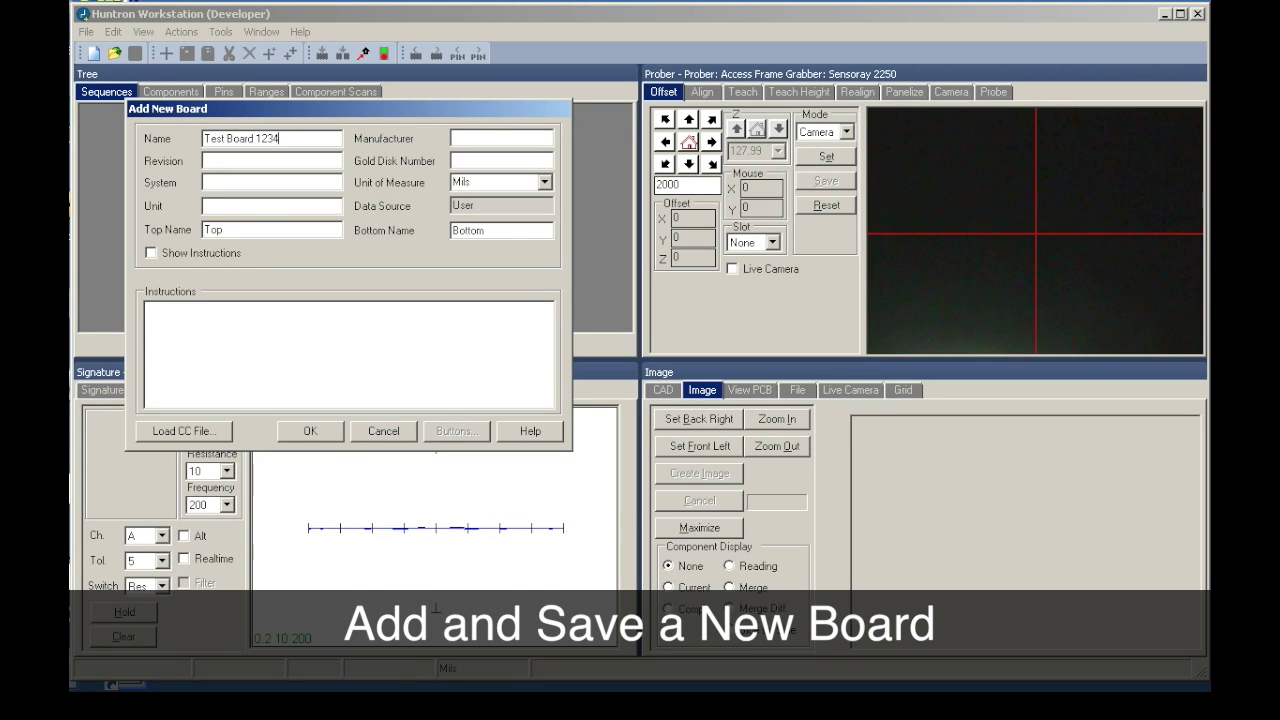
pyautogui.click(312, 434)
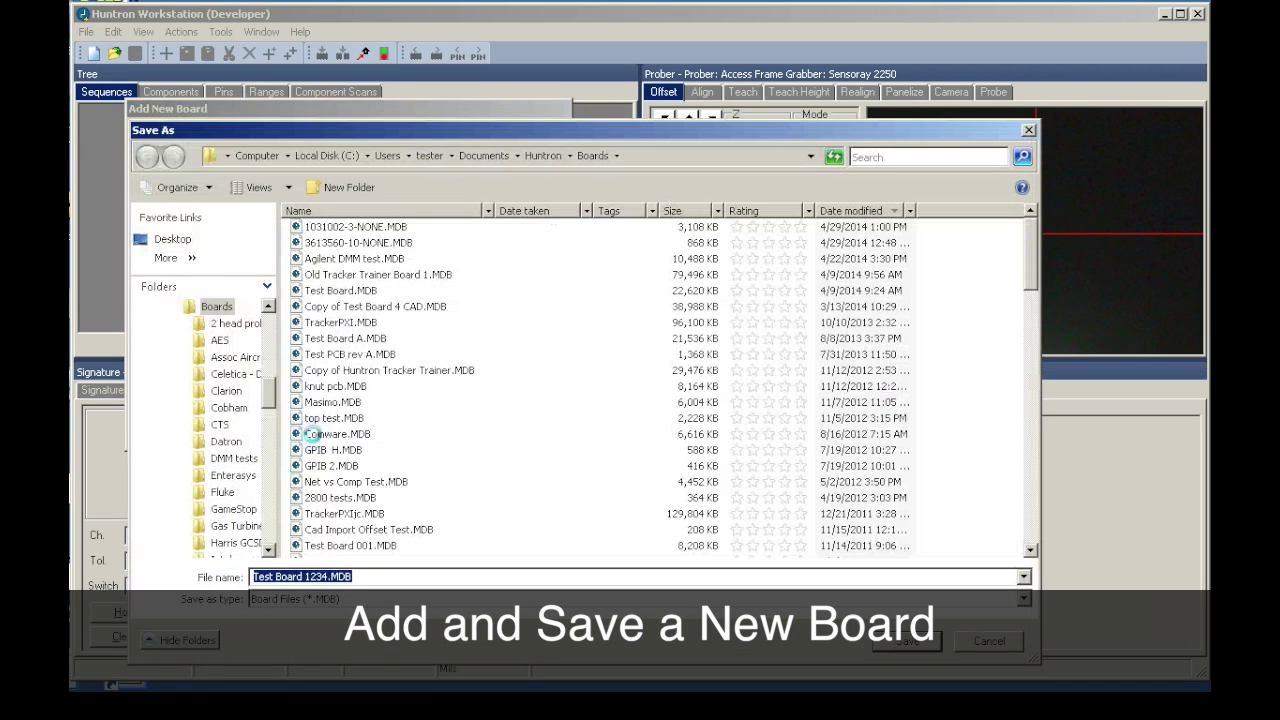
pyautogui.click(890, 643)
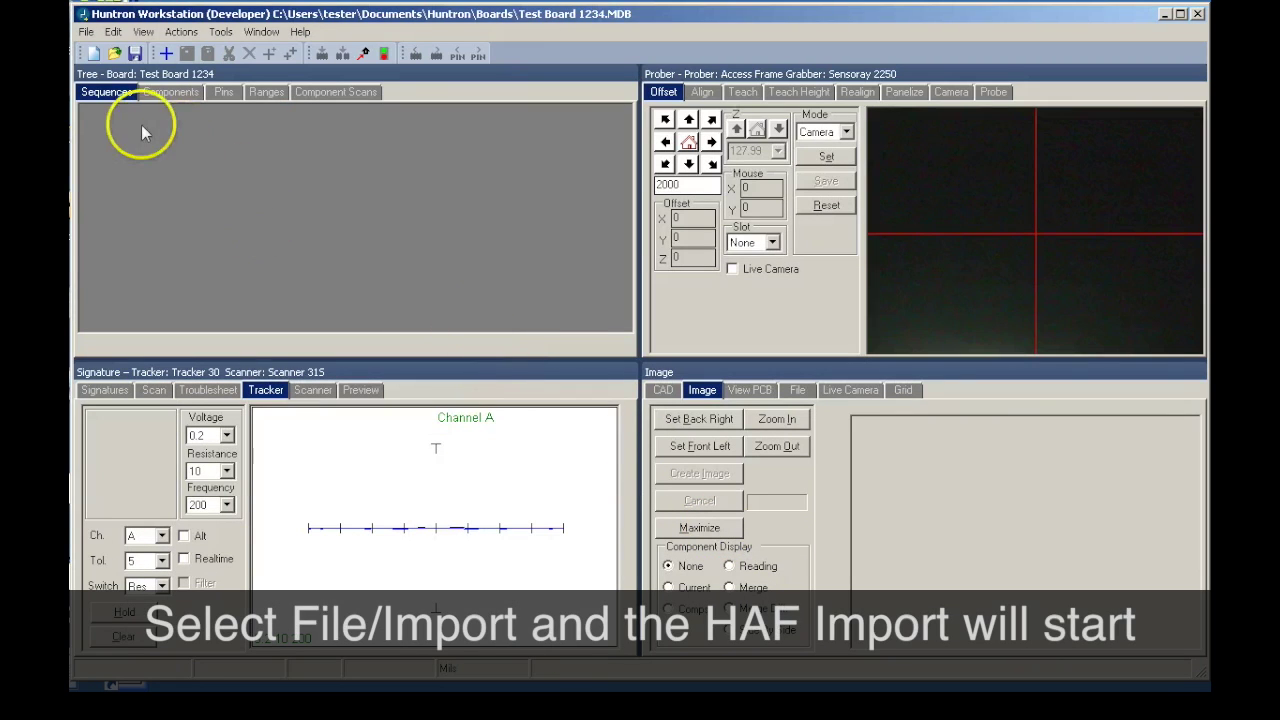
pyautogui.click(87, 33)
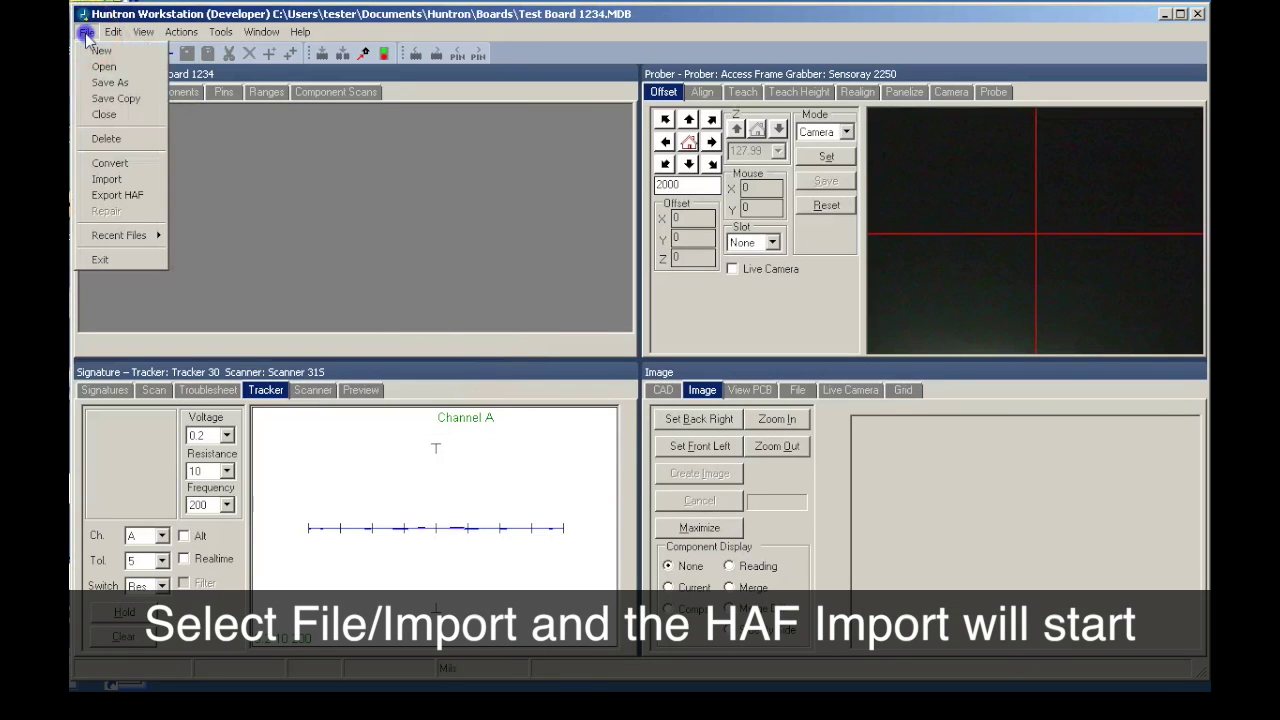
pyautogui.click(110, 180)
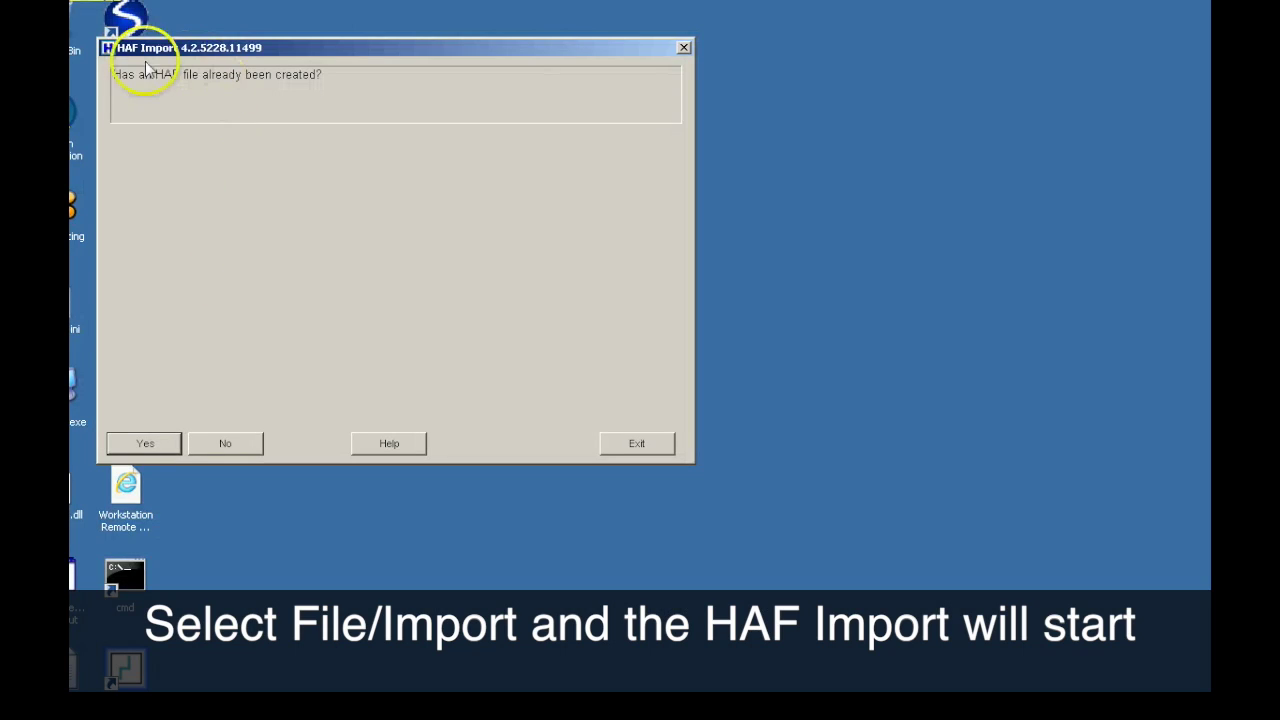
# Answer No to the existing-HAF-file question and continue so HAF Assist and CAMCAD launch.
pyautogui.click(247, 441)
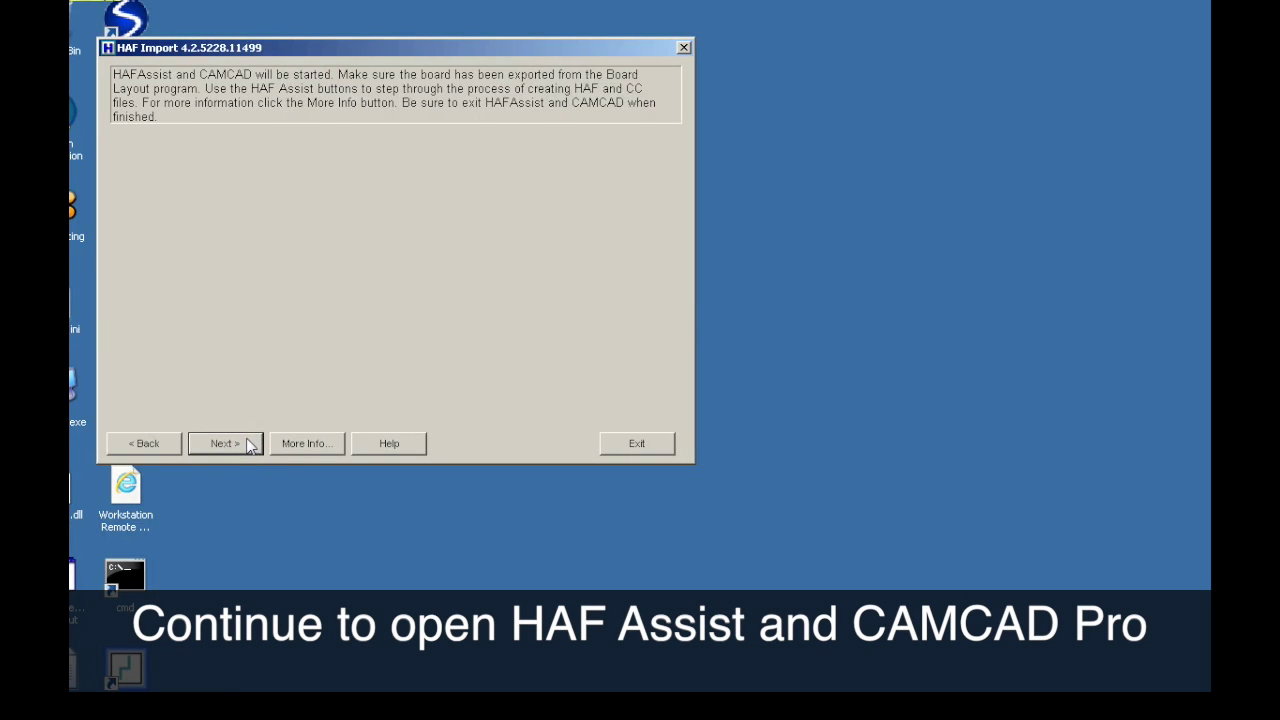
pyautogui.click(225, 443)
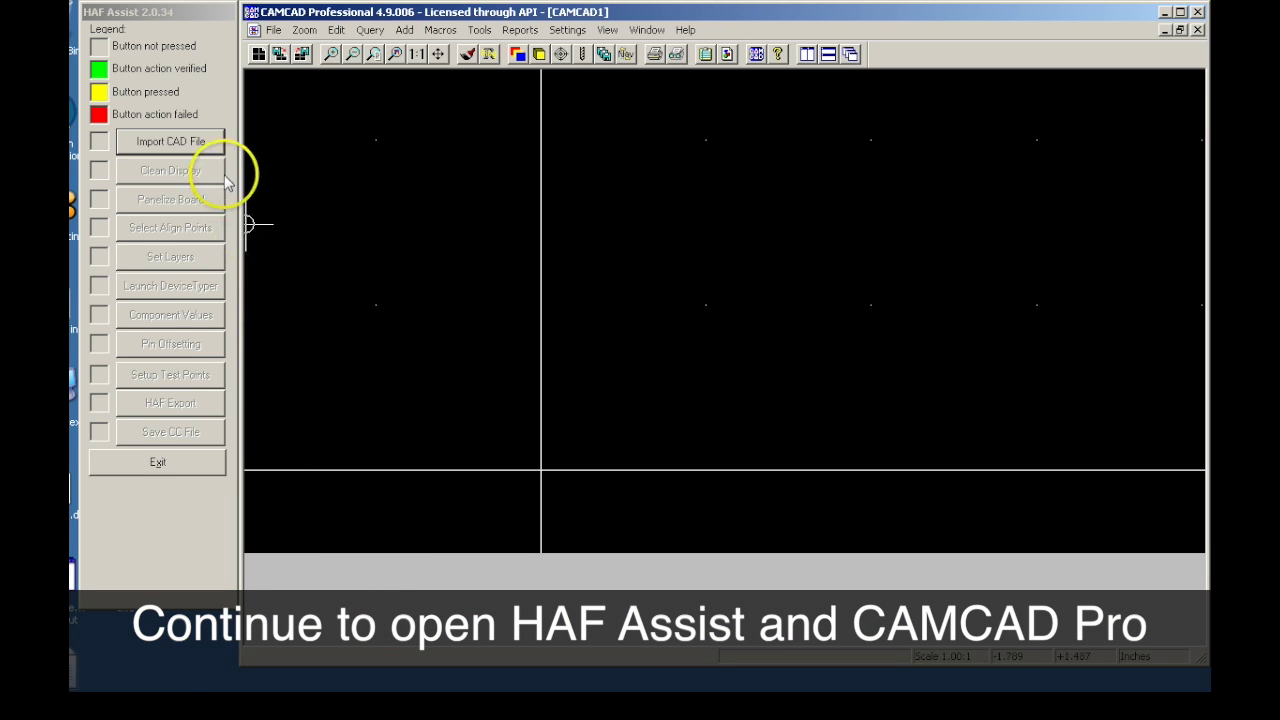
# Begin the CAD file import with the PRO PADS Power/Perform Read format.
pyautogui.click(178, 146)
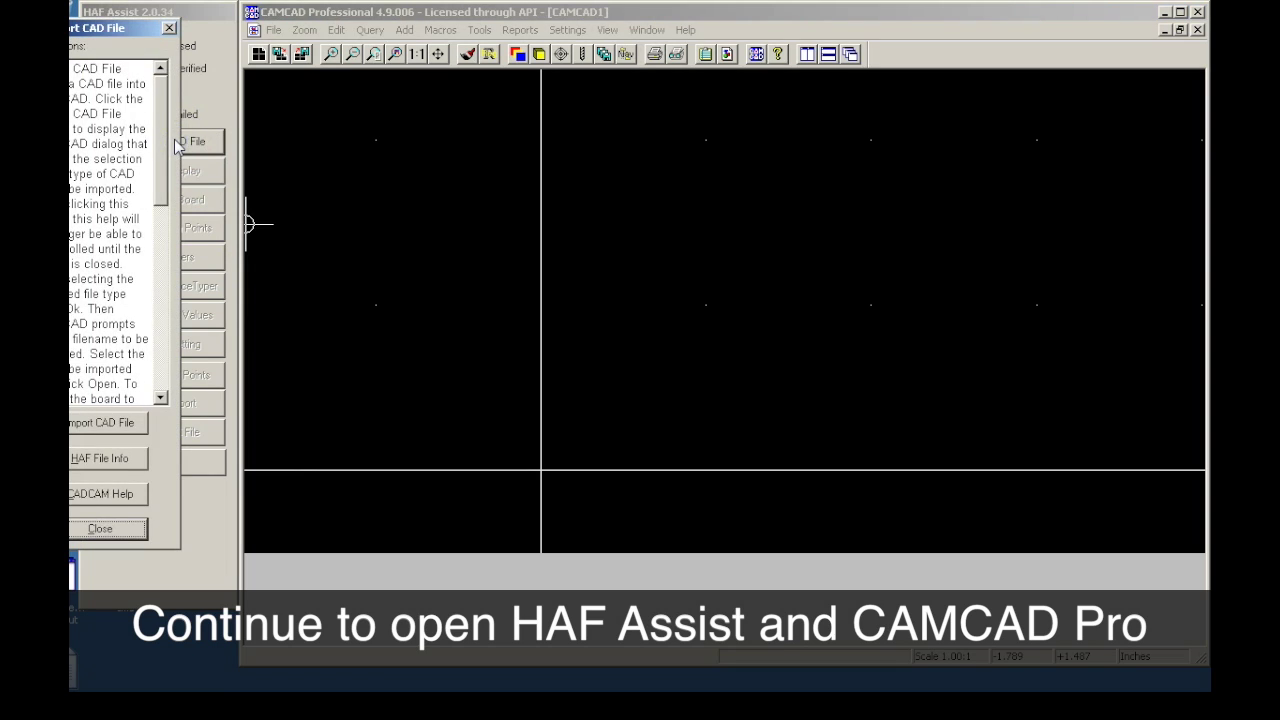
pyautogui.moveTo(140, 28); pyautogui.dragTo(205, 40)
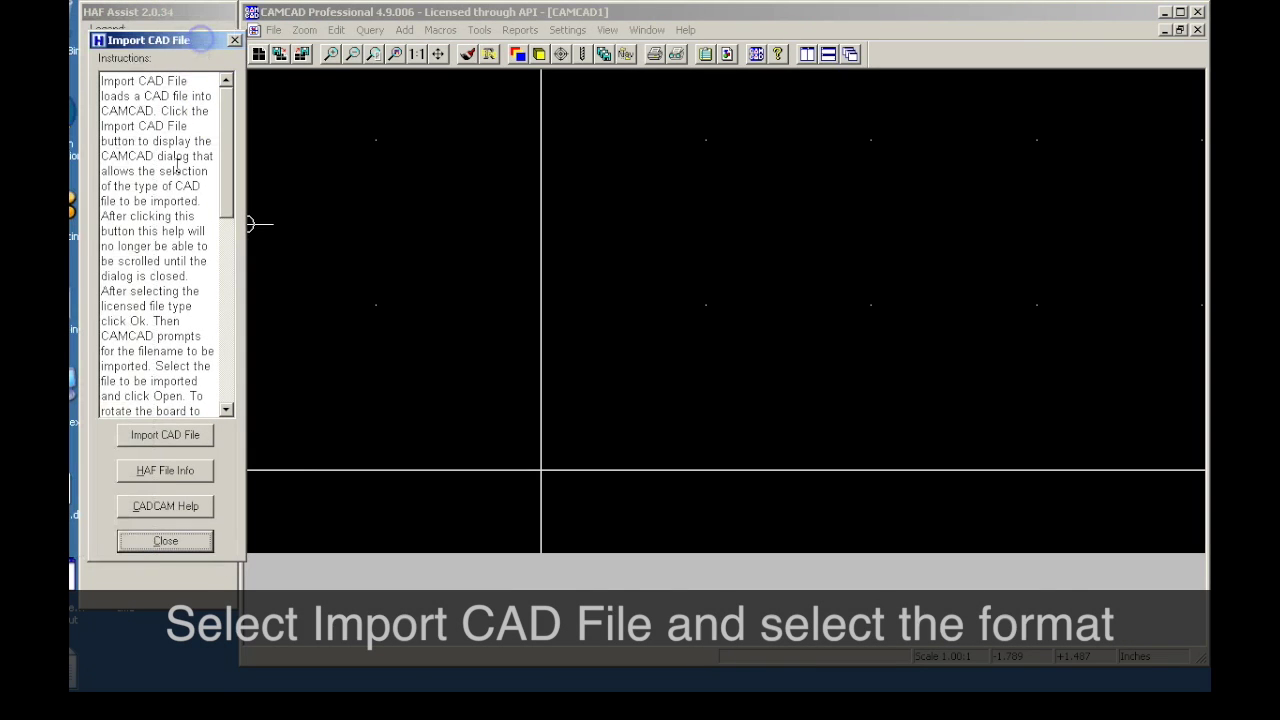
pyautogui.click(170, 436)
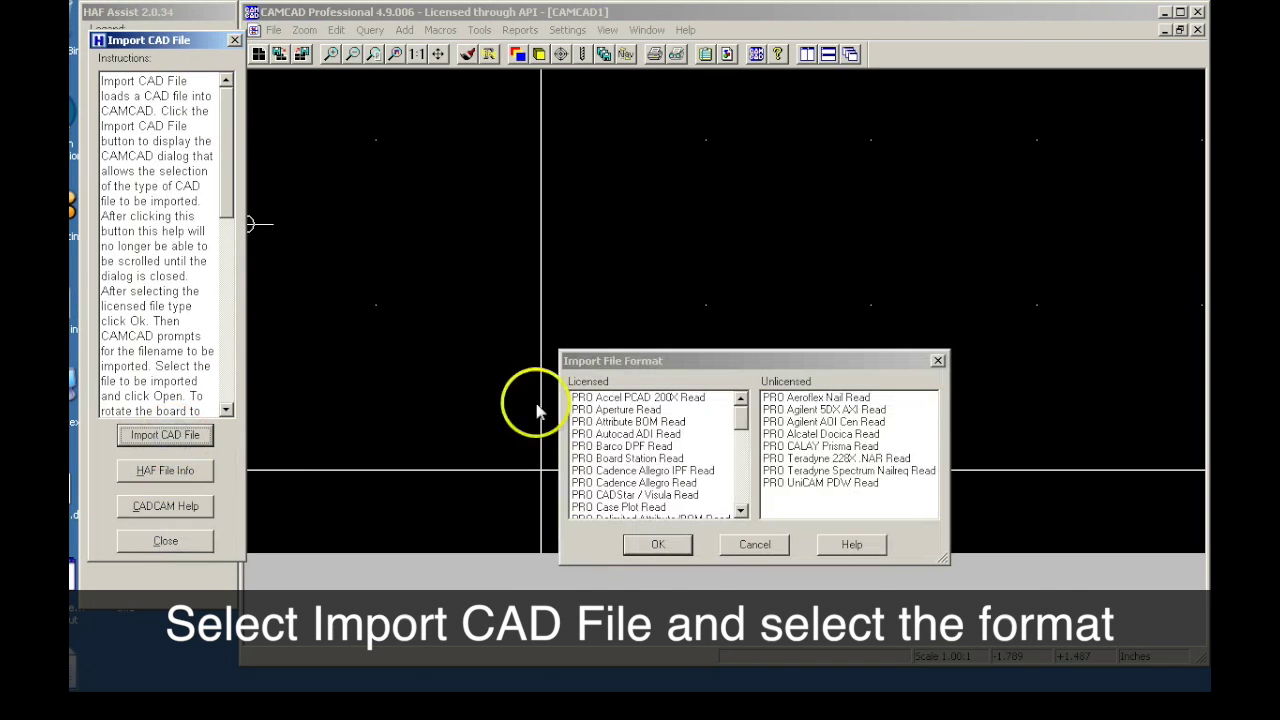
pyautogui.moveTo(740, 414); pyautogui.dragTo(740, 478)
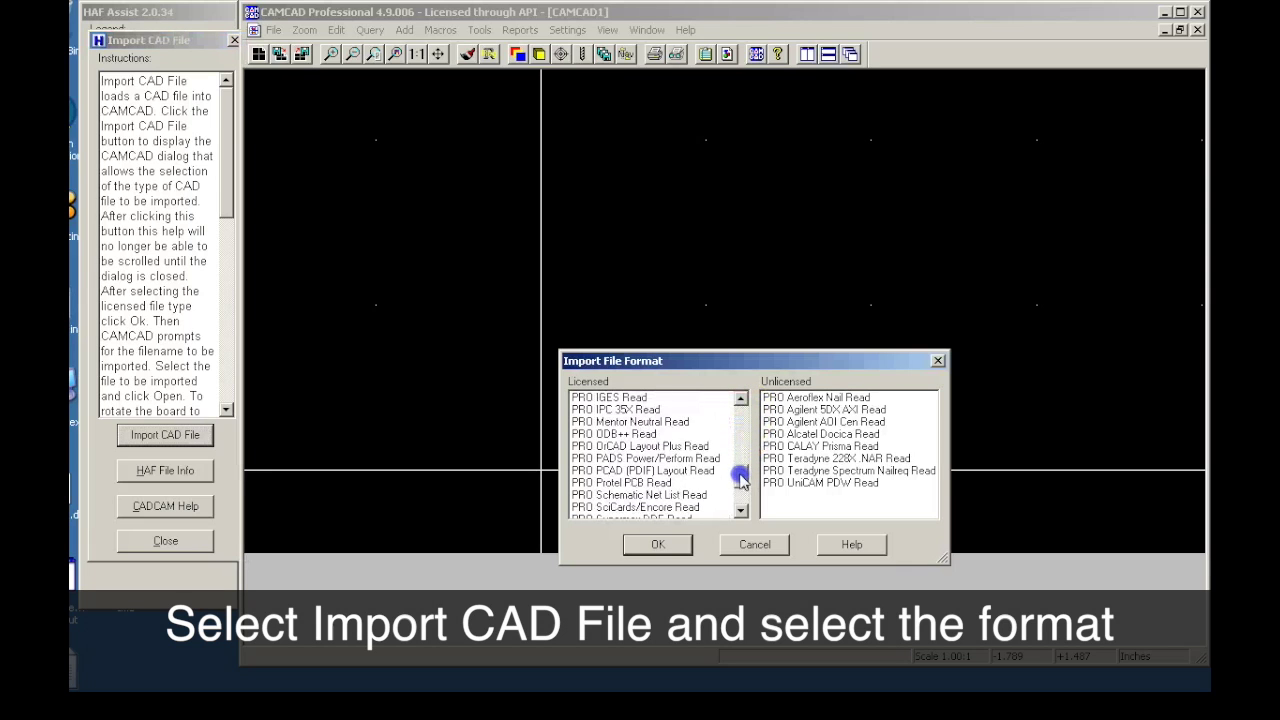
pyautogui.click(658, 458)
pyautogui.click(648, 549)
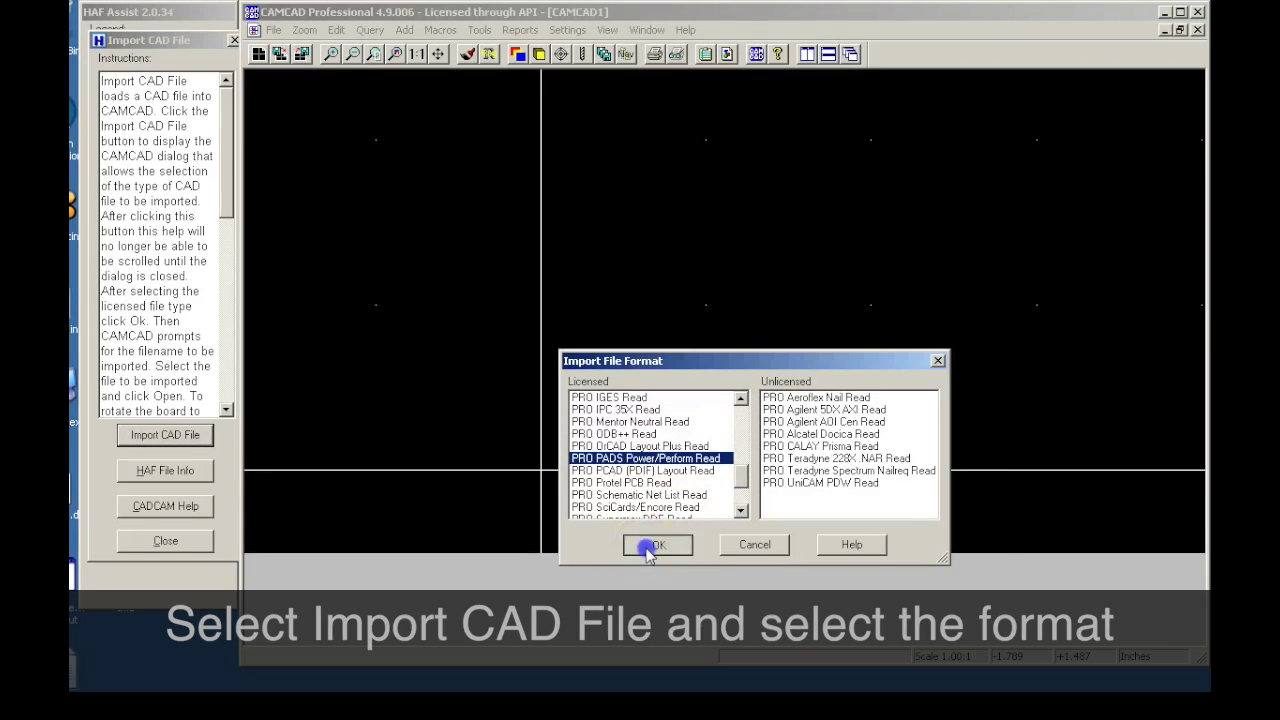
# Import Test Board.ASC from the Huntron CAD Files folder.
pyautogui.click(617, 221)
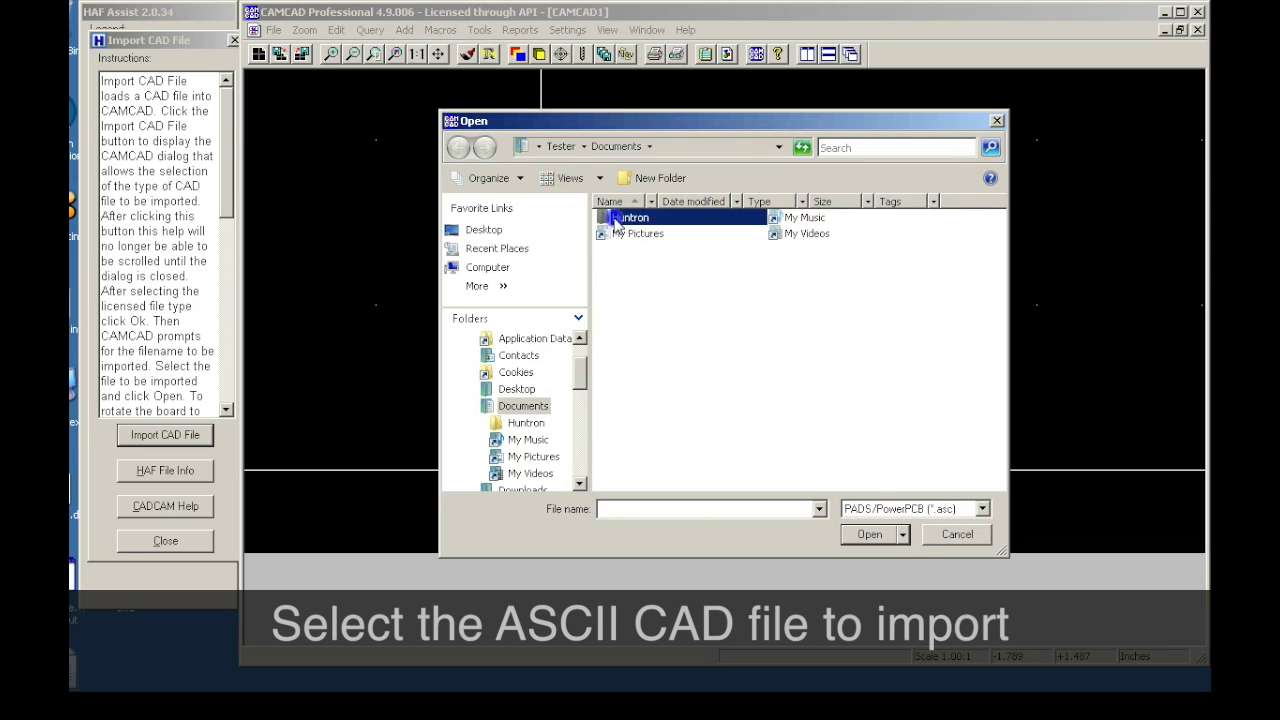
pyautogui.doubleClick(617, 221)
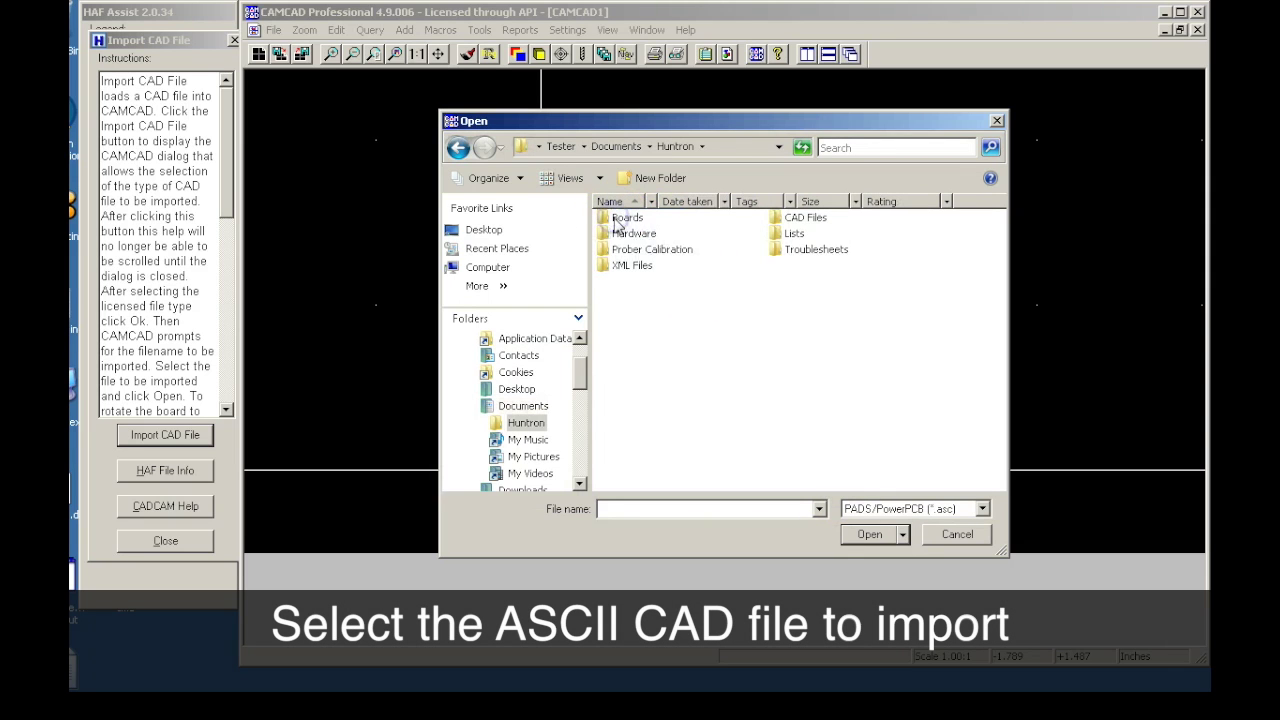
pyautogui.doubleClick(778, 218)
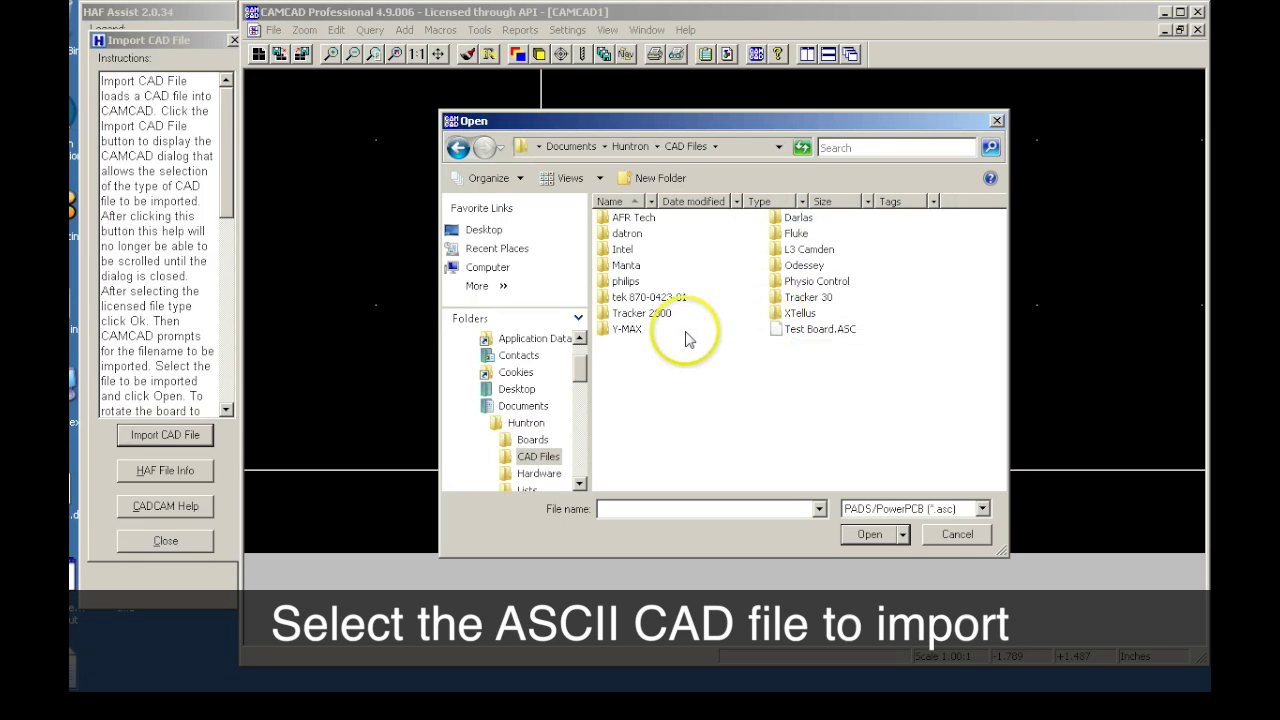
pyautogui.click(785, 332)
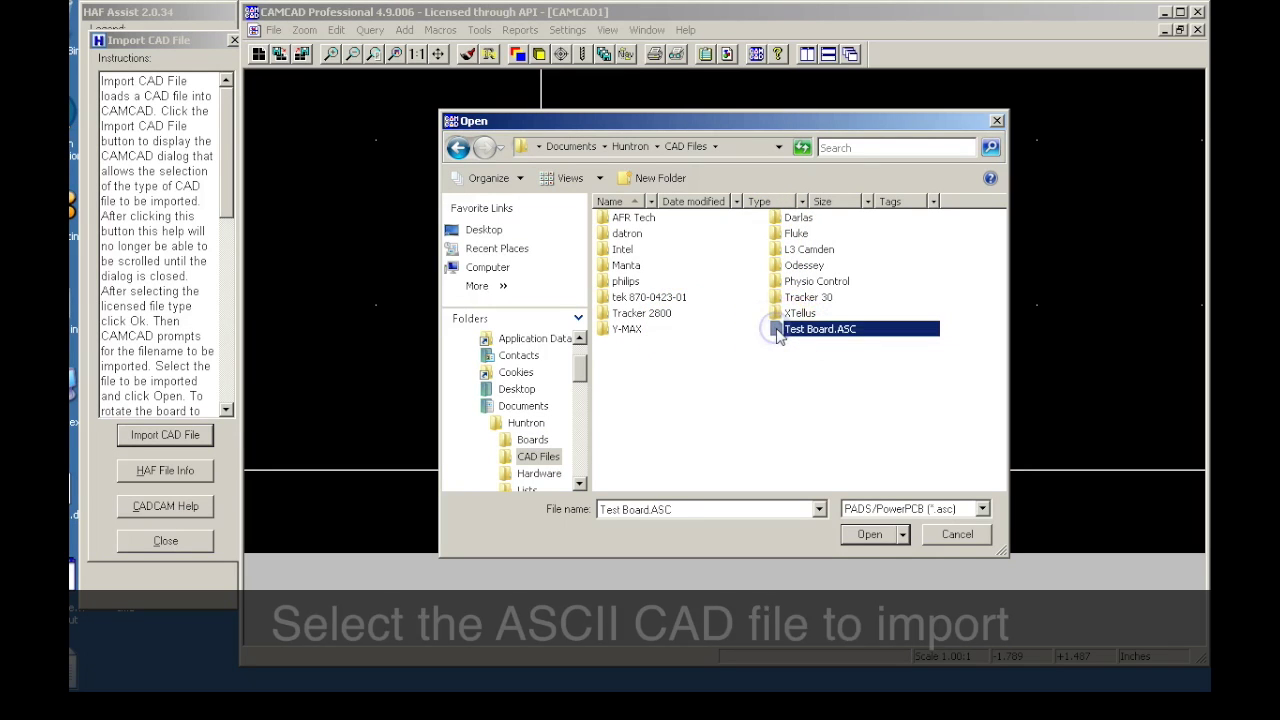
pyautogui.click(856, 536)
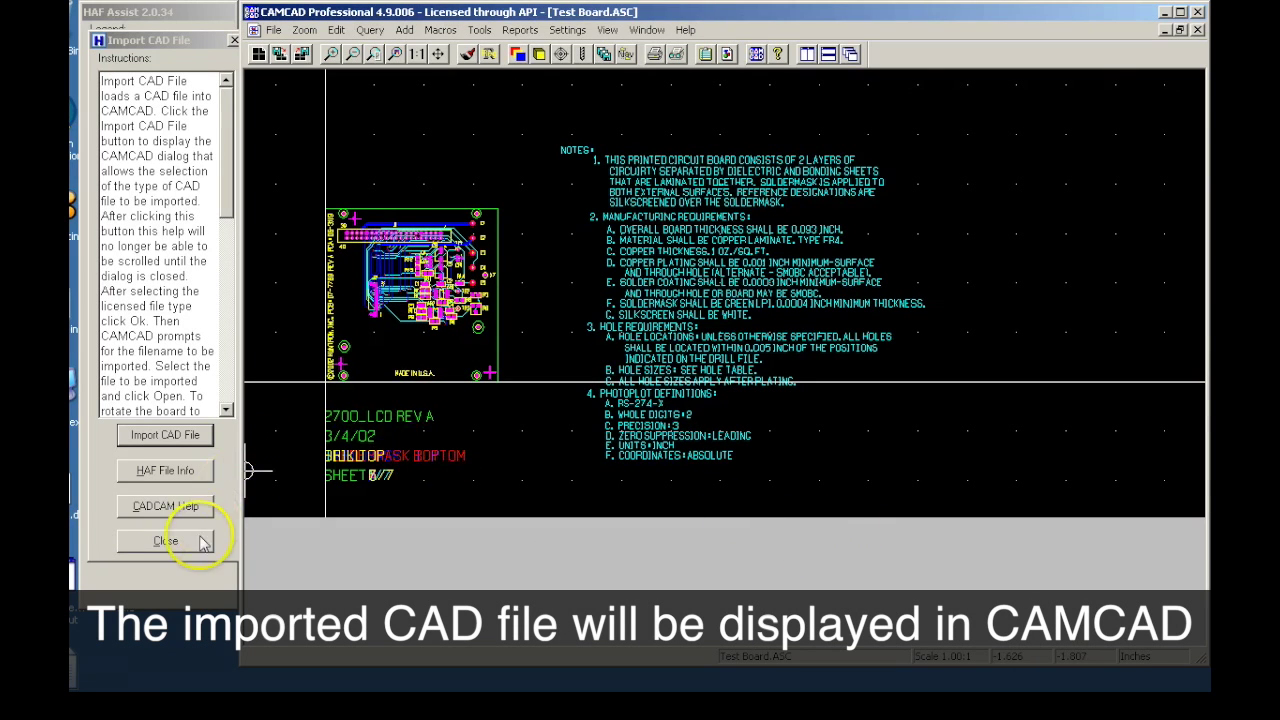
# Run Clean Display to delete non-electrical graphics and generic components, confirming the deletion.
pyautogui.click(166, 541)
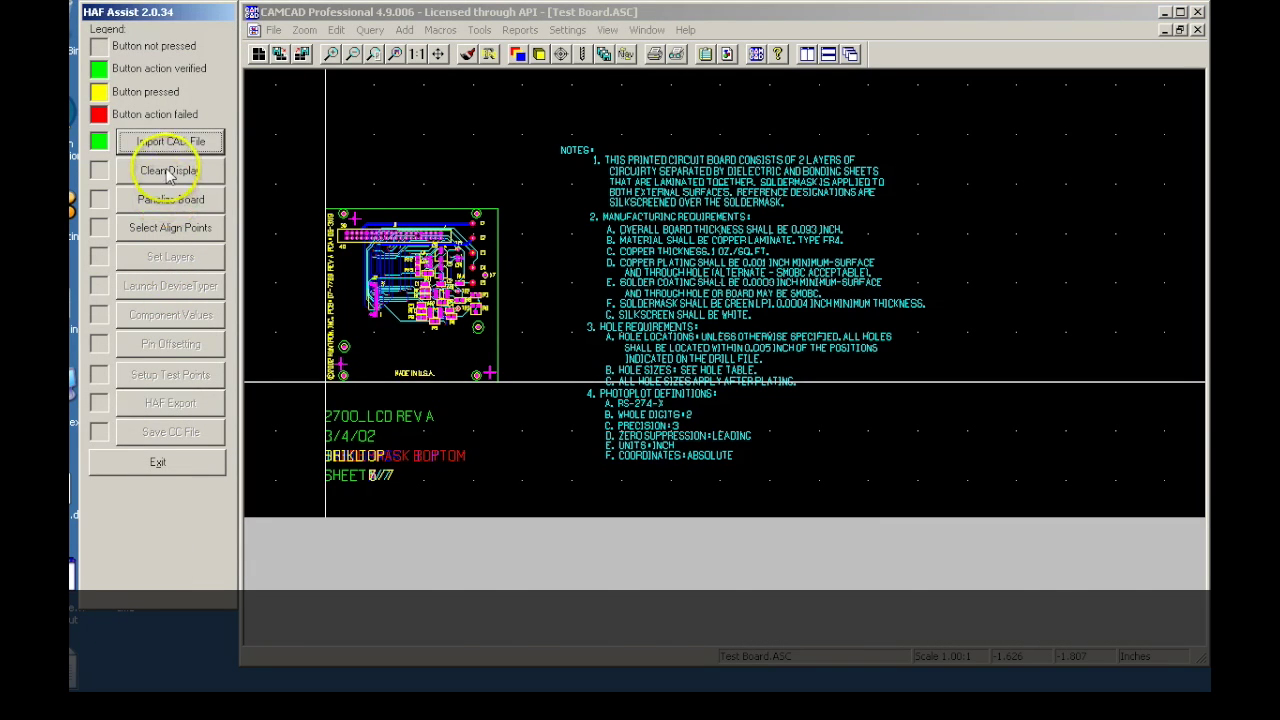
pyautogui.click(168, 172)
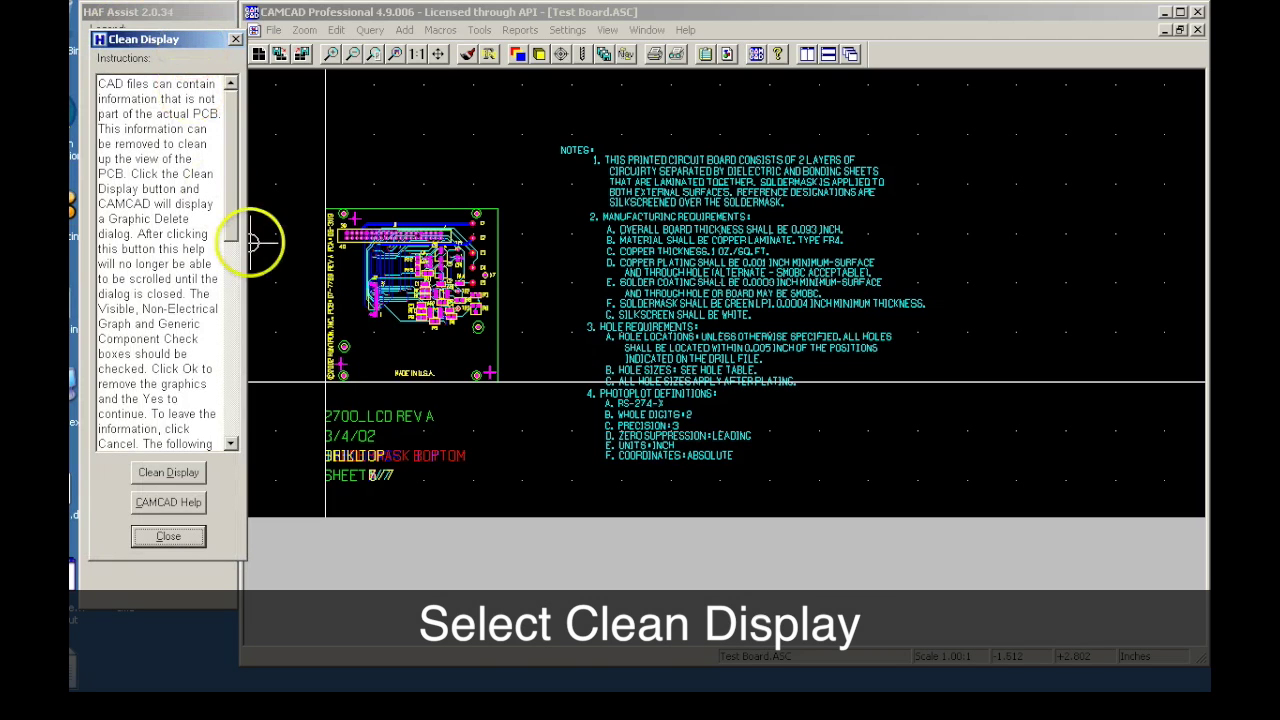
pyautogui.click(166, 475)
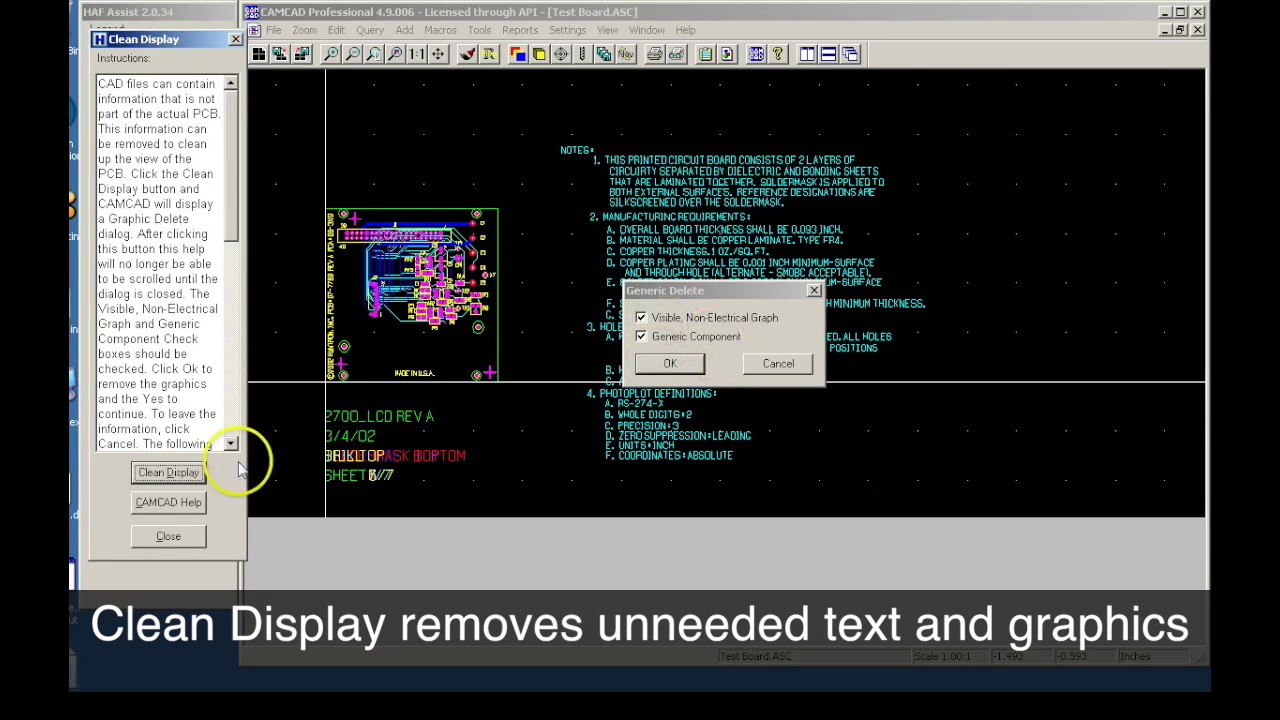
pyautogui.click(668, 363)
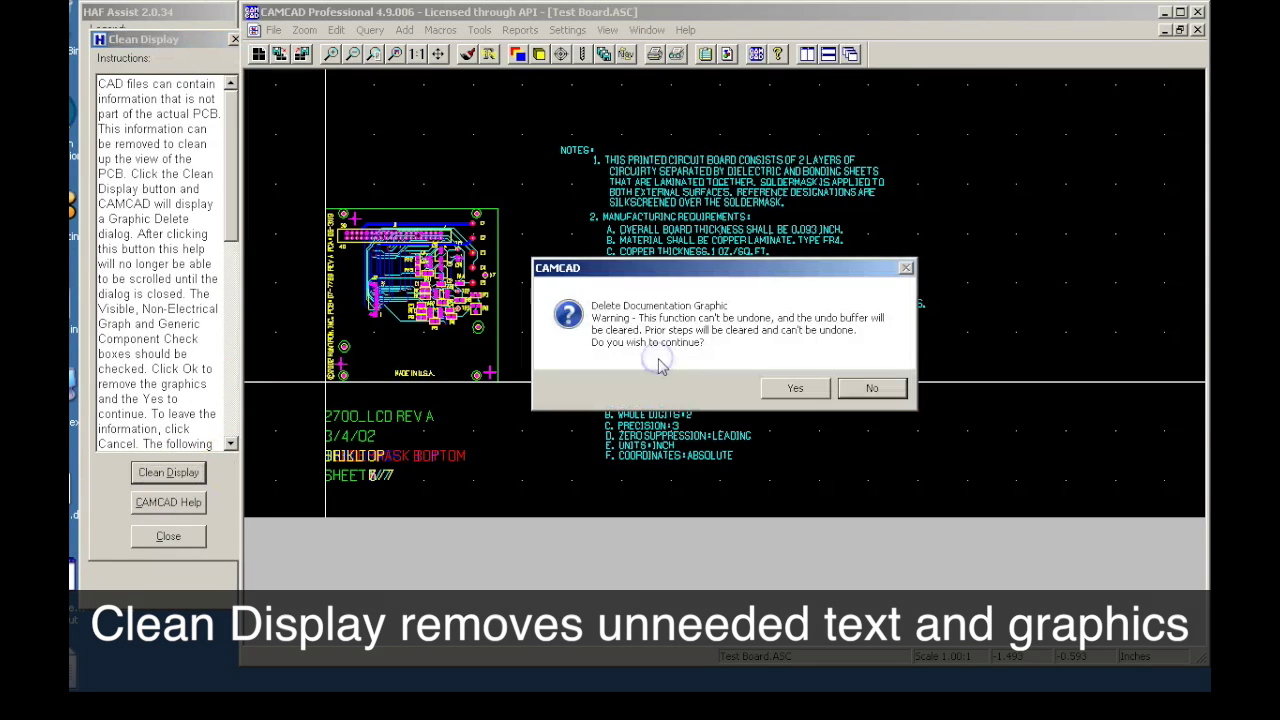
pyautogui.click(792, 389)
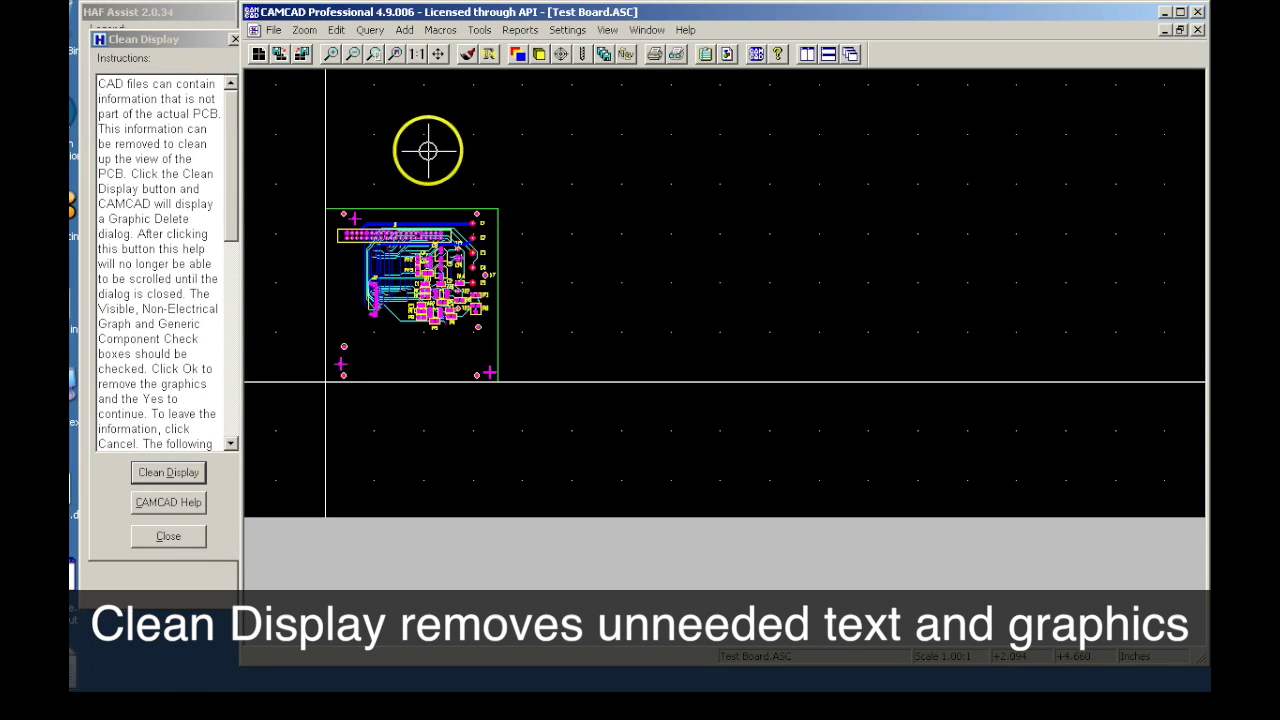
pyautogui.click(168, 536)
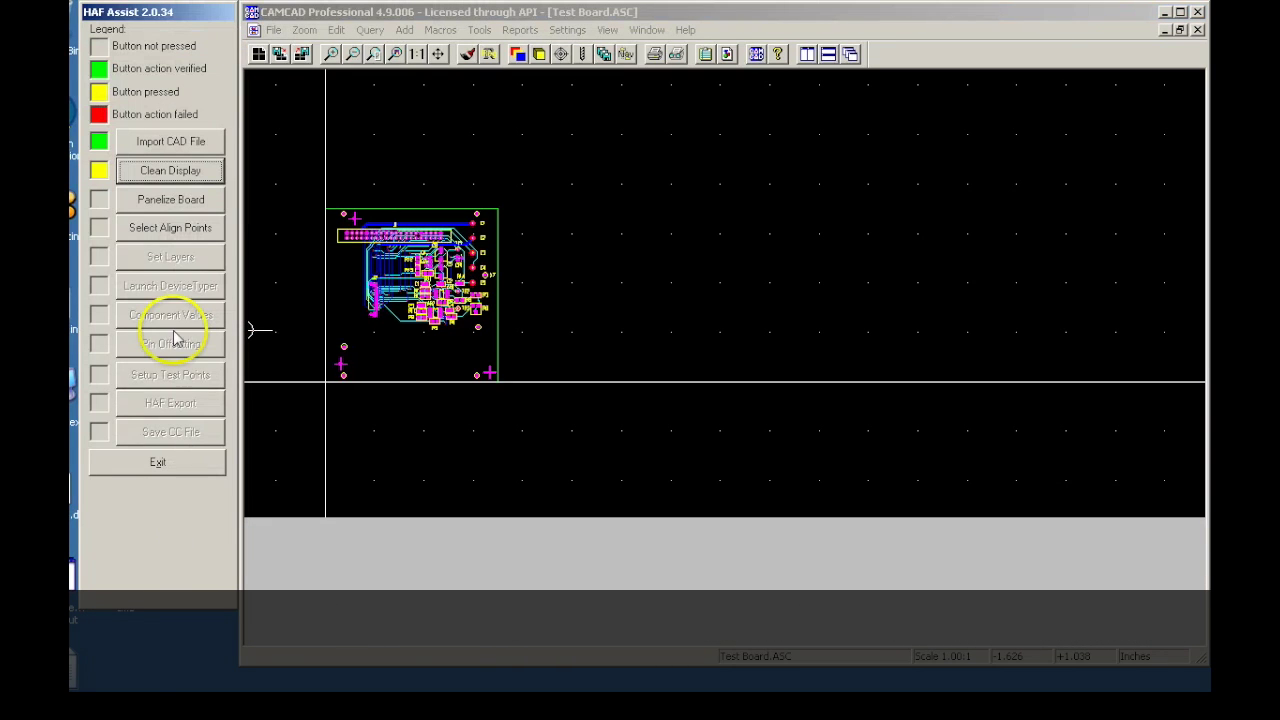
# Zoom to component CR1 and record its pin CR1.1 as Top Alignment Point 1.
pyautogui.click(174, 229)
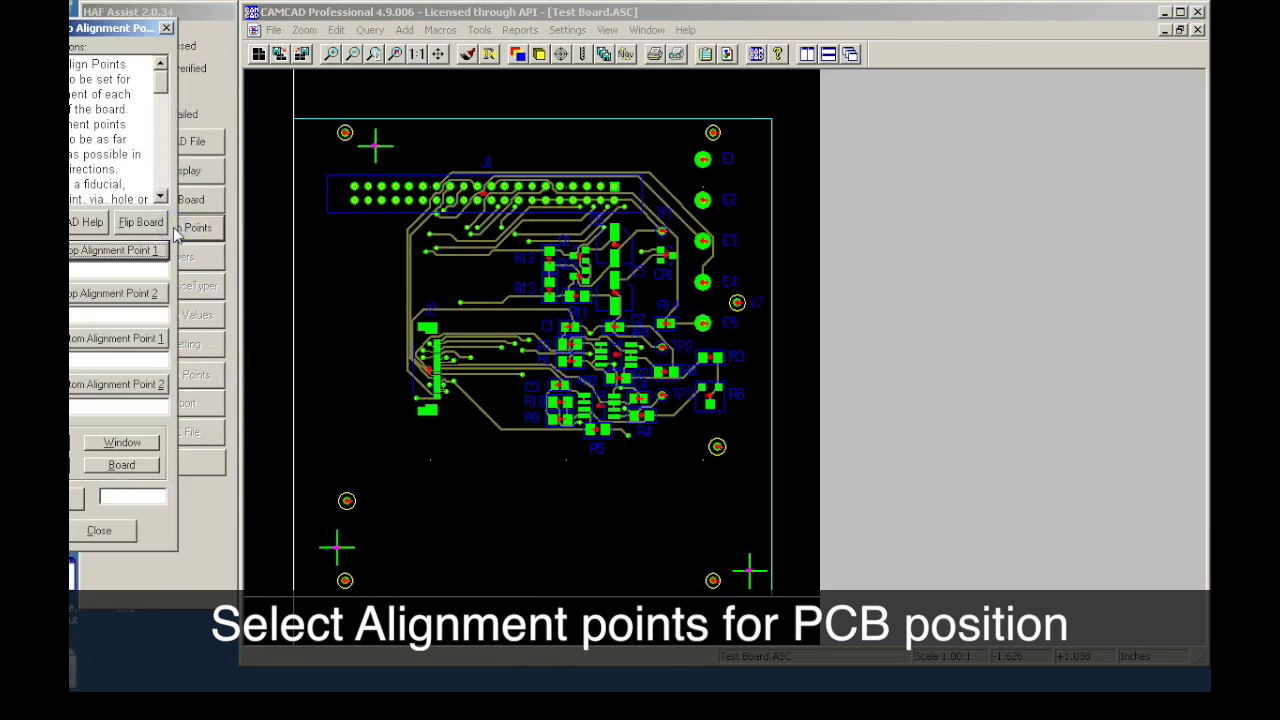
pyautogui.moveTo(106, 30); pyautogui.dragTo(160, 55)
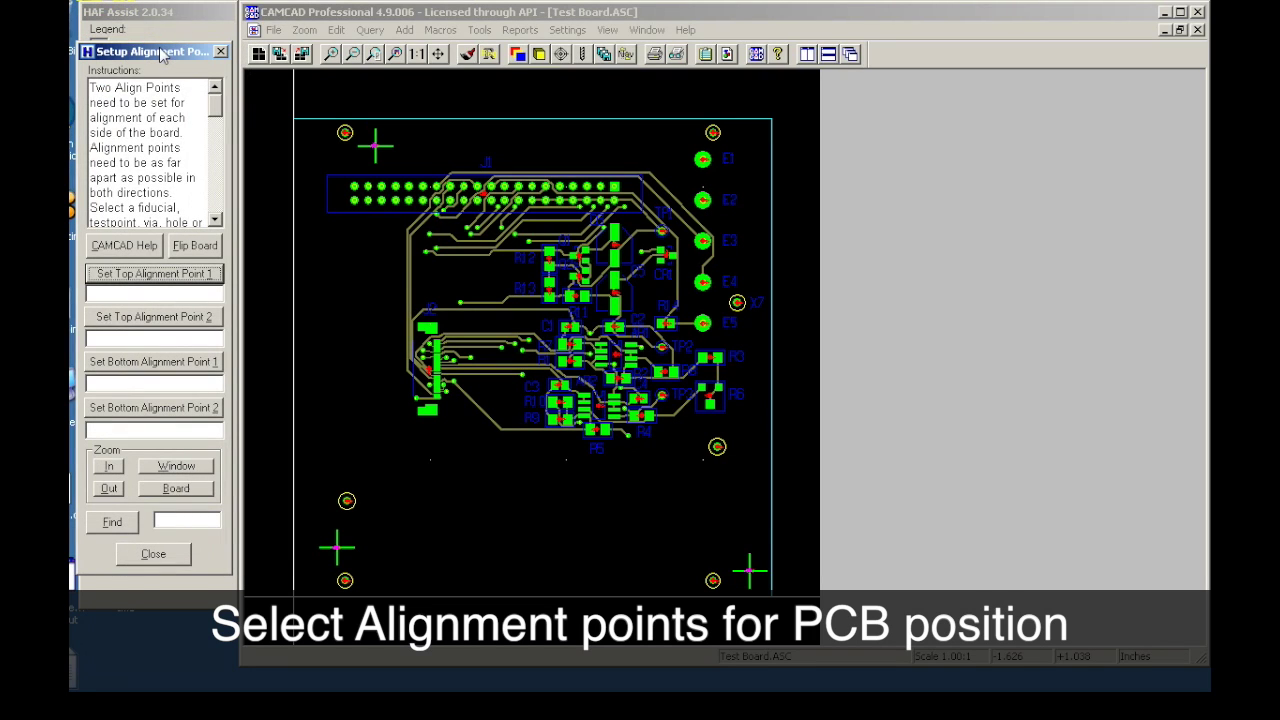
pyautogui.click(173, 278)
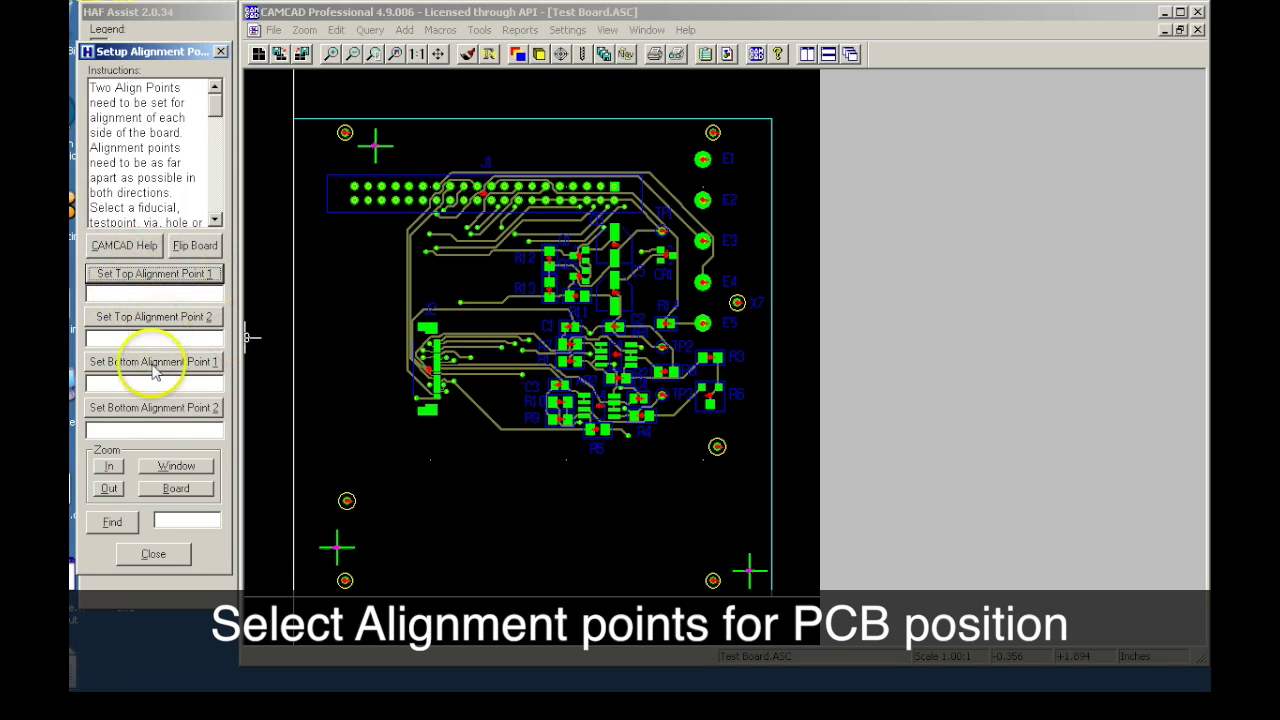
pyautogui.click(177, 470)
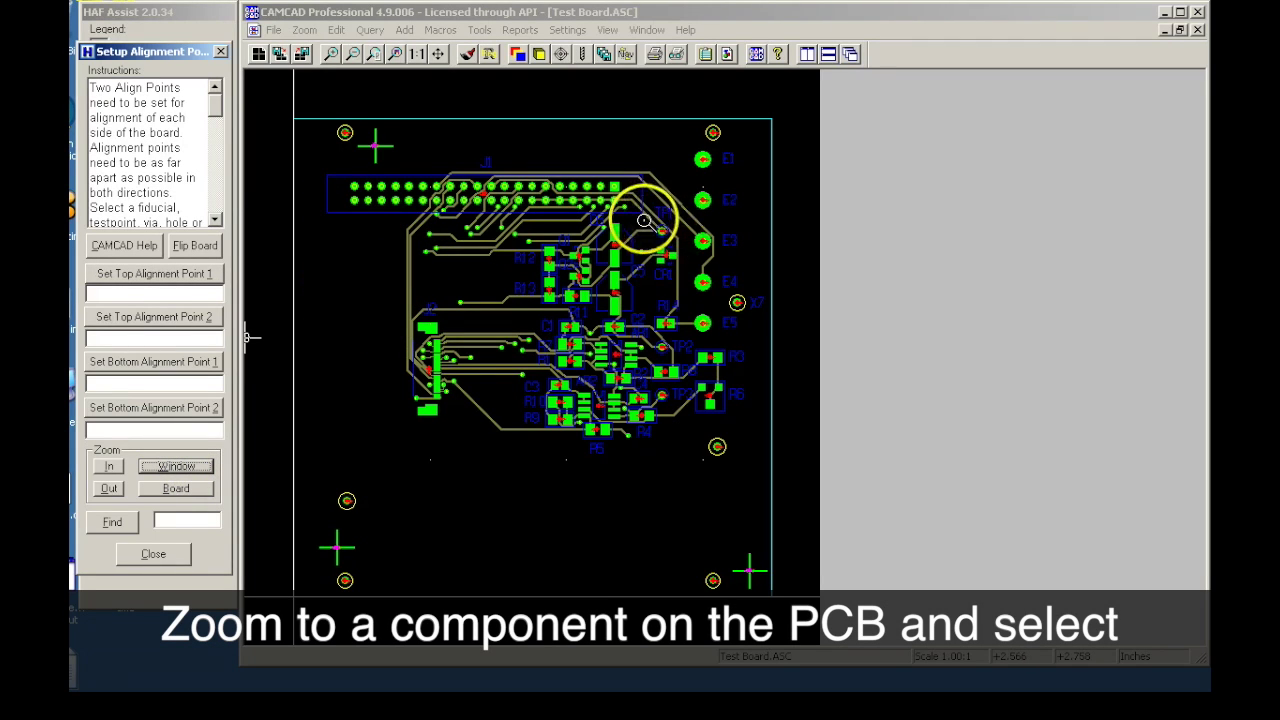
pyautogui.moveTo(645, 220); pyautogui.dragTo(706, 282)
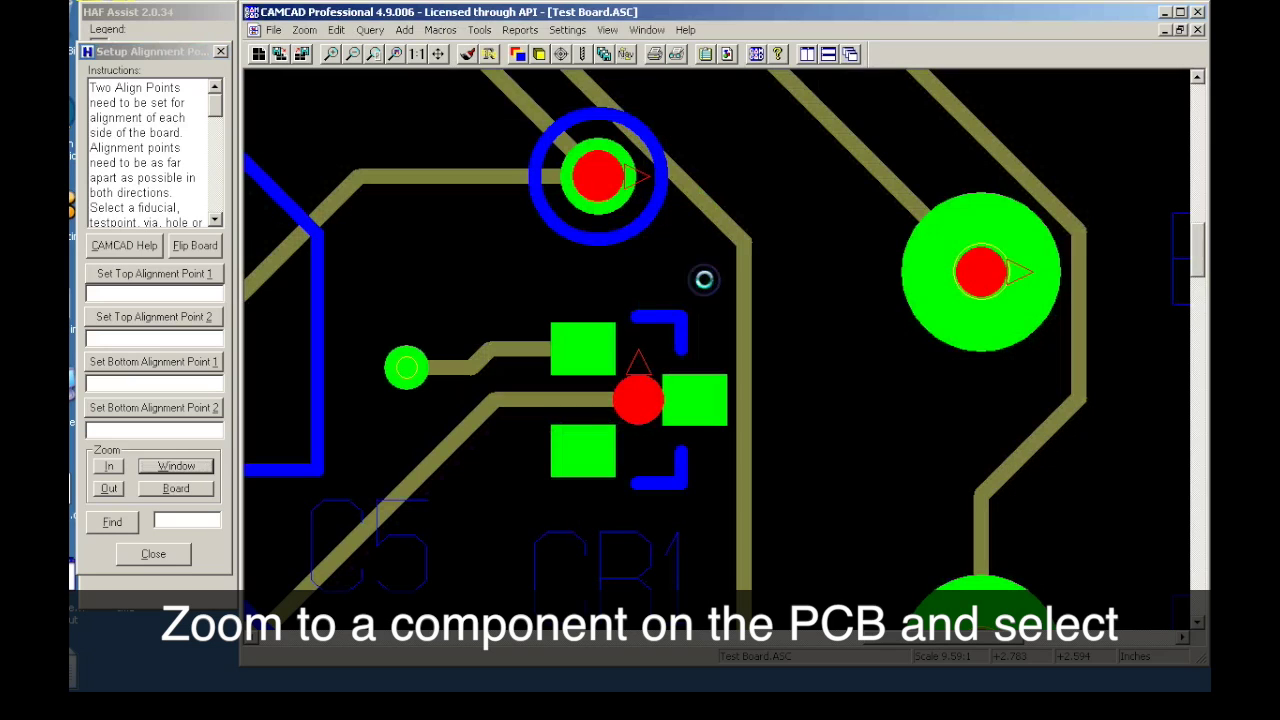
pyautogui.click(718, 399)
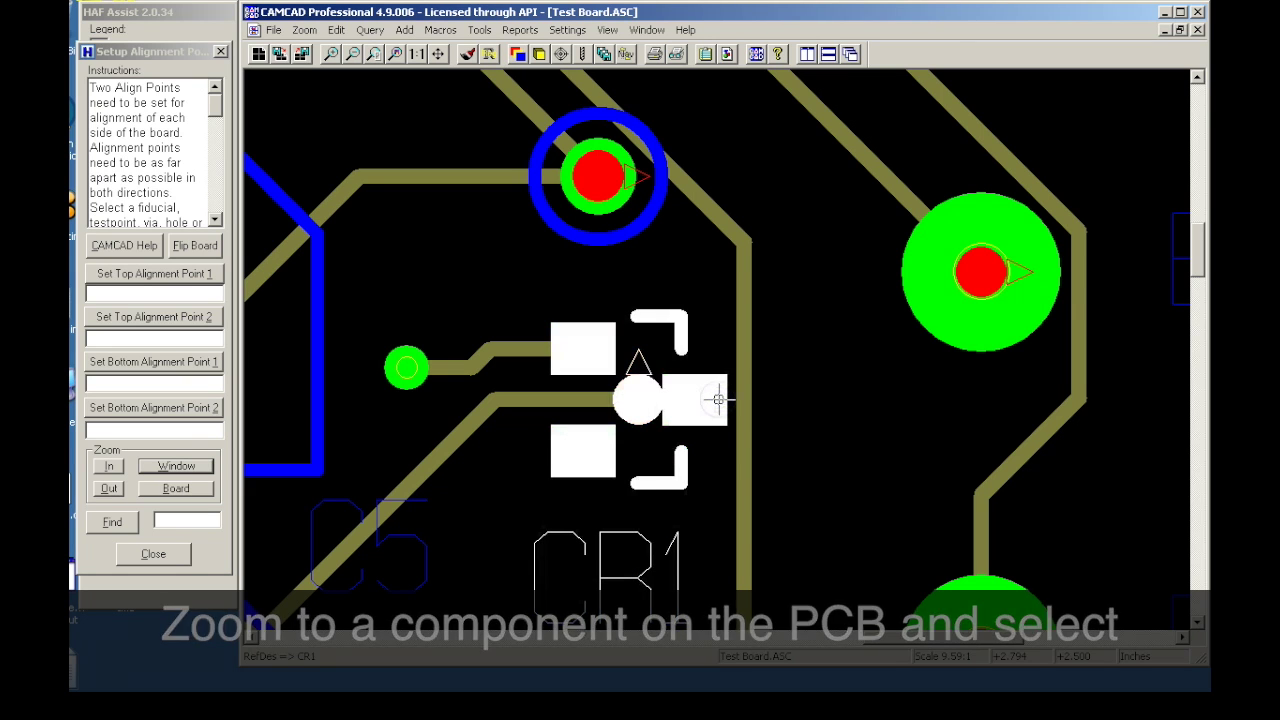
pyautogui.press('F4')
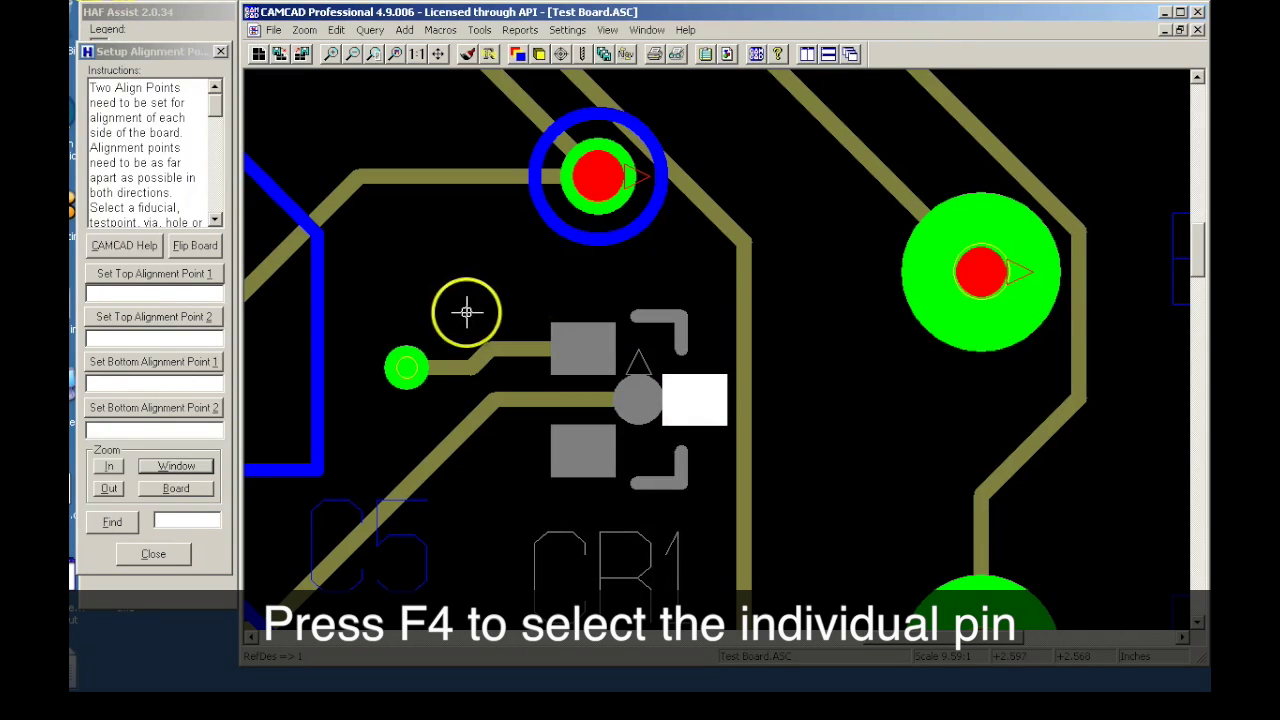
pyautogui.click(168, 277)
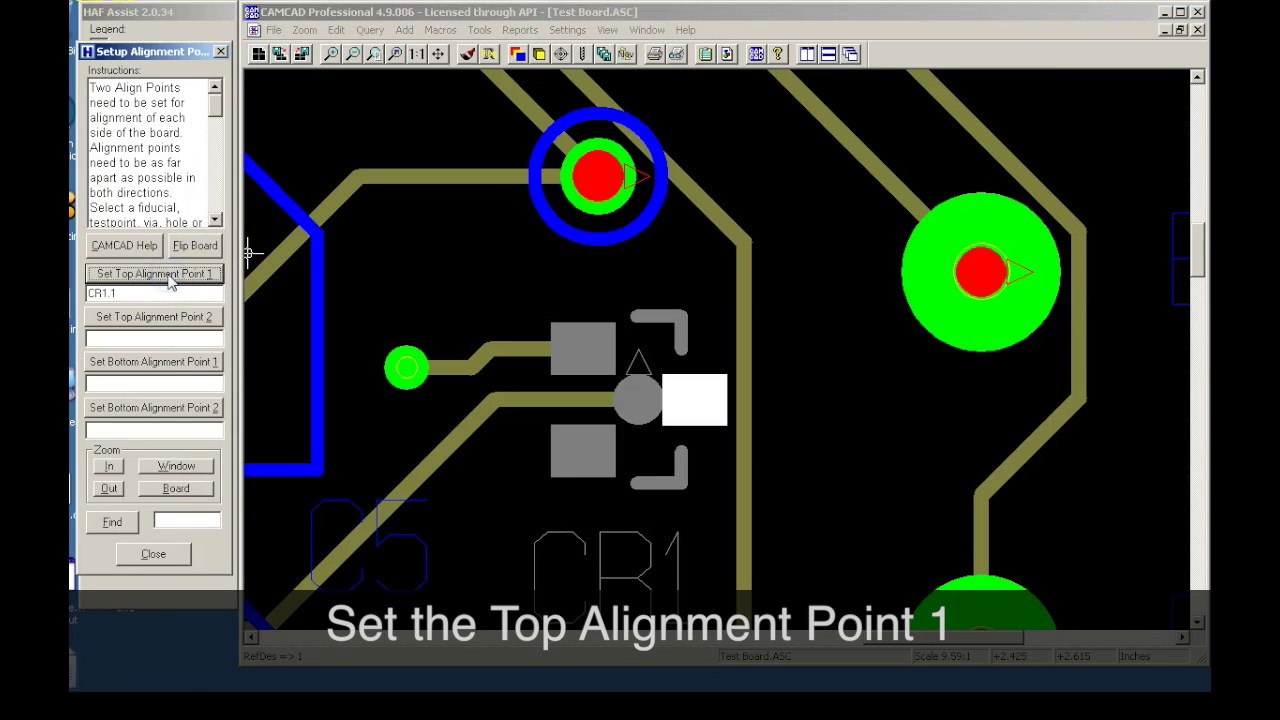
pyautogui.click(192, 488)
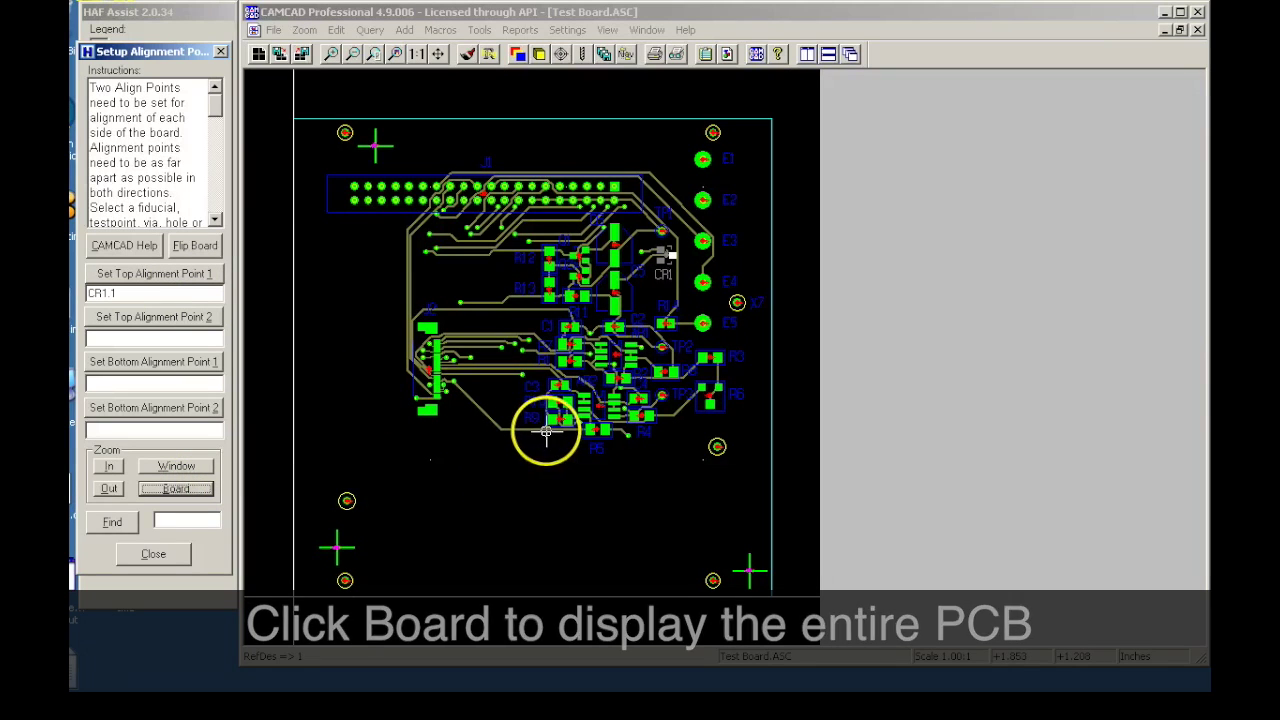
# Zoom to resistor R9, record pin R9.1 as Top Alignment Point 2, and flip the board.
pyautogui.click(200, 470)
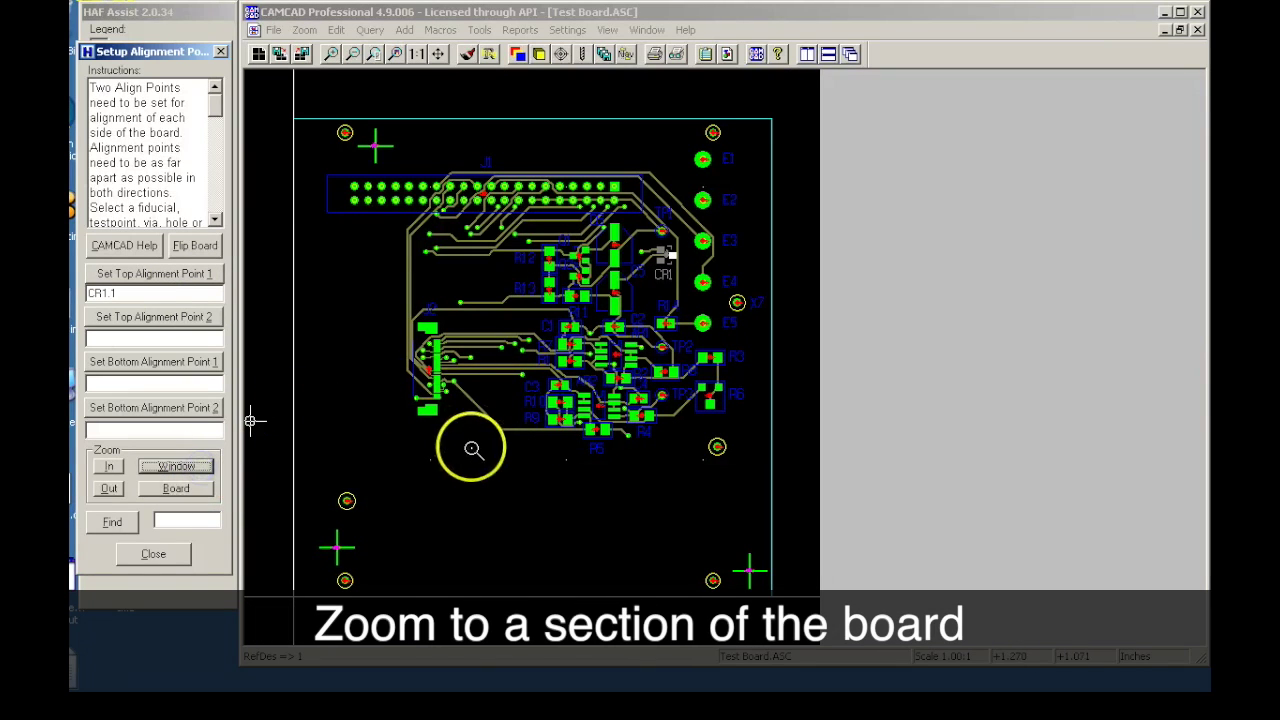
pyautogui.click(597, 432)
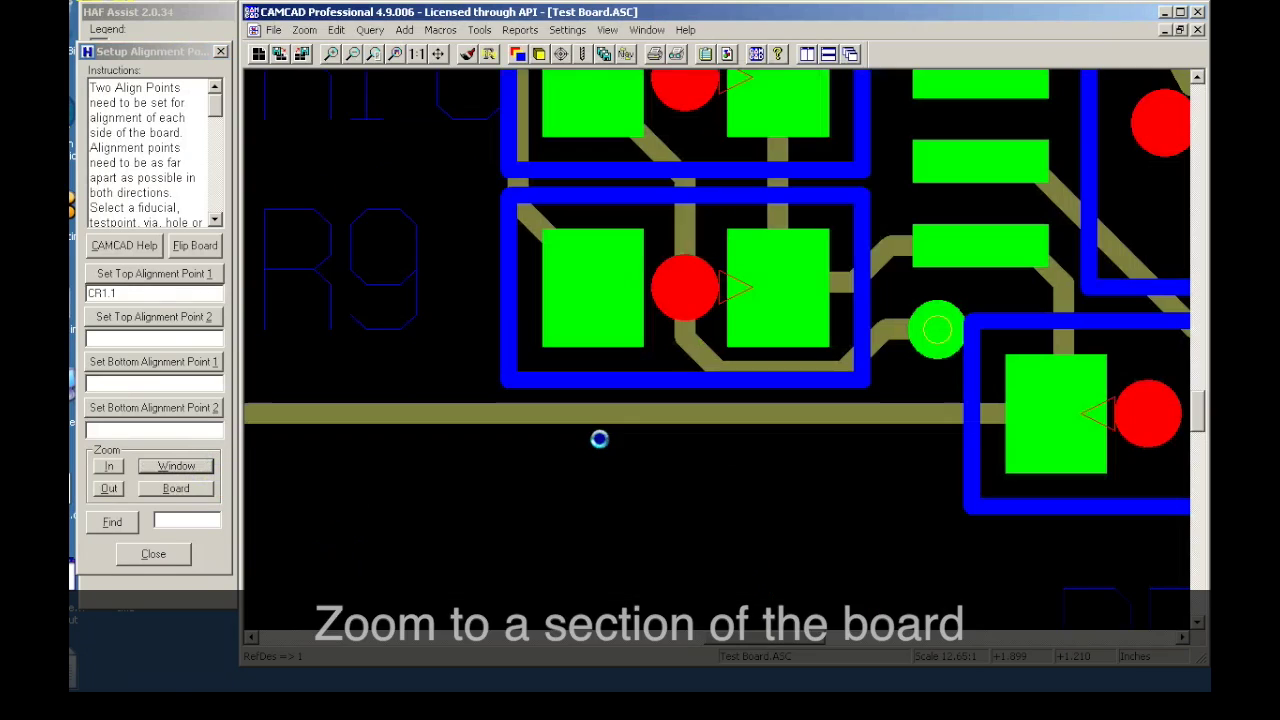
pyautogui.click(553, 338)
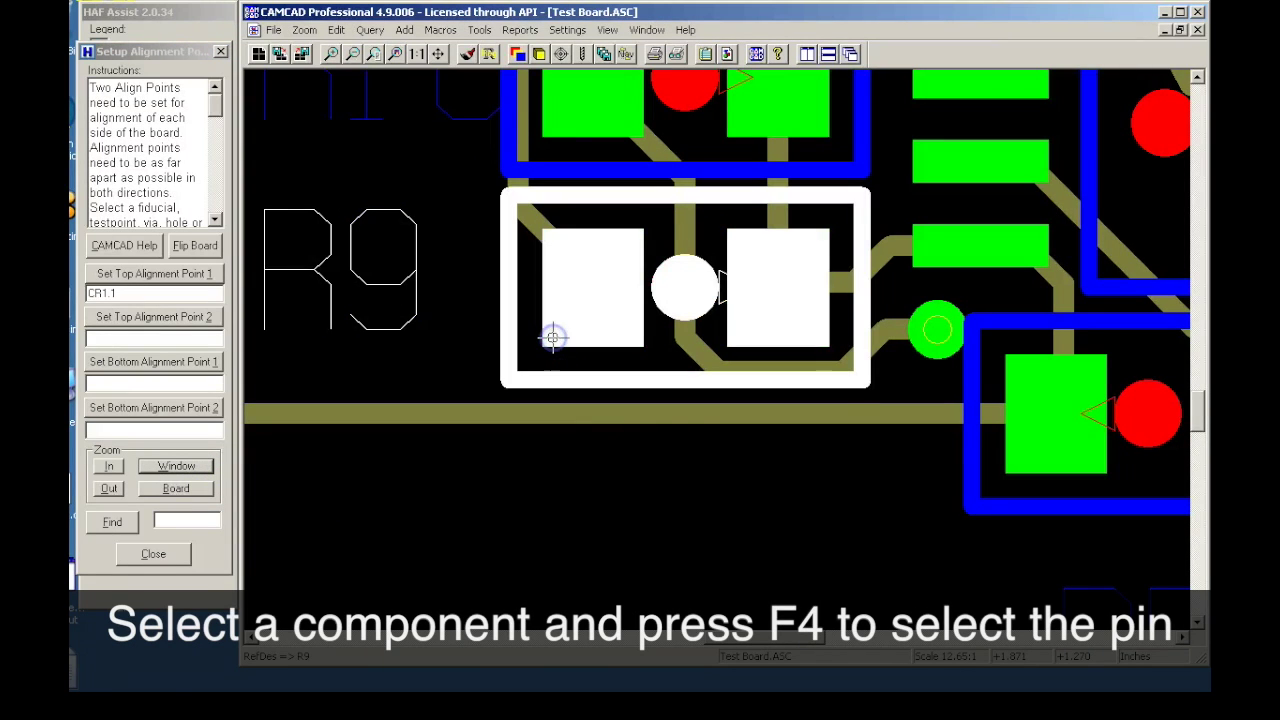
pyautogui.press('F4')
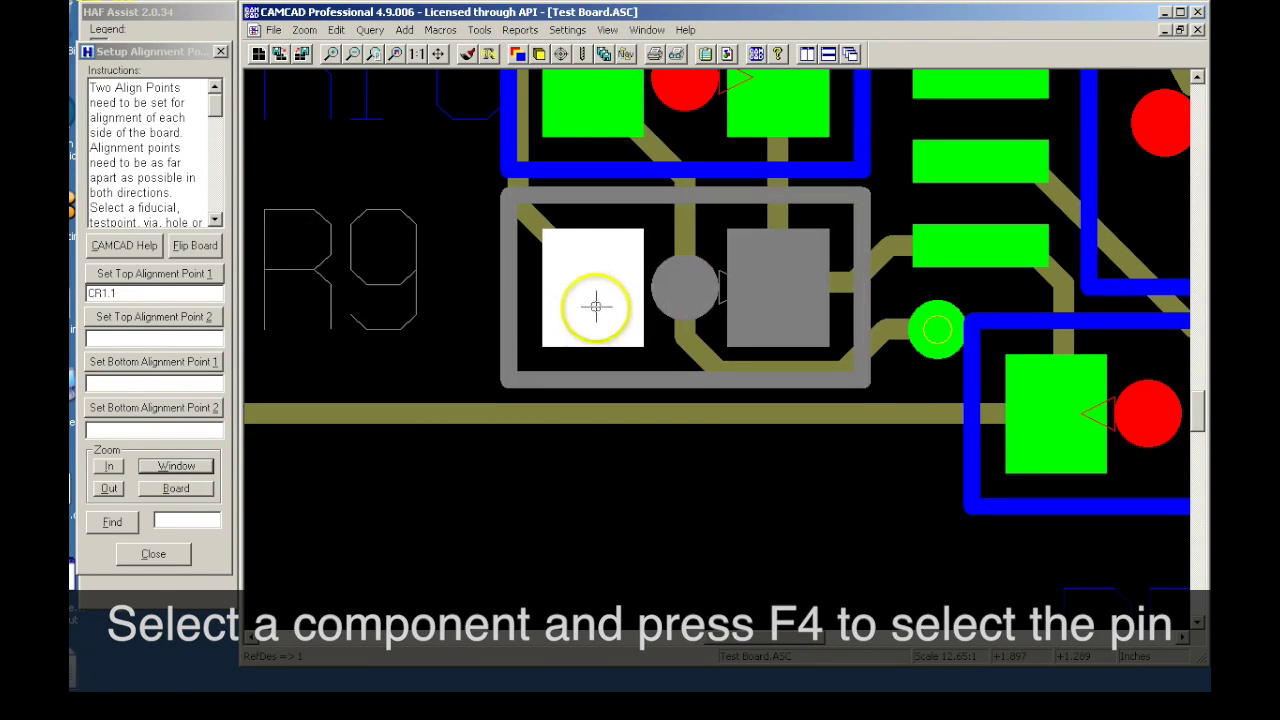
pyautogui.click(183, 318)
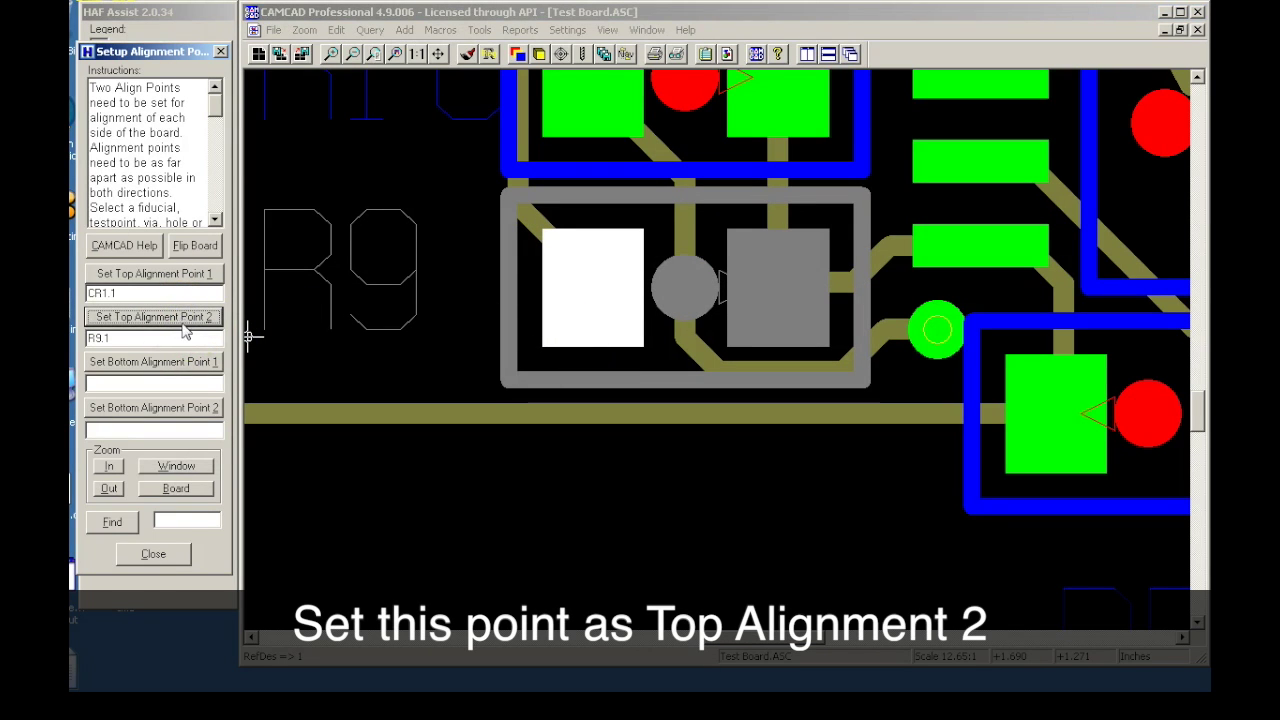
pyautogui.click(176, 488)
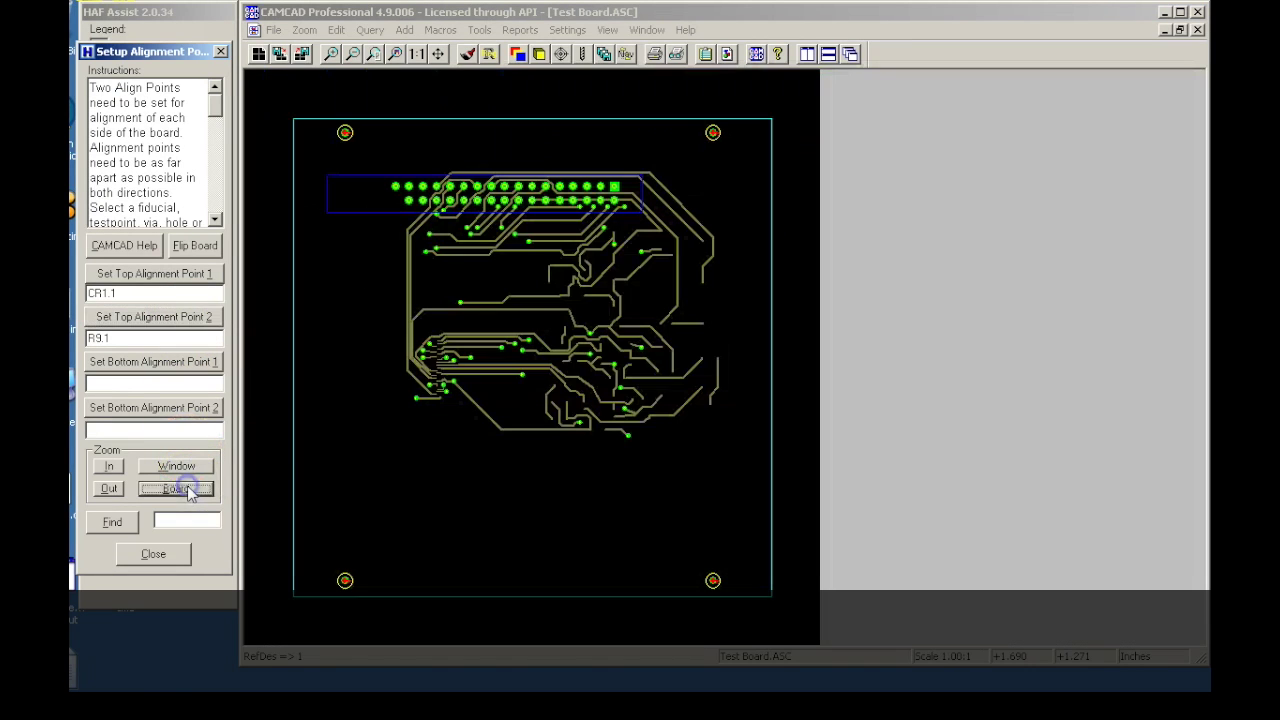
pyautogui.click(196, 247)
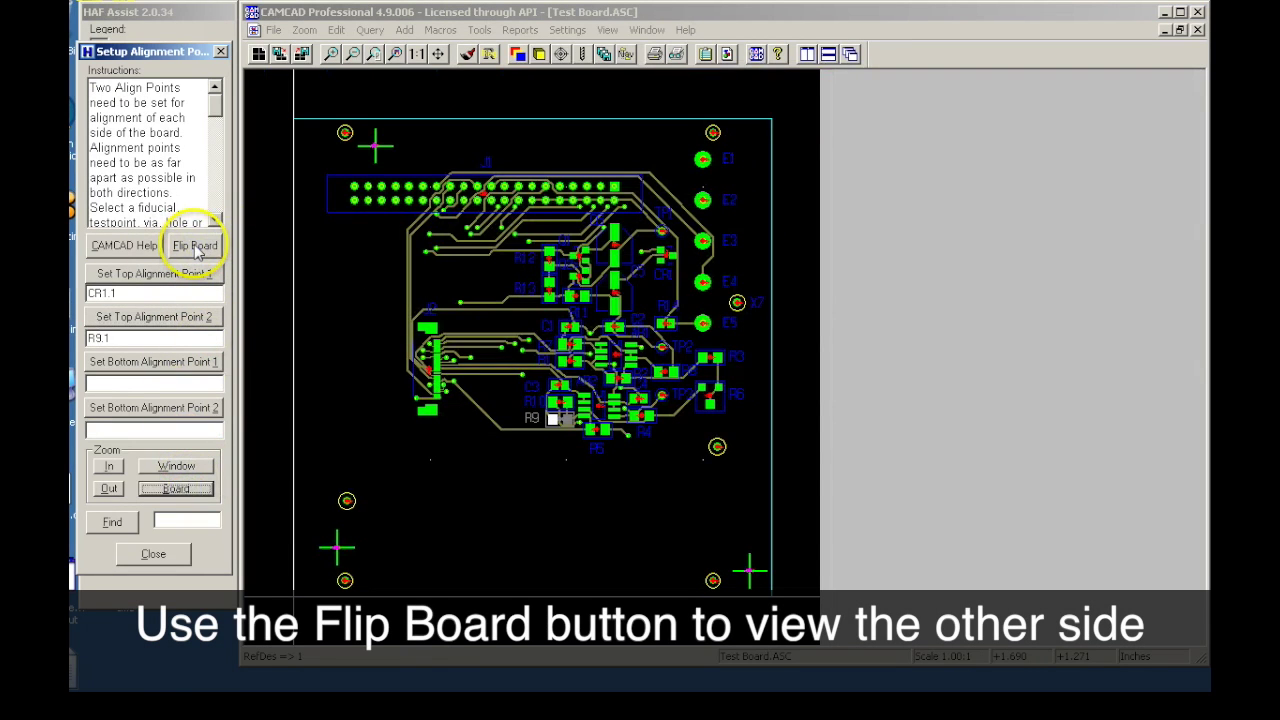
# On the bottom side, record connector pin J1.1 as Bottom Alignment Point 1.
pyautogui.click(196, 247)
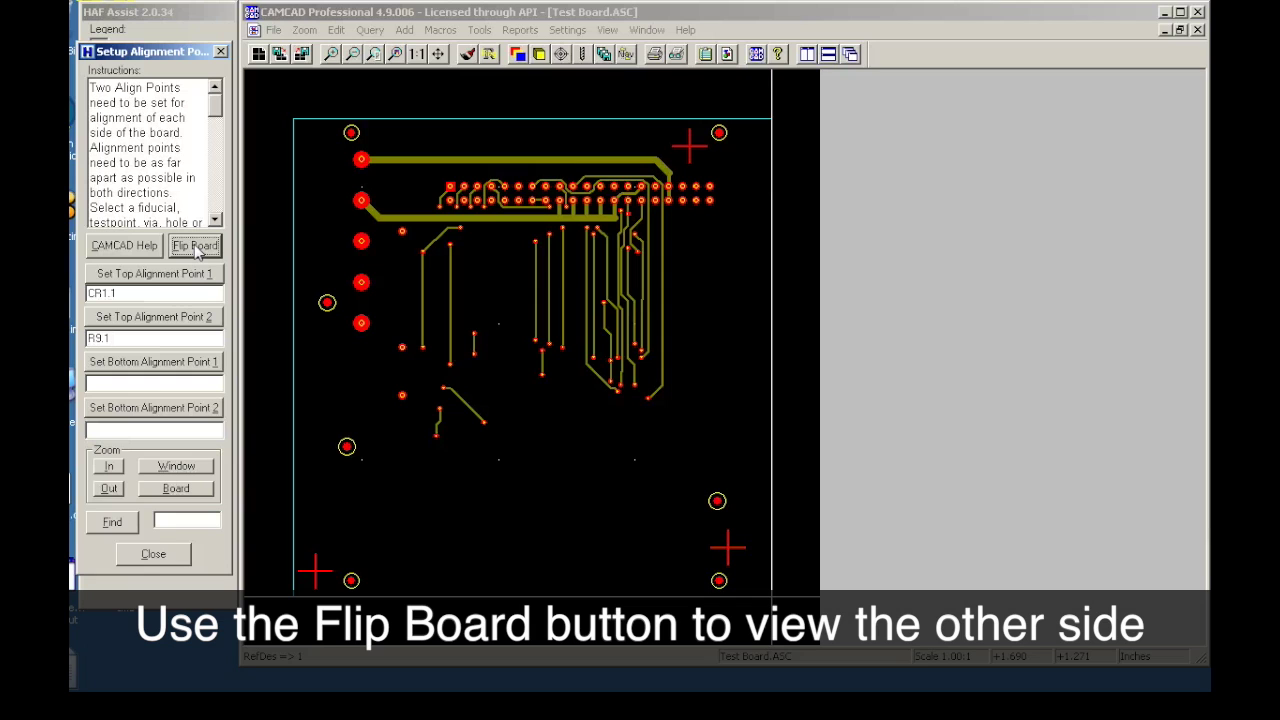
pyautogui.click(176, 466)
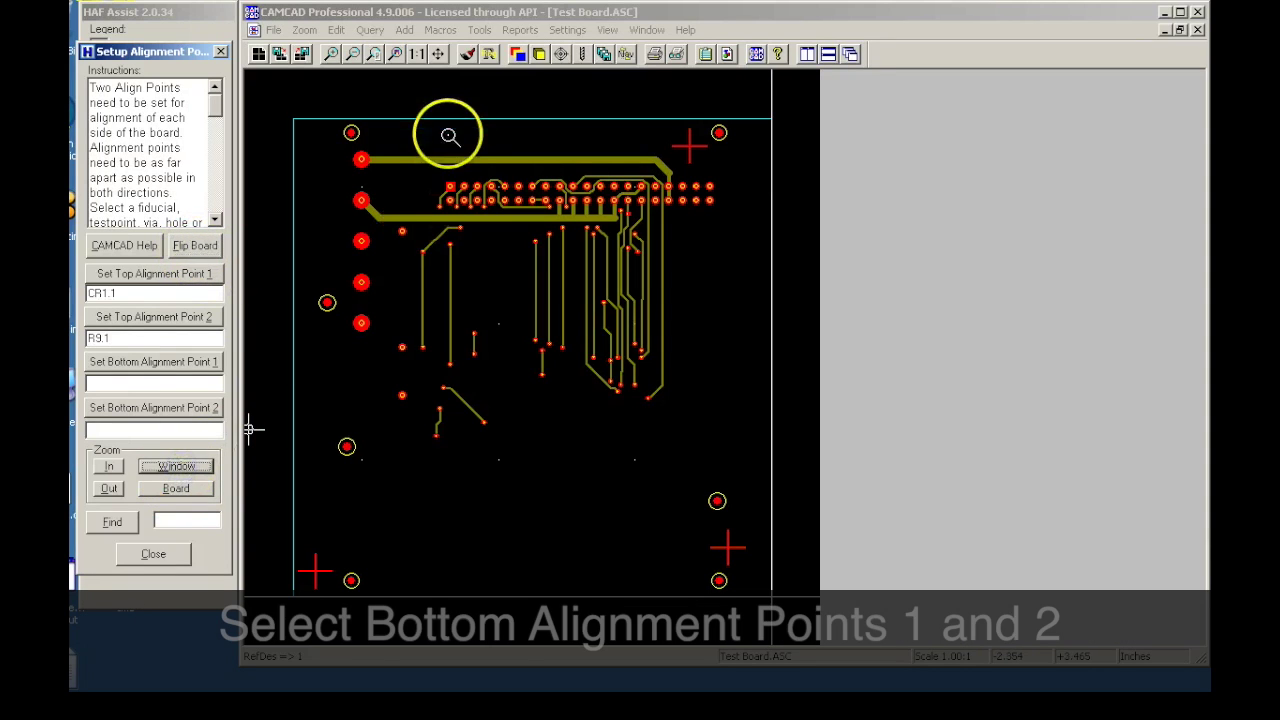
pyautogui.moveTo(415, 161); pyautogui.dragTo(494, 213)
pyautogui.click(652, 311)
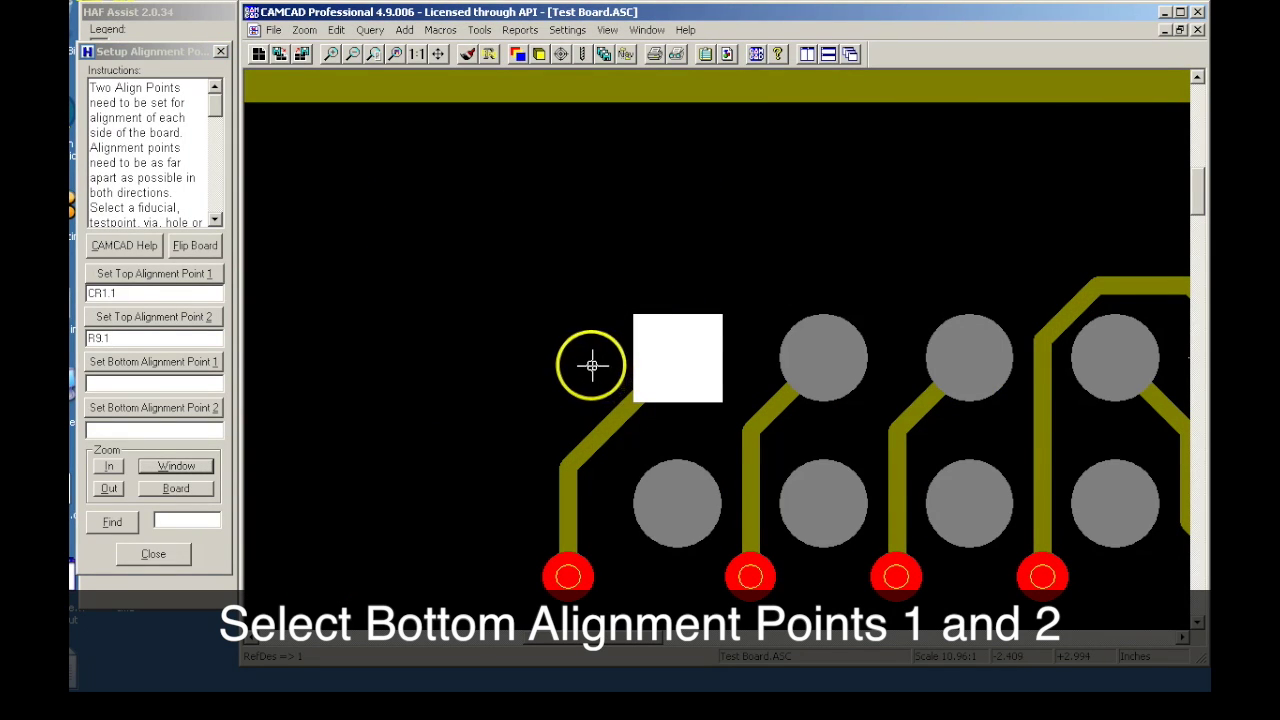
pyautogui.click(207, 362)
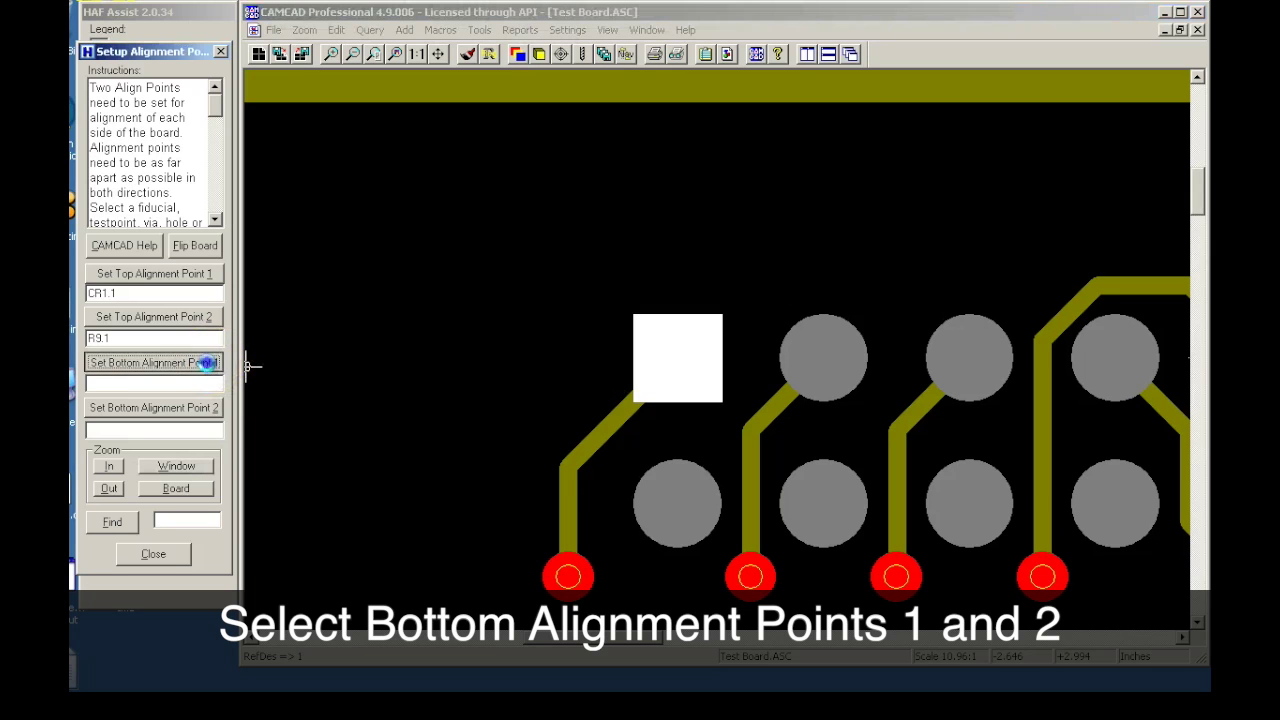
pyautogui.click(187, 490)
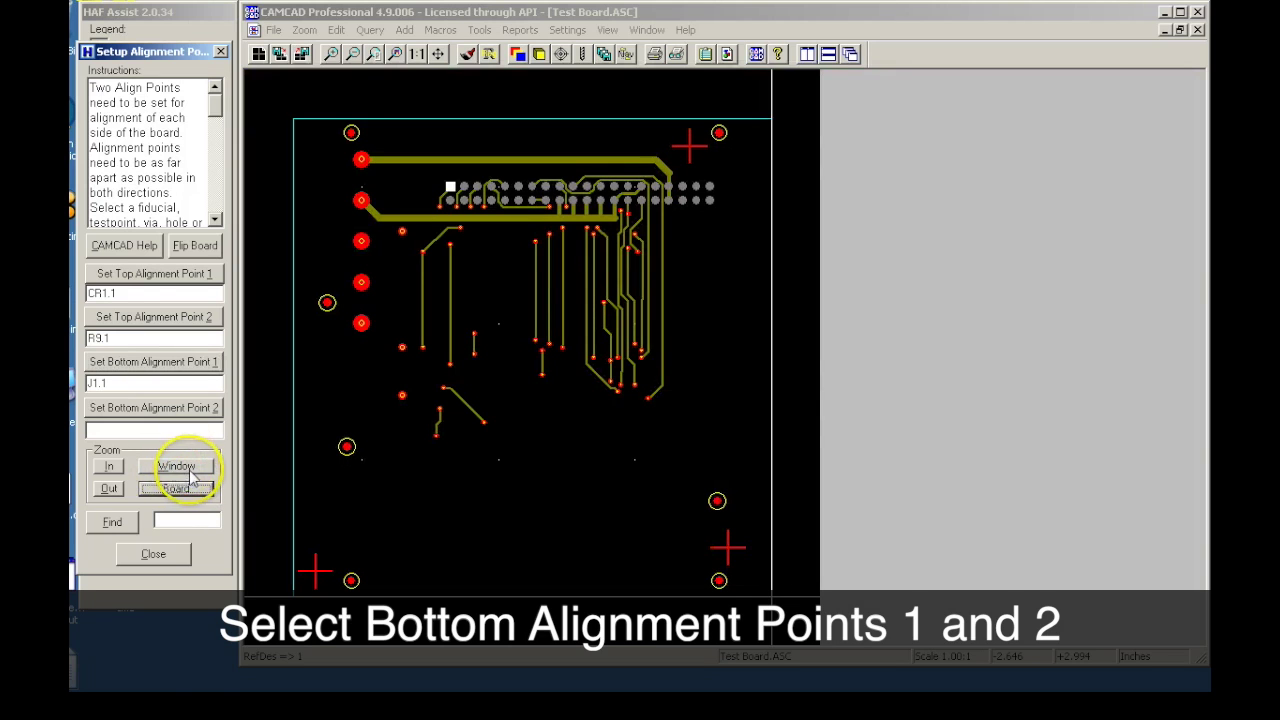
# Record test point pad TP3.1 as Bottom Alignment Point 2 and close the alignment setup.
pyautogui.click(176, 466)
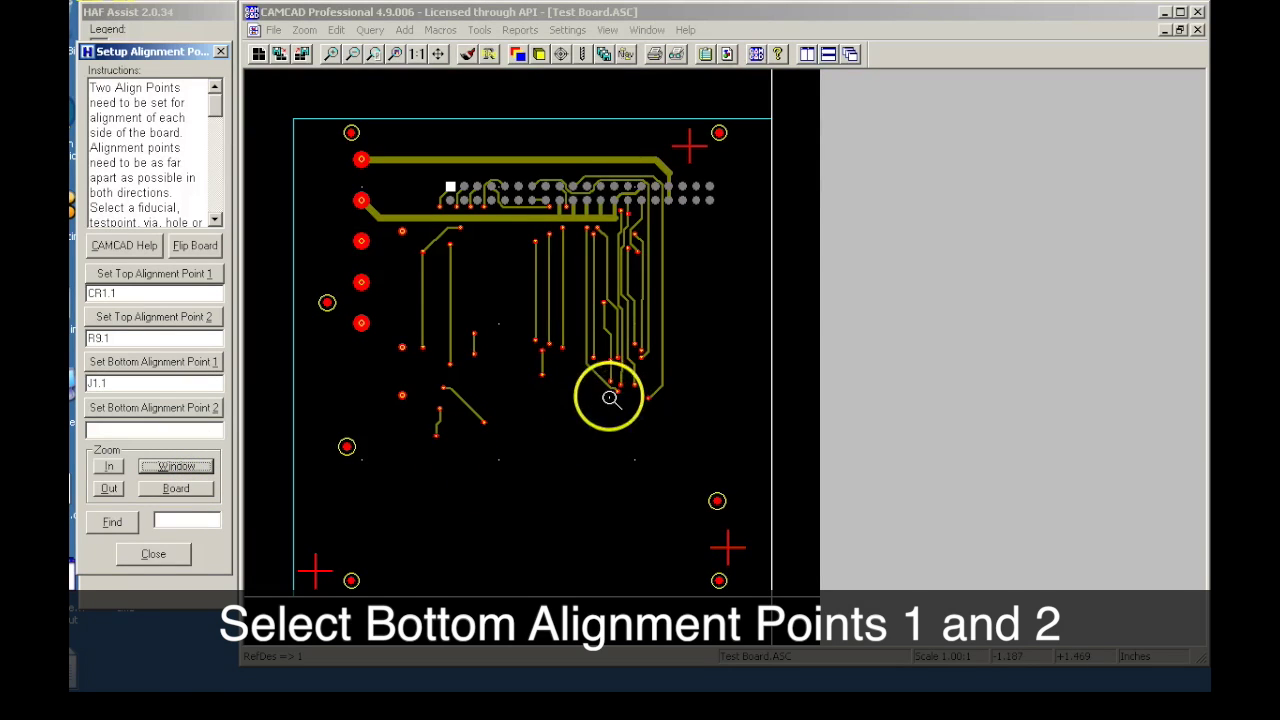
pyautogui.moveTo(390, 382); pyautogui.dragTo(420, 420)
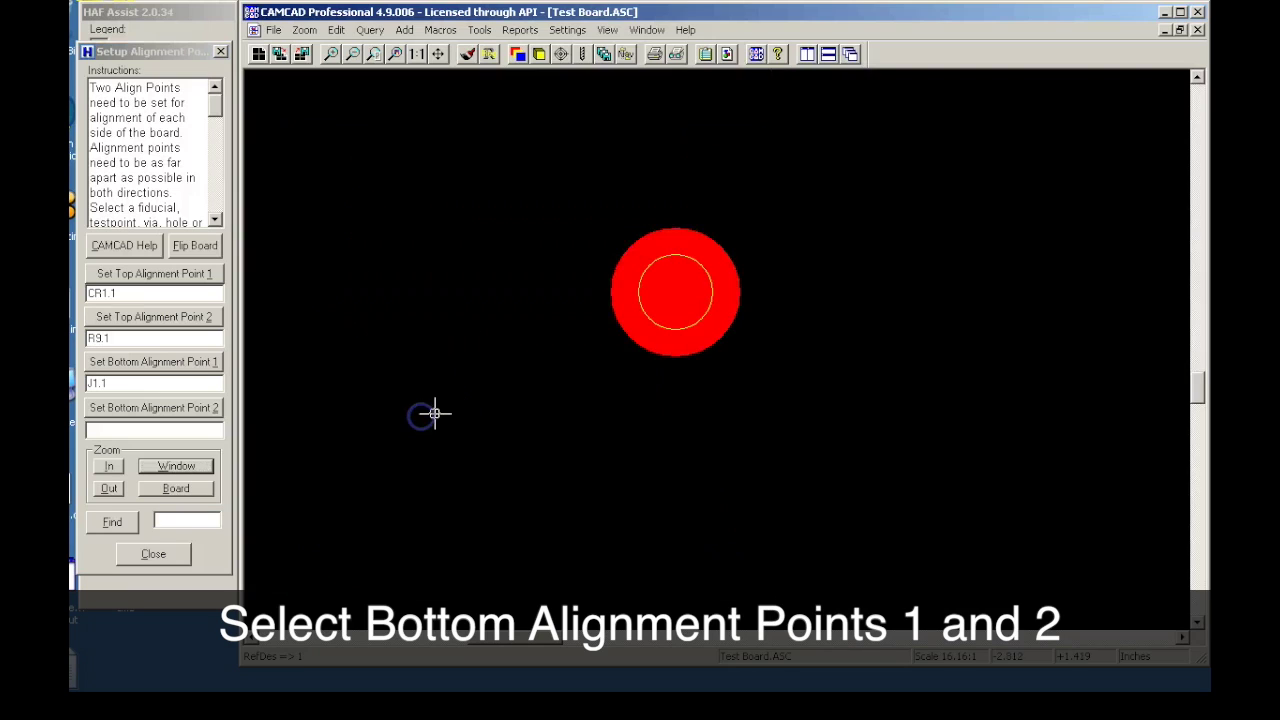
pyautogui.click(650, 346)
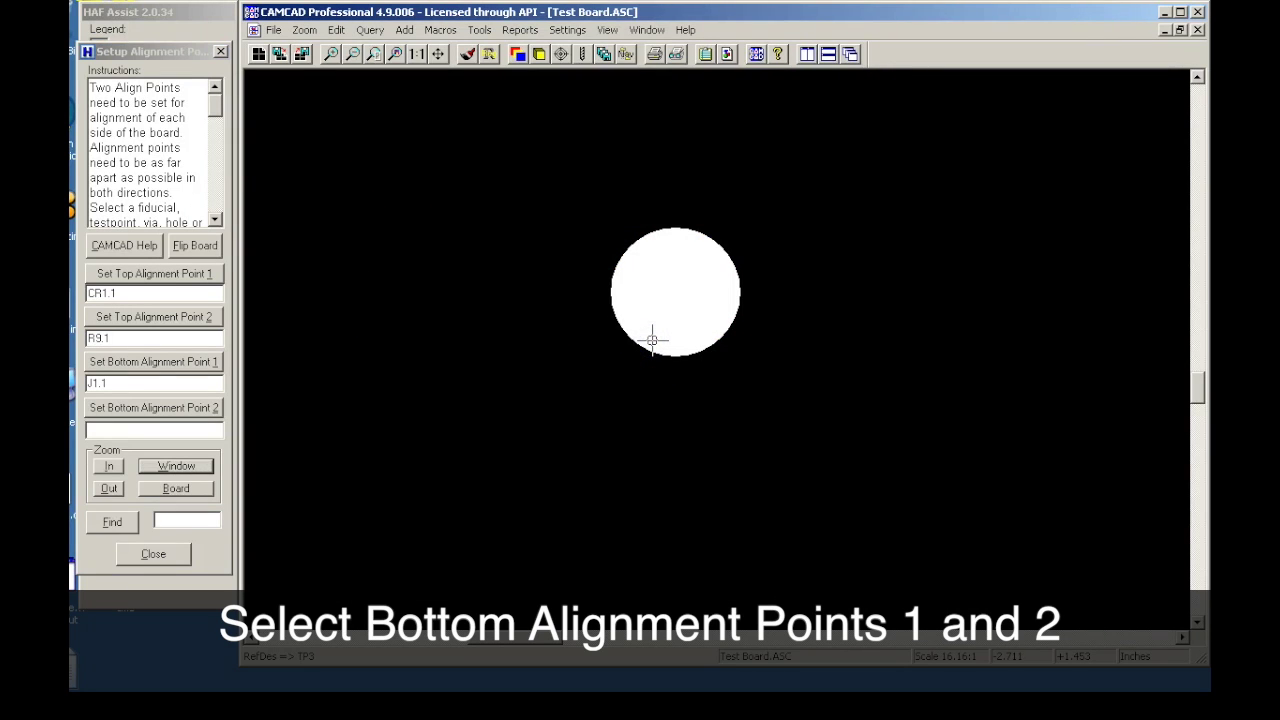
pyautogui.click(155, 408)
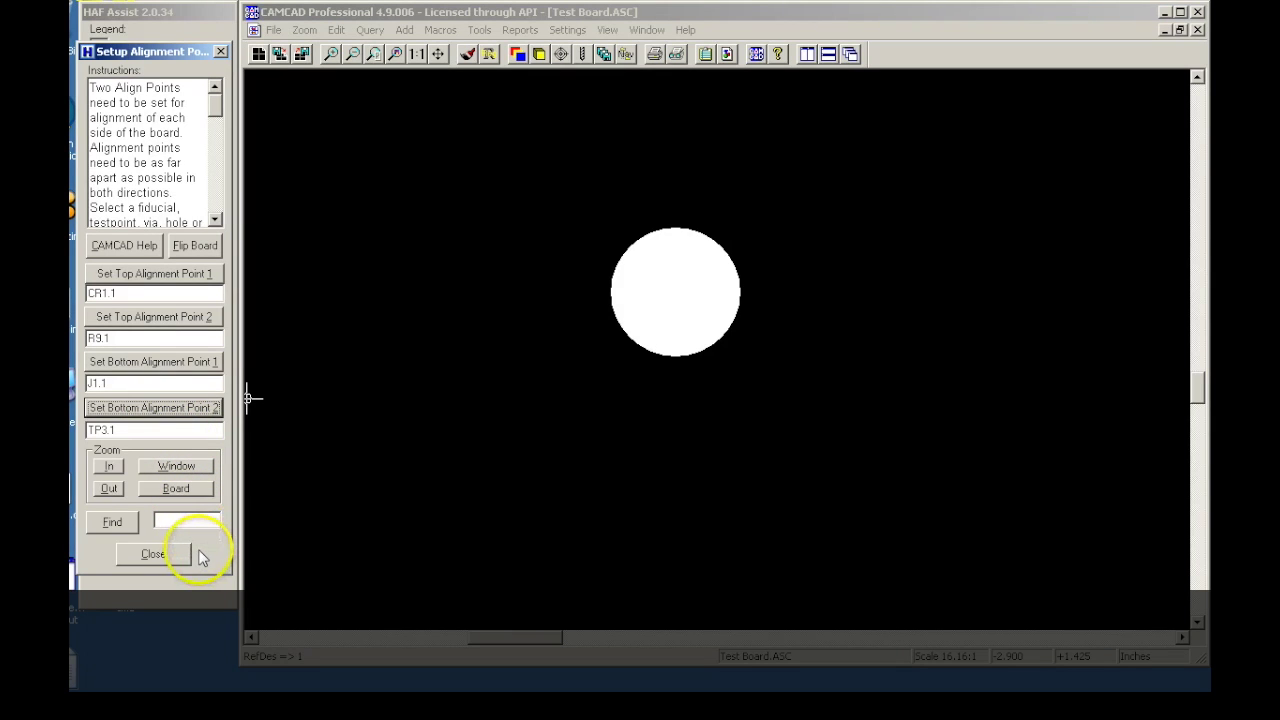
pyautogui.click(153, 556)
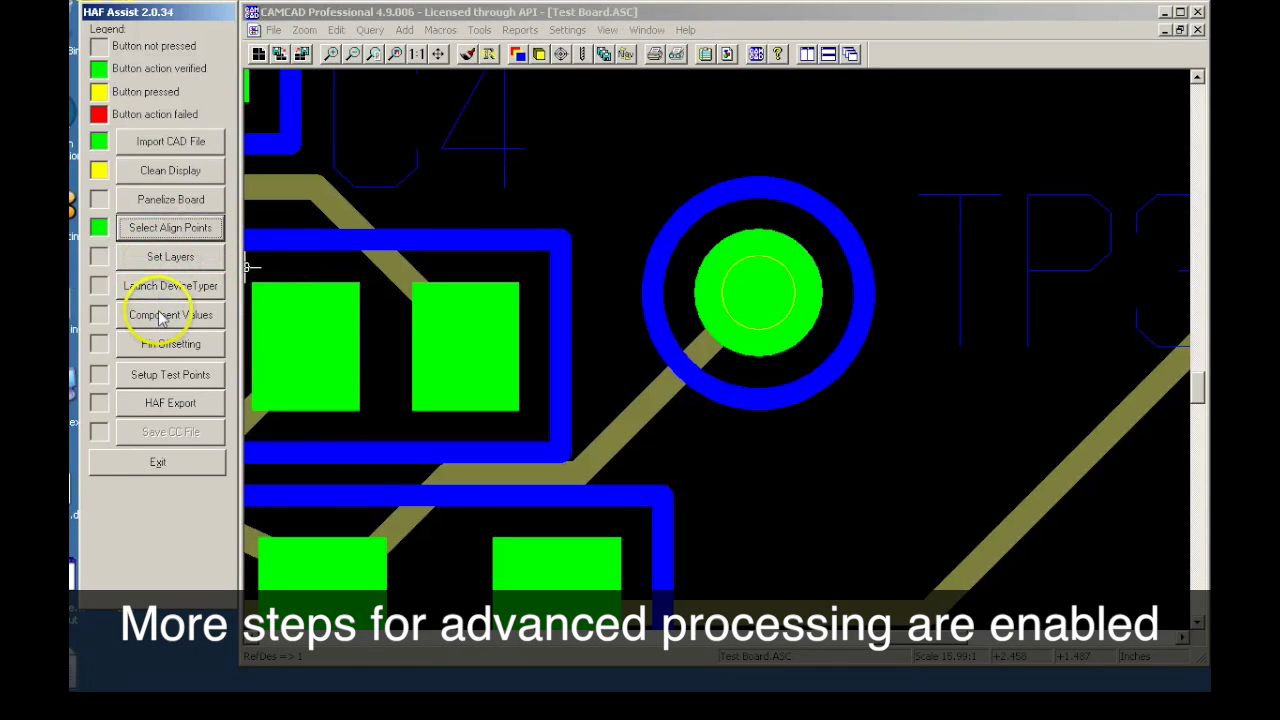
# Save the HAF export as Test Board 1234.HAF in the Huntron CAD Files folder.
pyautogui.click(171, 408)
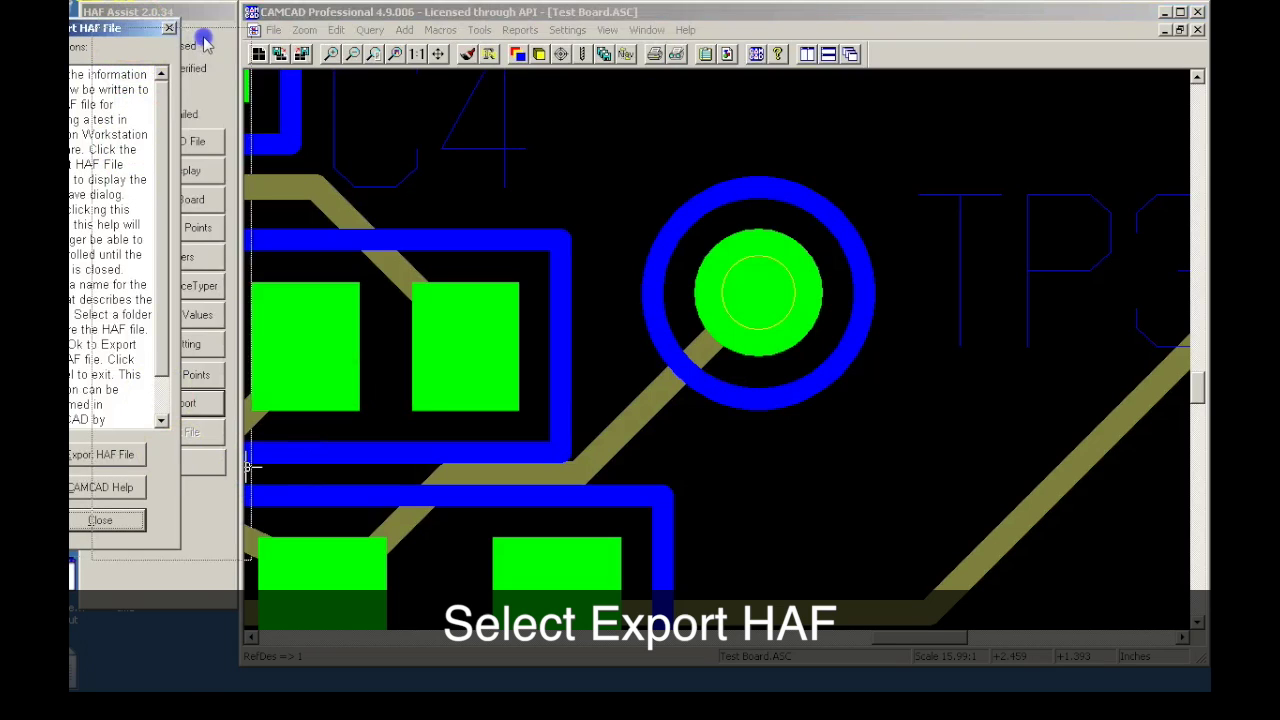
pyautogui.moveTo(130, 27); pyautogui.dragTo(202, 37)
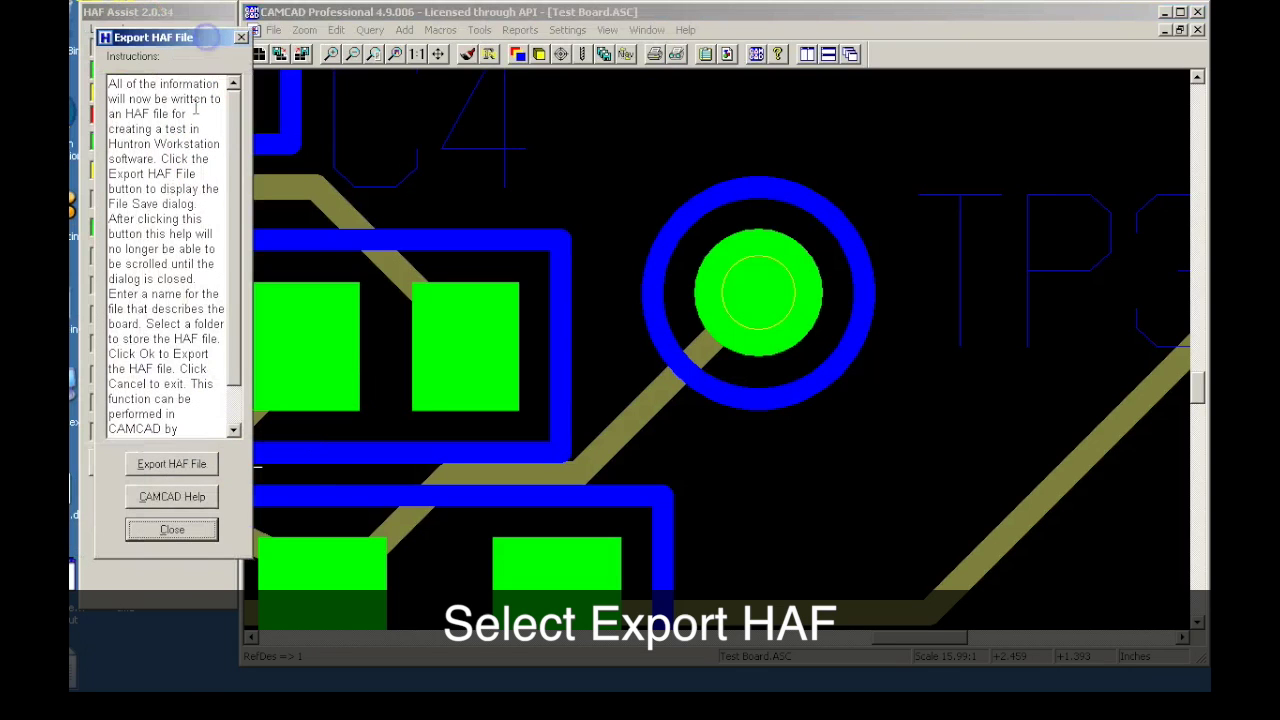
pyautogui.click(180, 463)
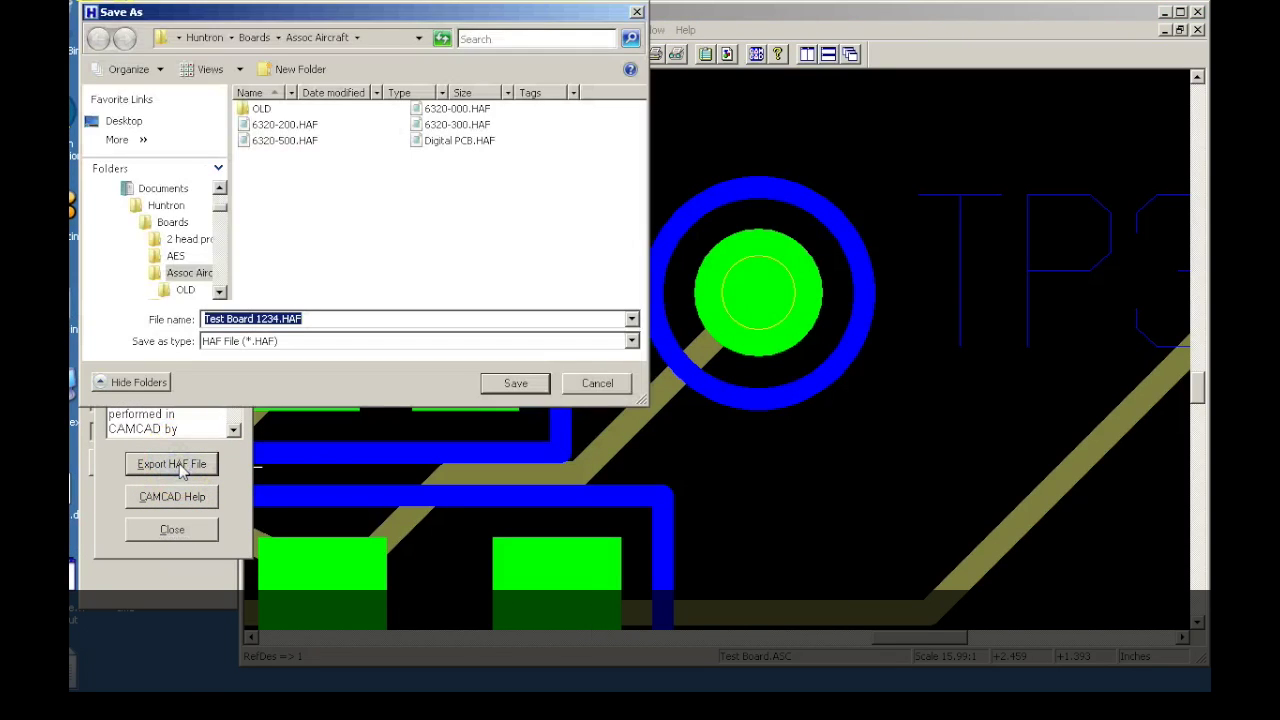
pyautogui.moveTo(250, 12); pyautogui.dragTo(345, 88)
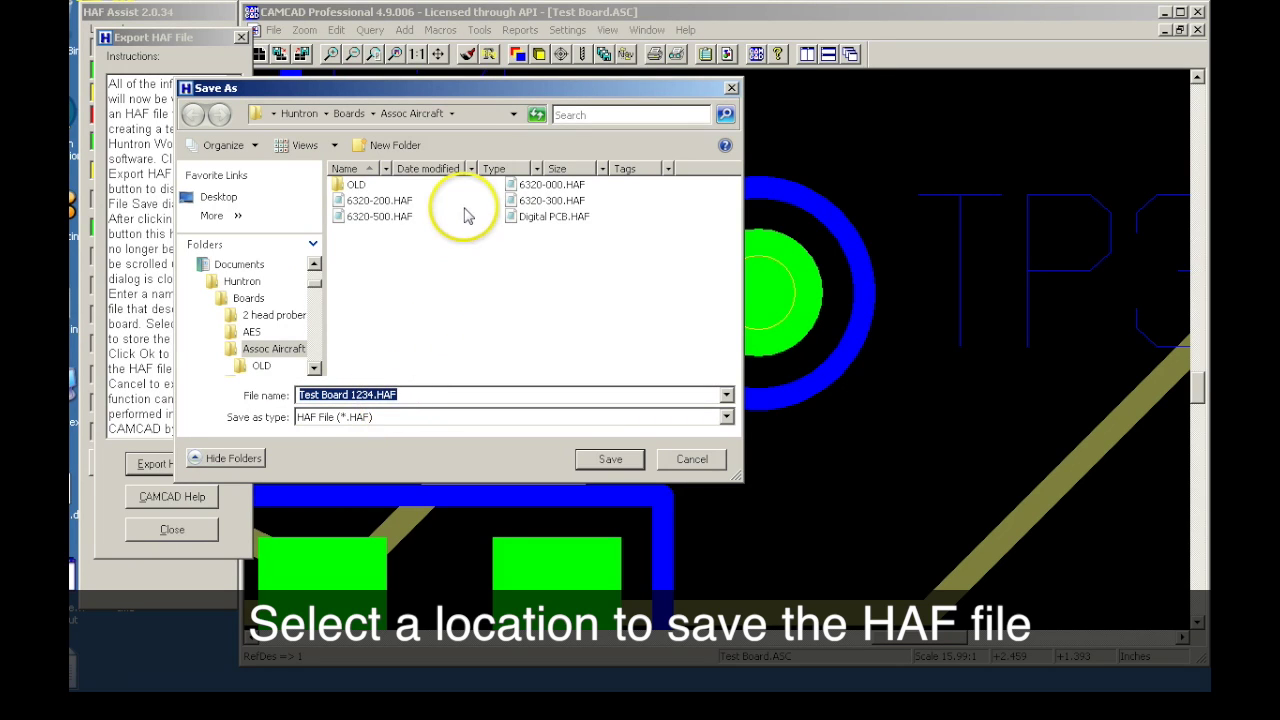
pyautogui.click(349, 114)
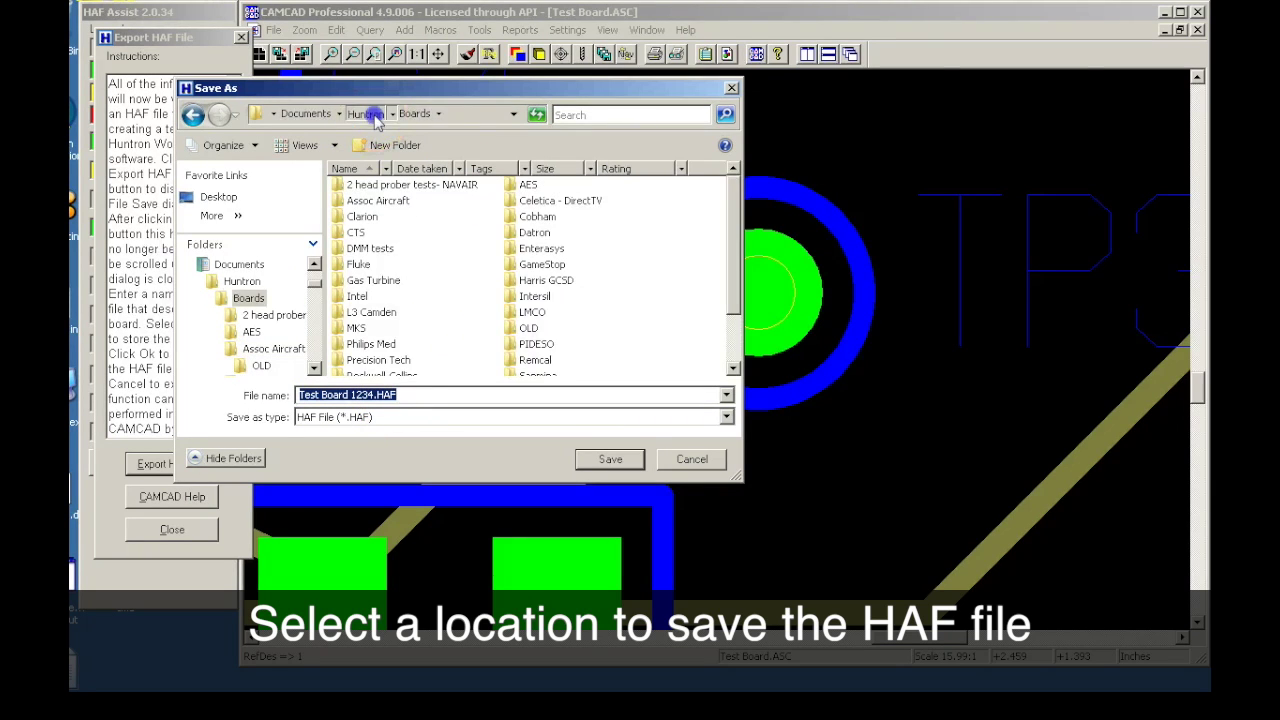
pyautogui.click(371, 114)
pyautogui.click(515, 186)
pyautogui.doubleClick(515, 186)
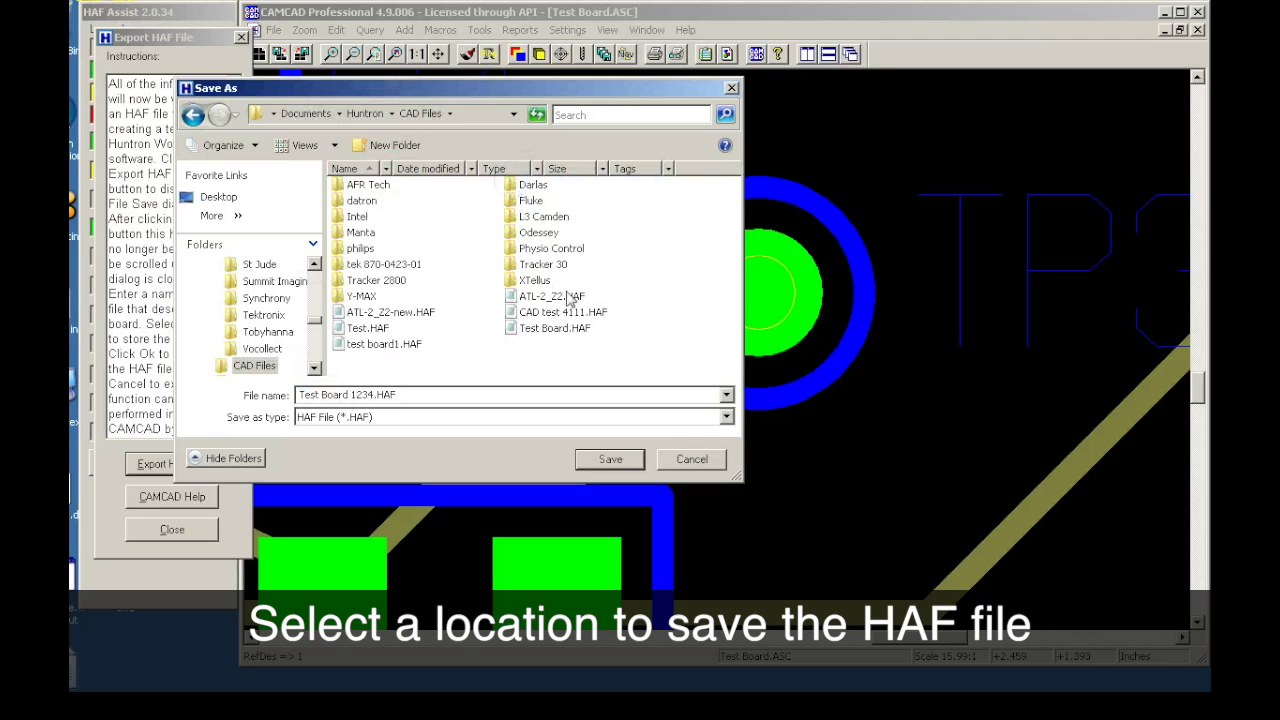
pyautogui.click(608, 462)
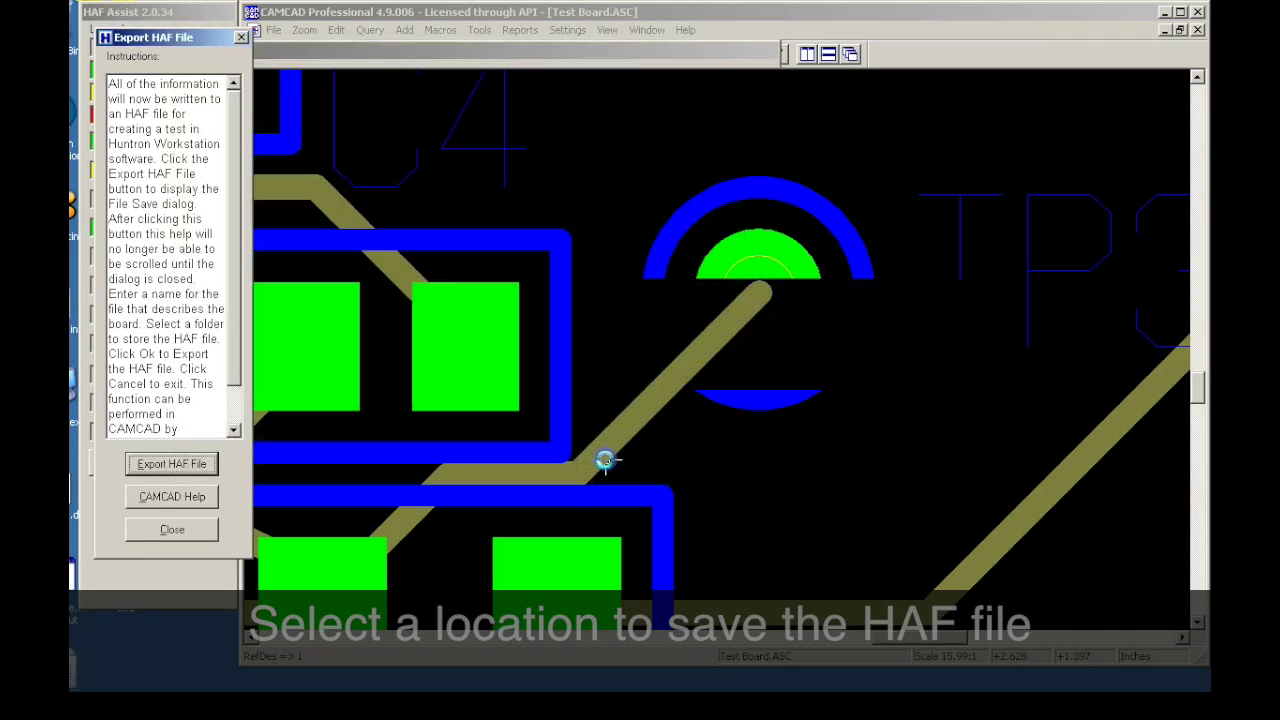
# Save the board as Test Board 1234.CC in CAD Files and exit HAF Assist.
pyautogui.click(172, 530)
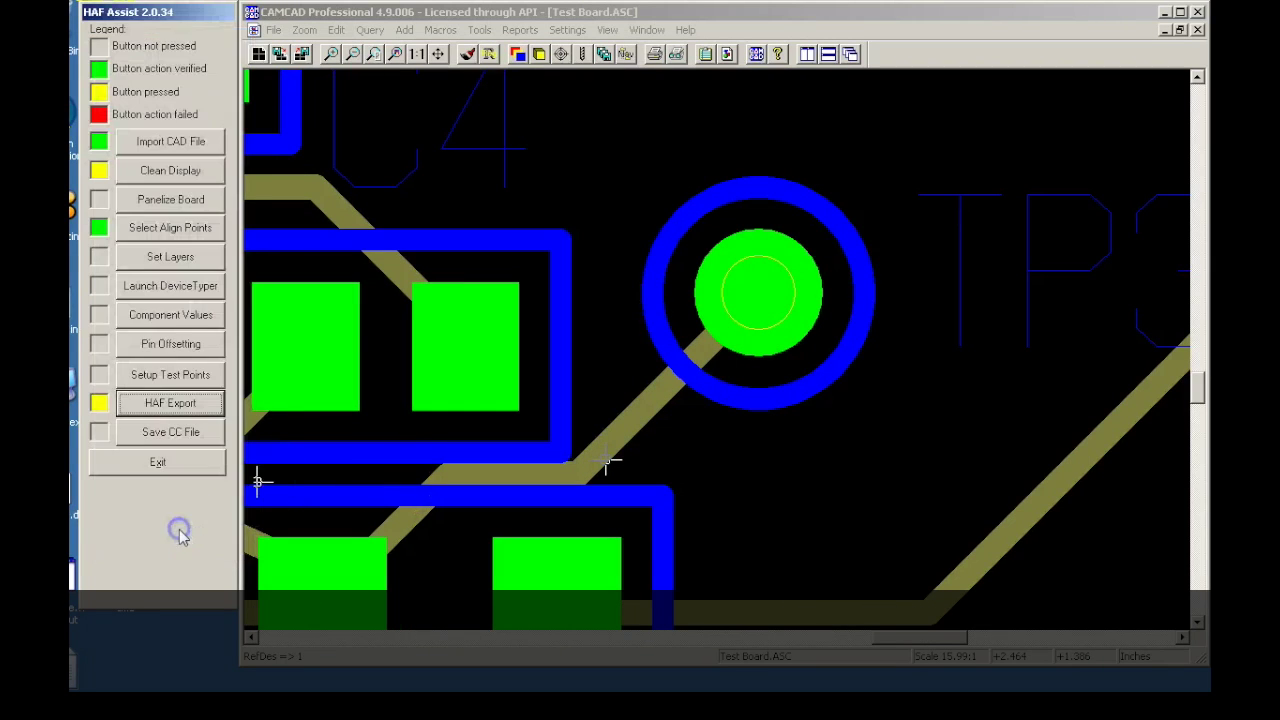
pyautogui.click(172, 434)
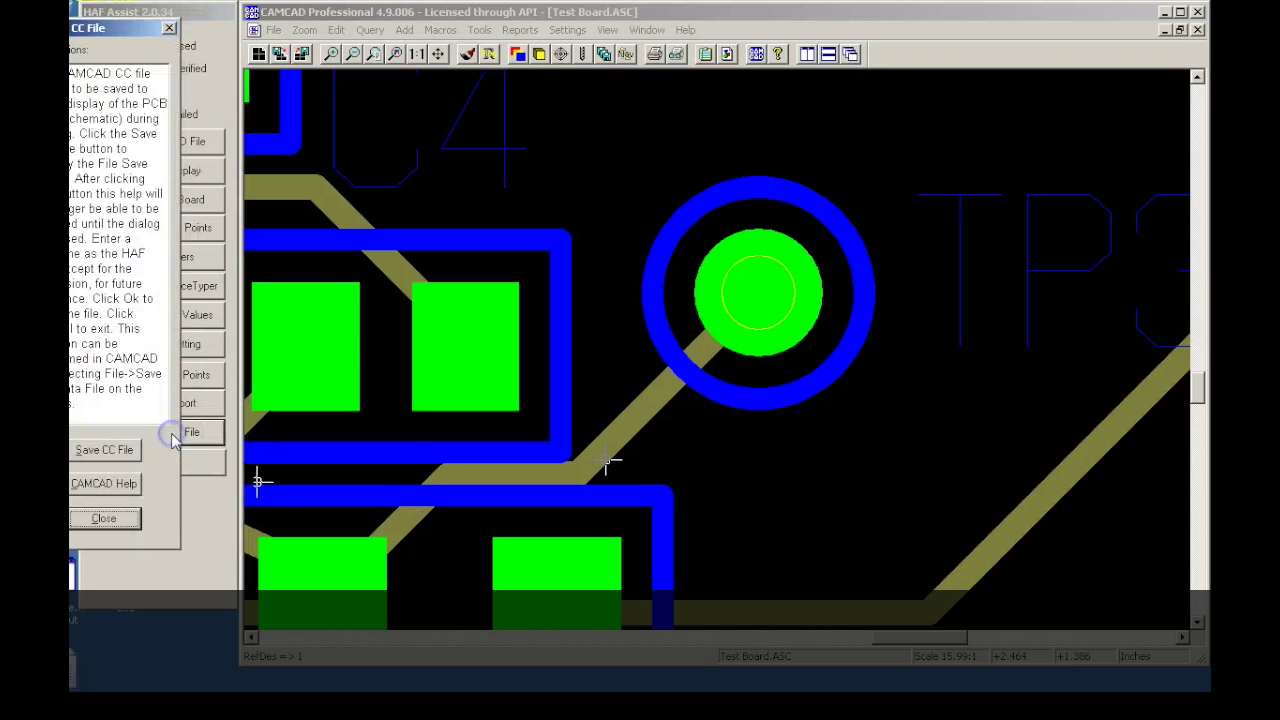
pyautogui.moveTo(125, 35); pyautogui.dragTo(203, 39)
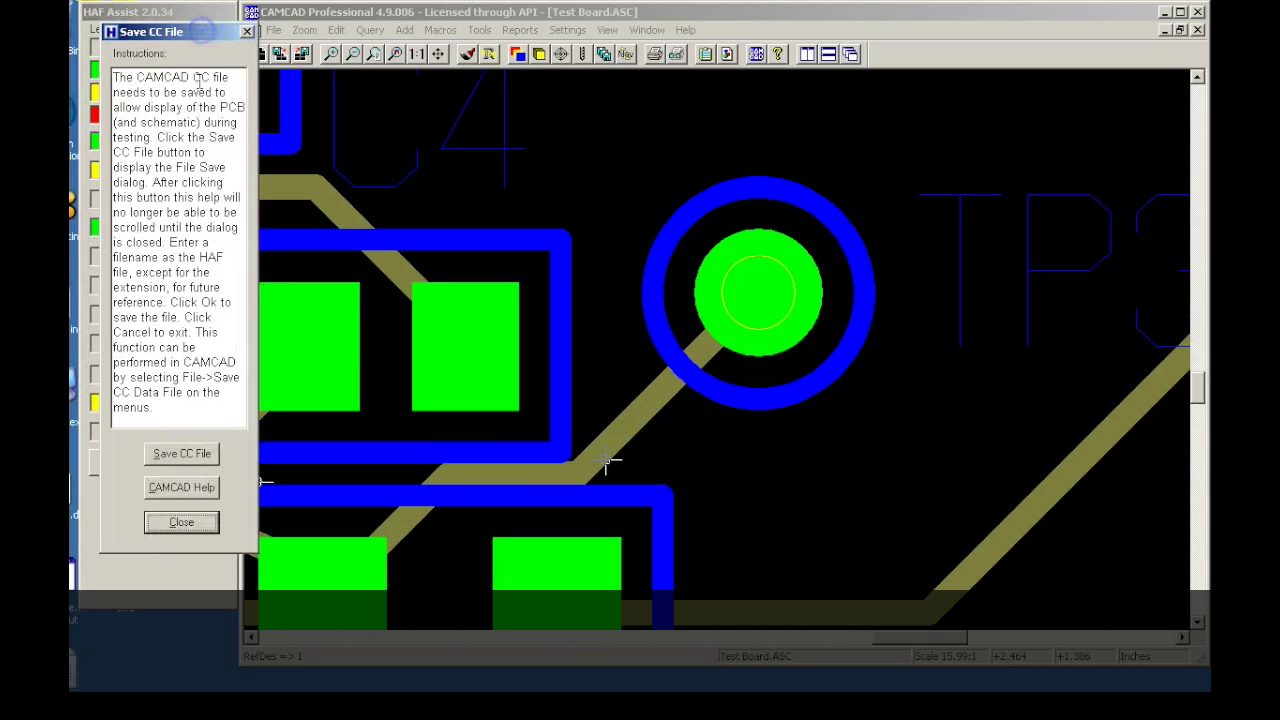
pyautogui.click(201, 456)
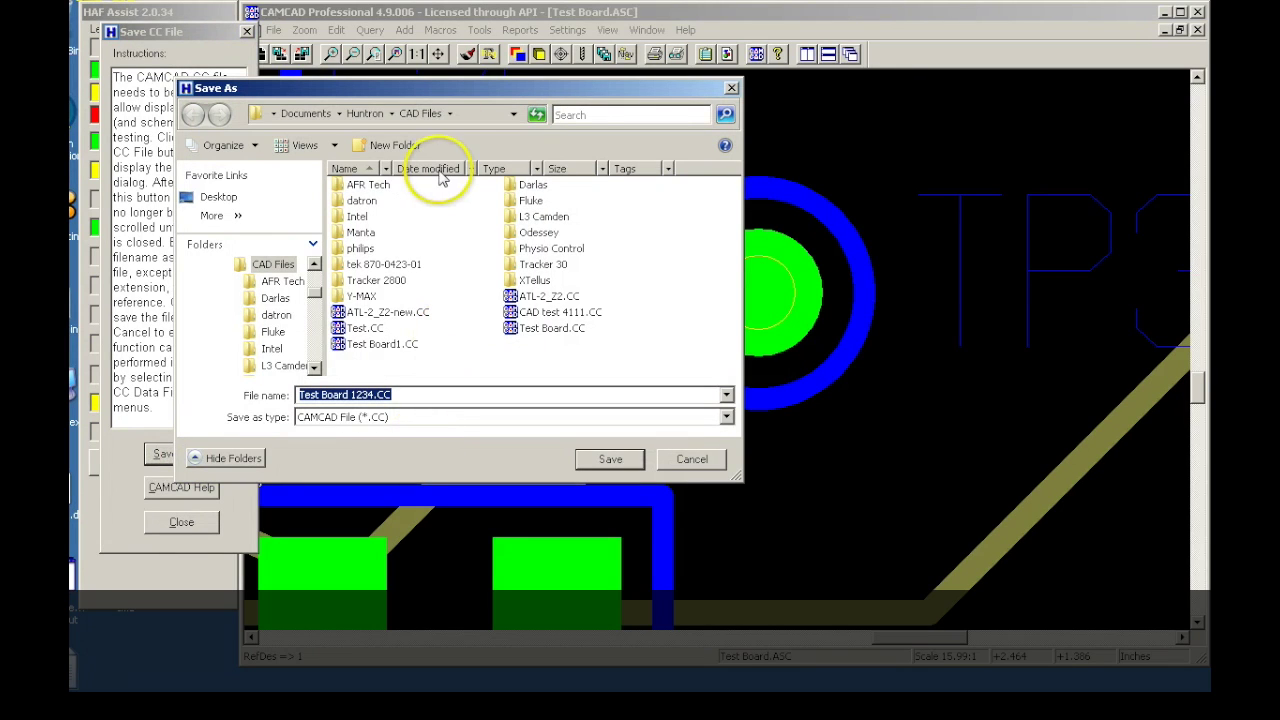
pyautogui.click(607, 463)
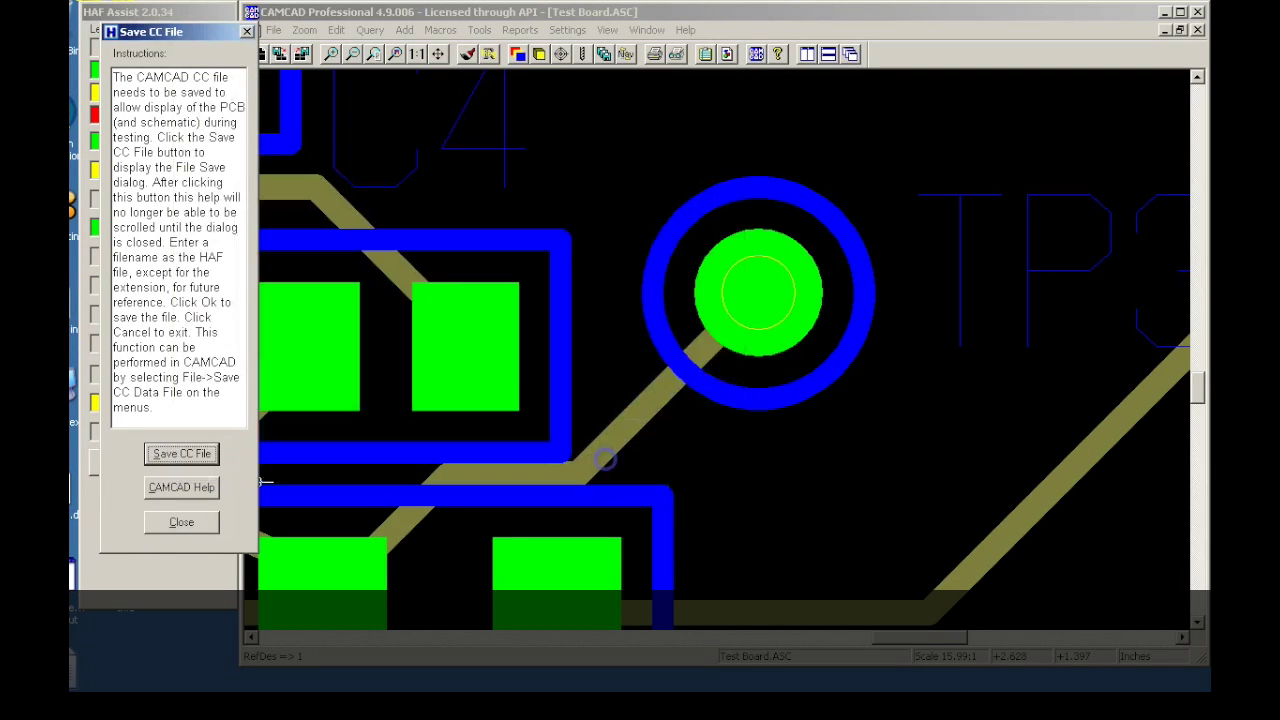
pyautogui.click(188, 528)
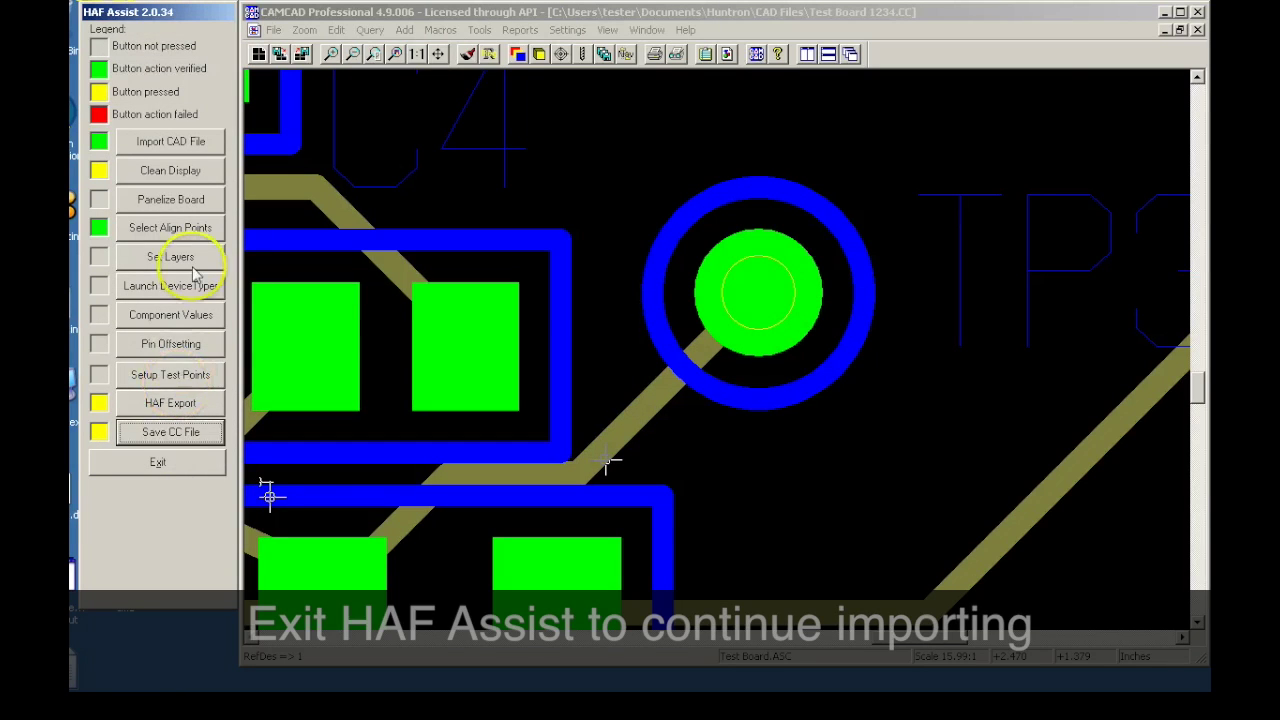
pyautogui.click(157, 464)
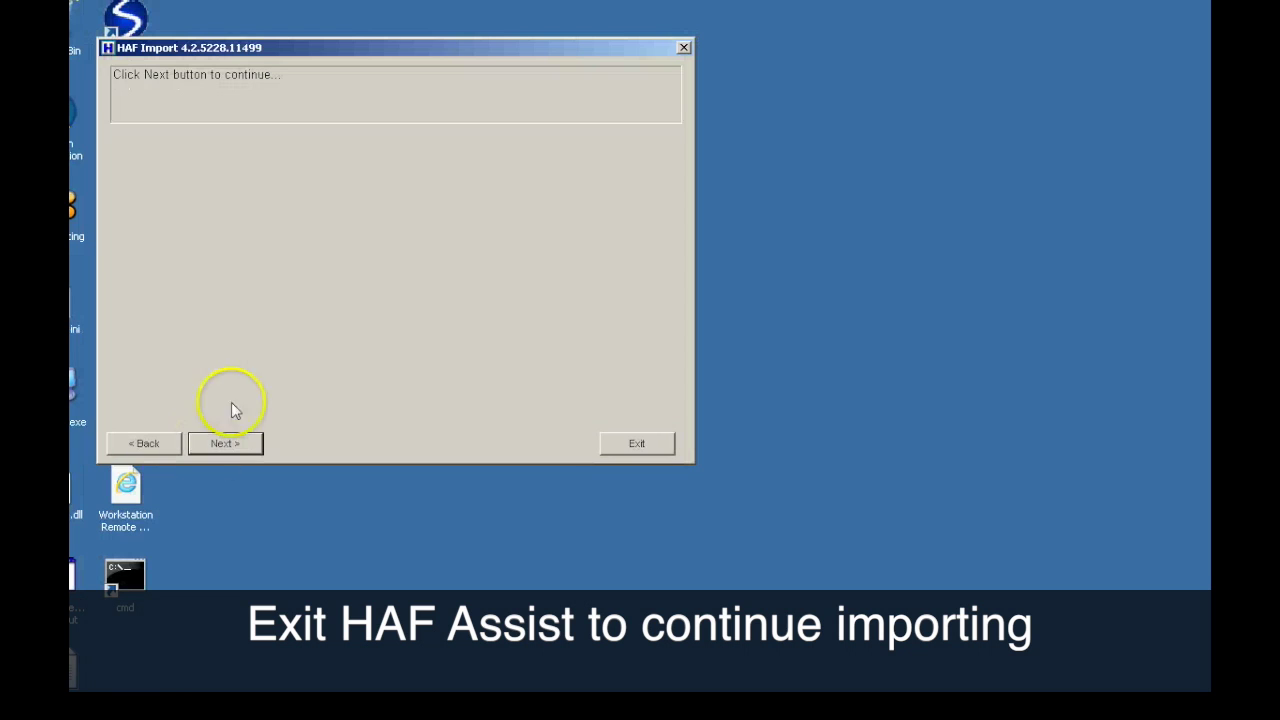
# Select Test Board 1234.HAF from Huntron\CAD Files as the import file.
pyautogui.click(229, 441)
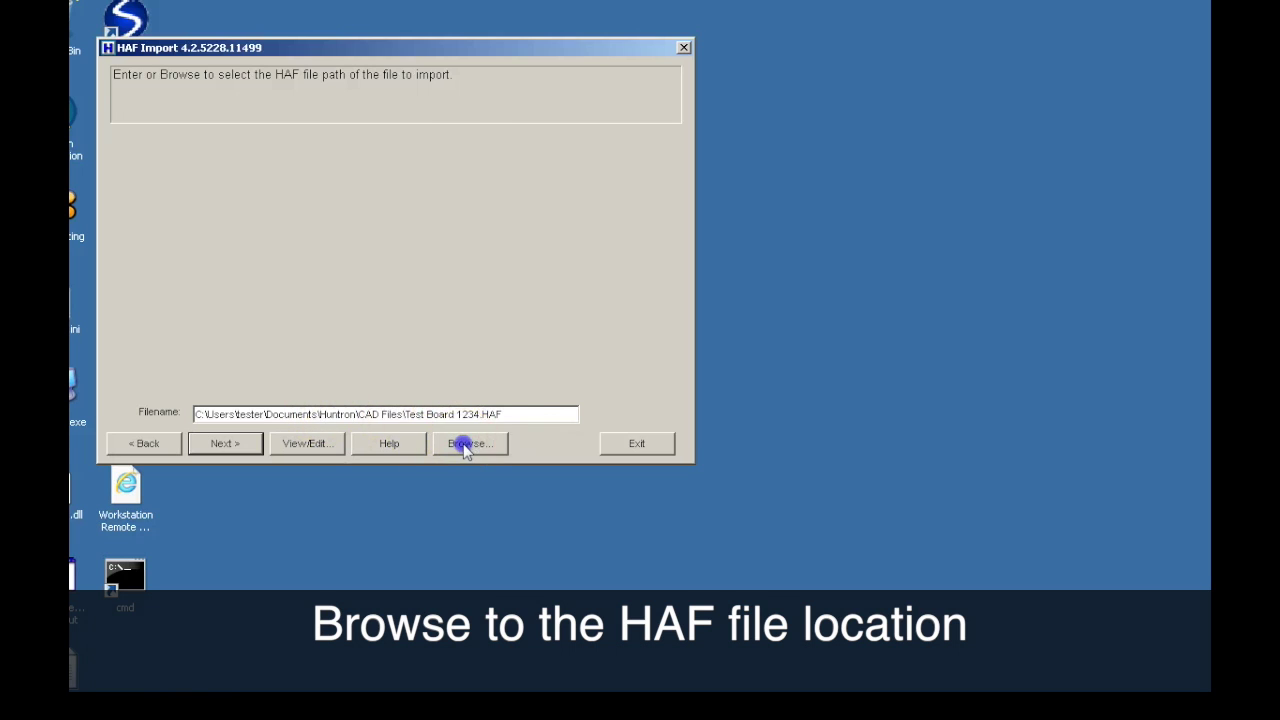
pyautogui.click(466, 448)
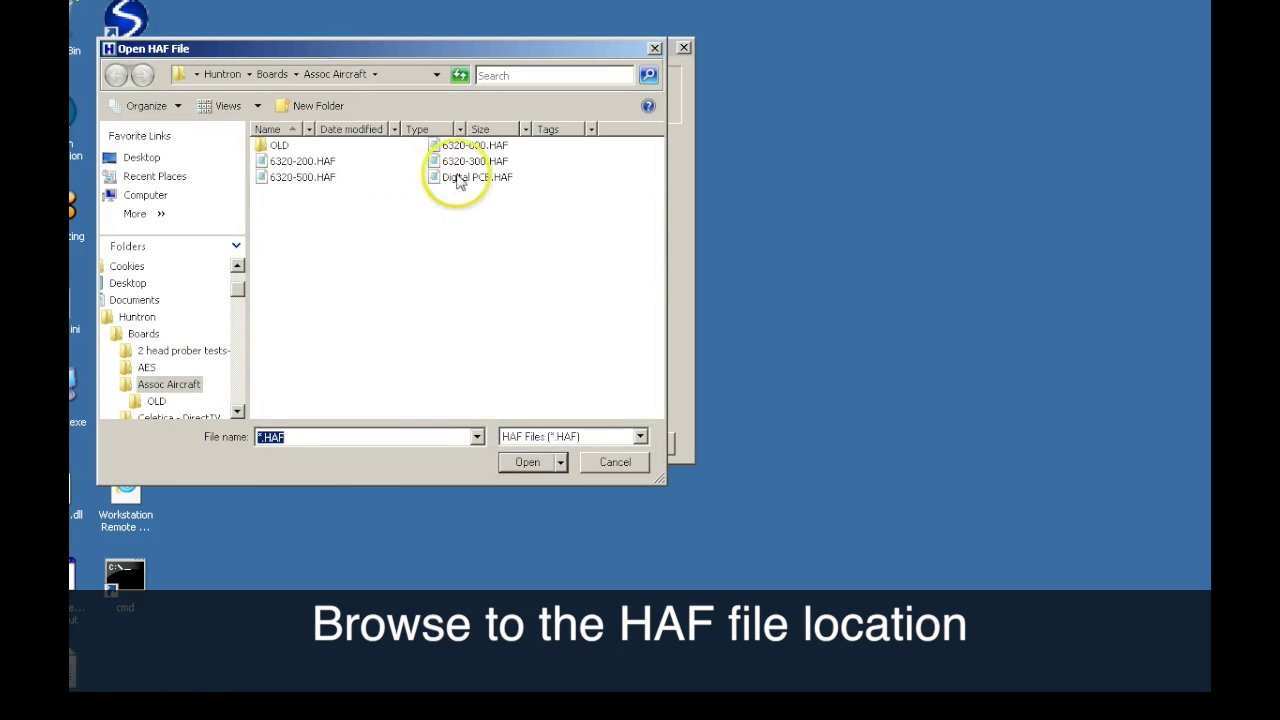
pyautogui.click(224, 75)
pyautogui.click(440, 146)
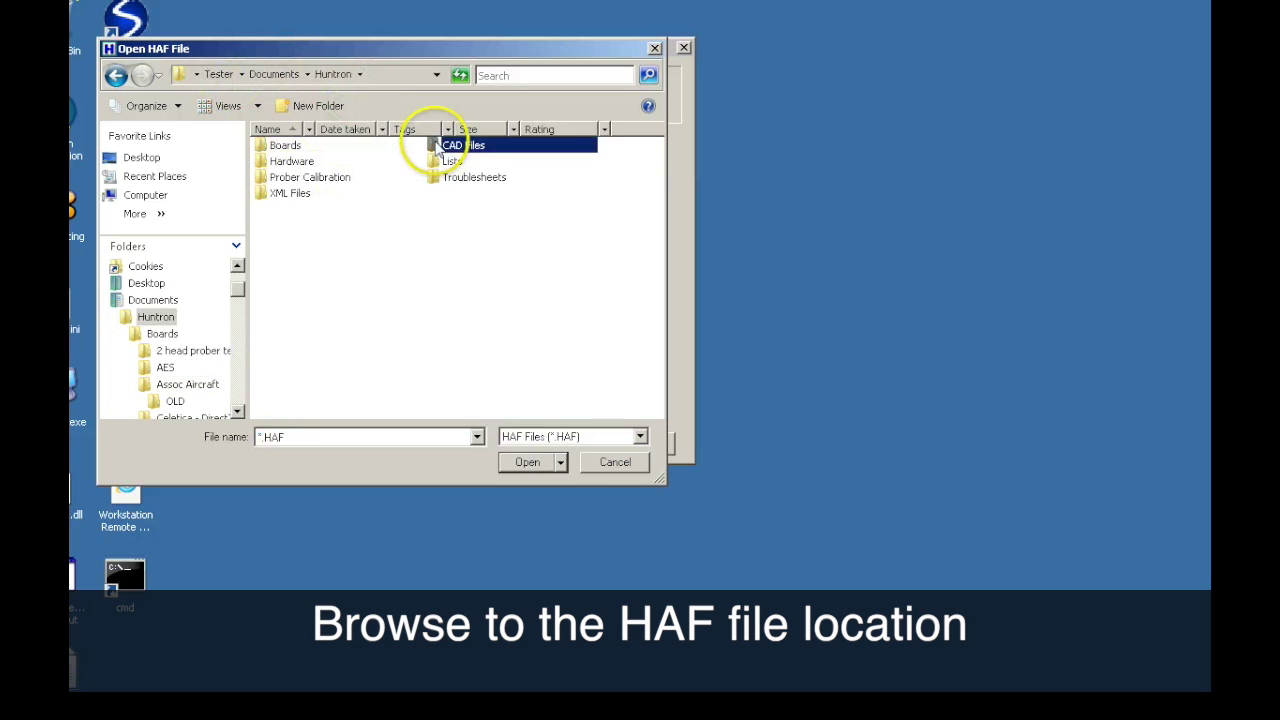
pyautogui.doubleClick(440, 146)
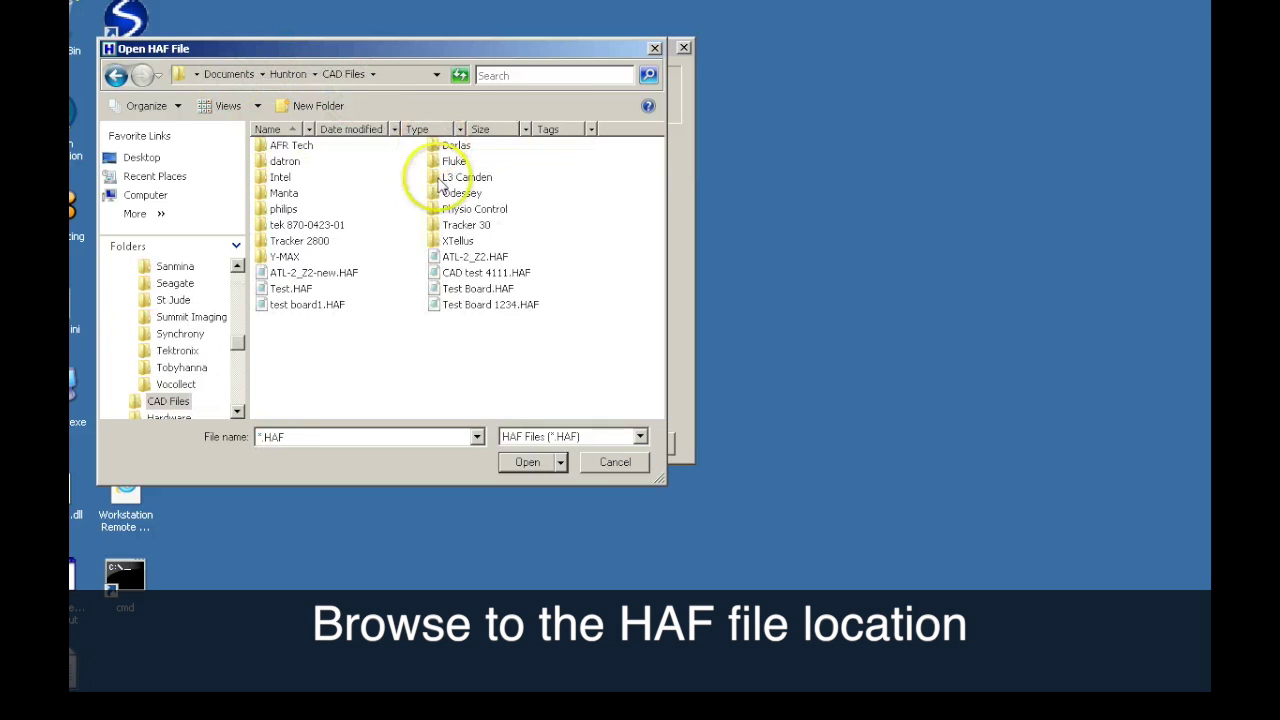
pyautogui.click(455, 306)
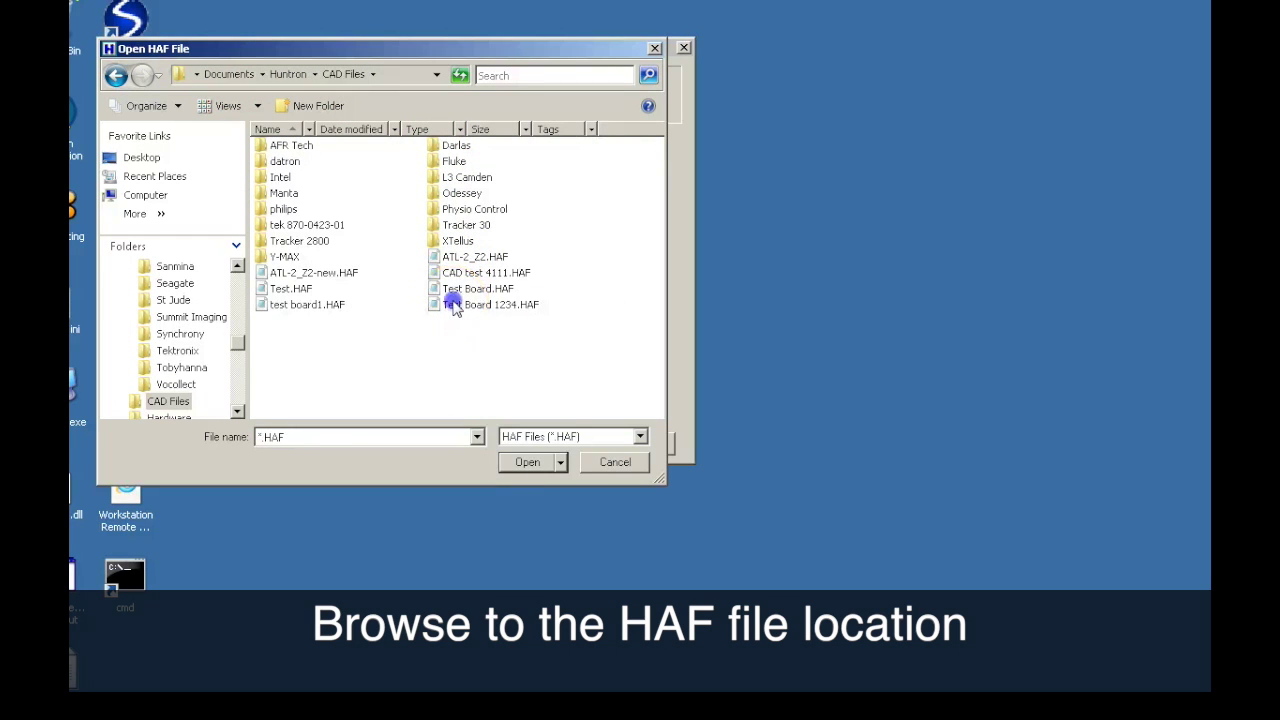
pyautogui.click(527, 462)
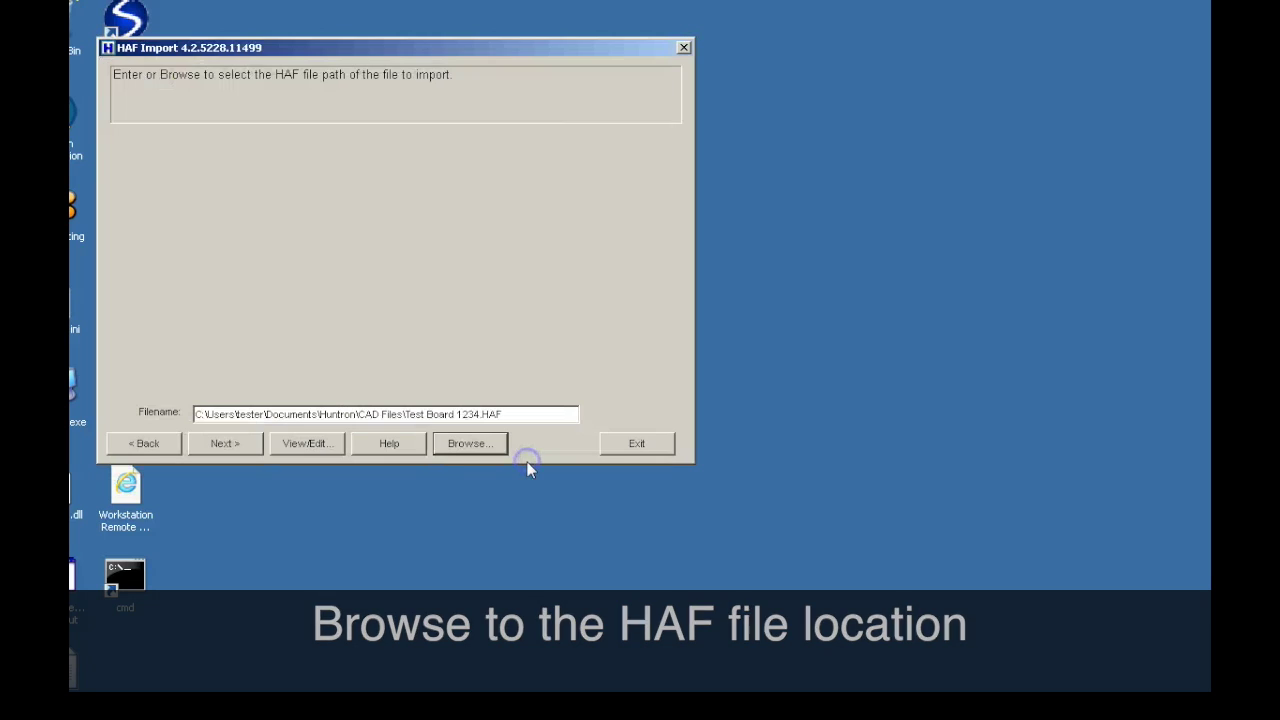
# Select Test Board 1234.CC as the matching CAMCAD CC file.
pyautogui.click(242, 447)
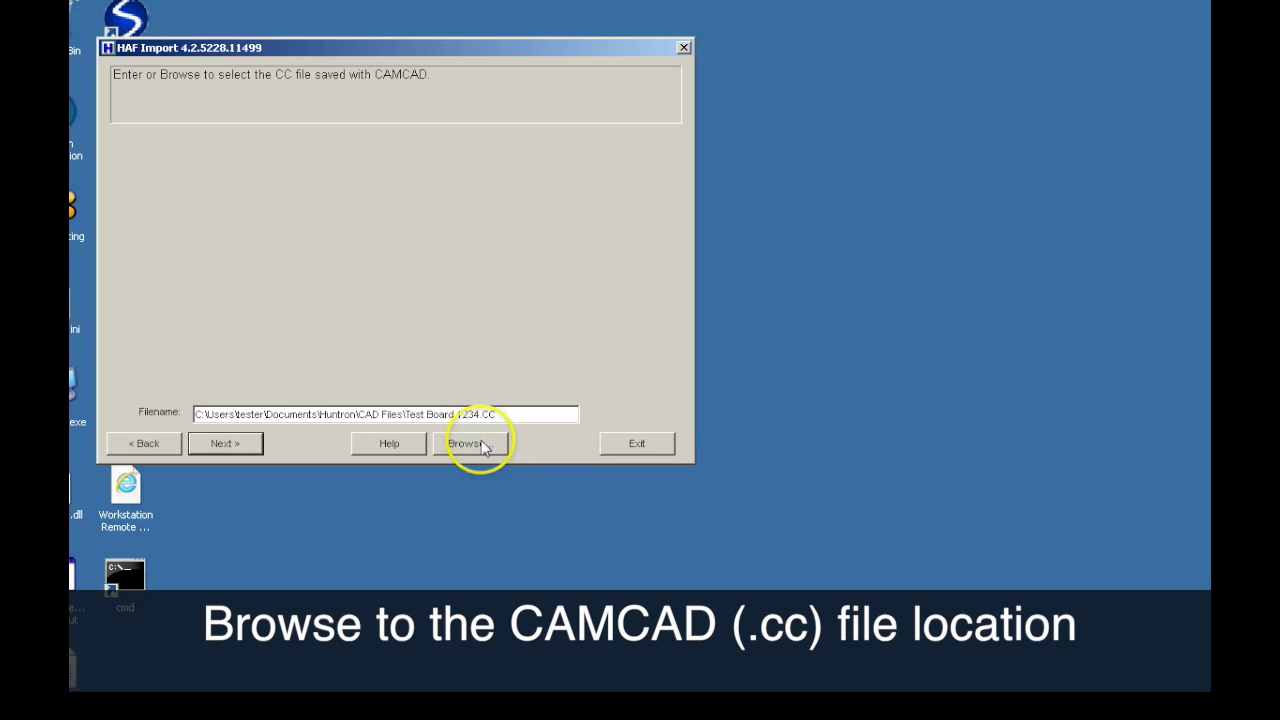
pyautogui.click(470, 443)
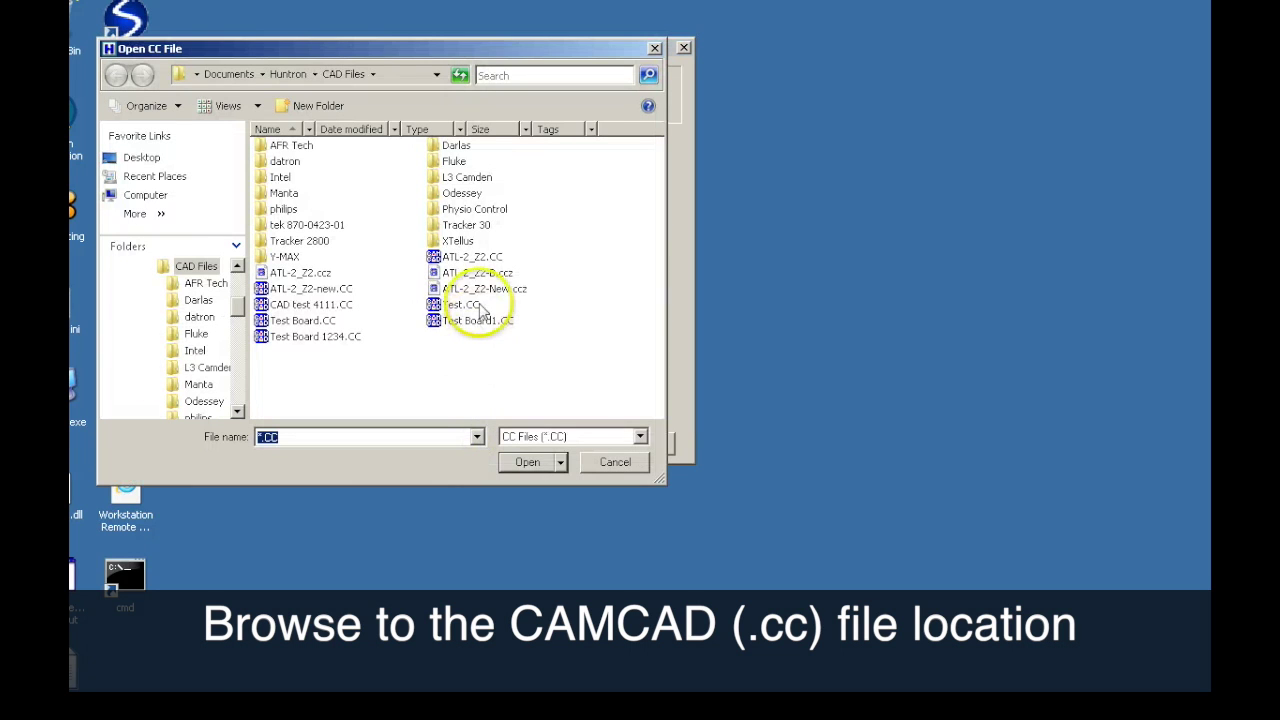
pyautogui.click(335, 338)
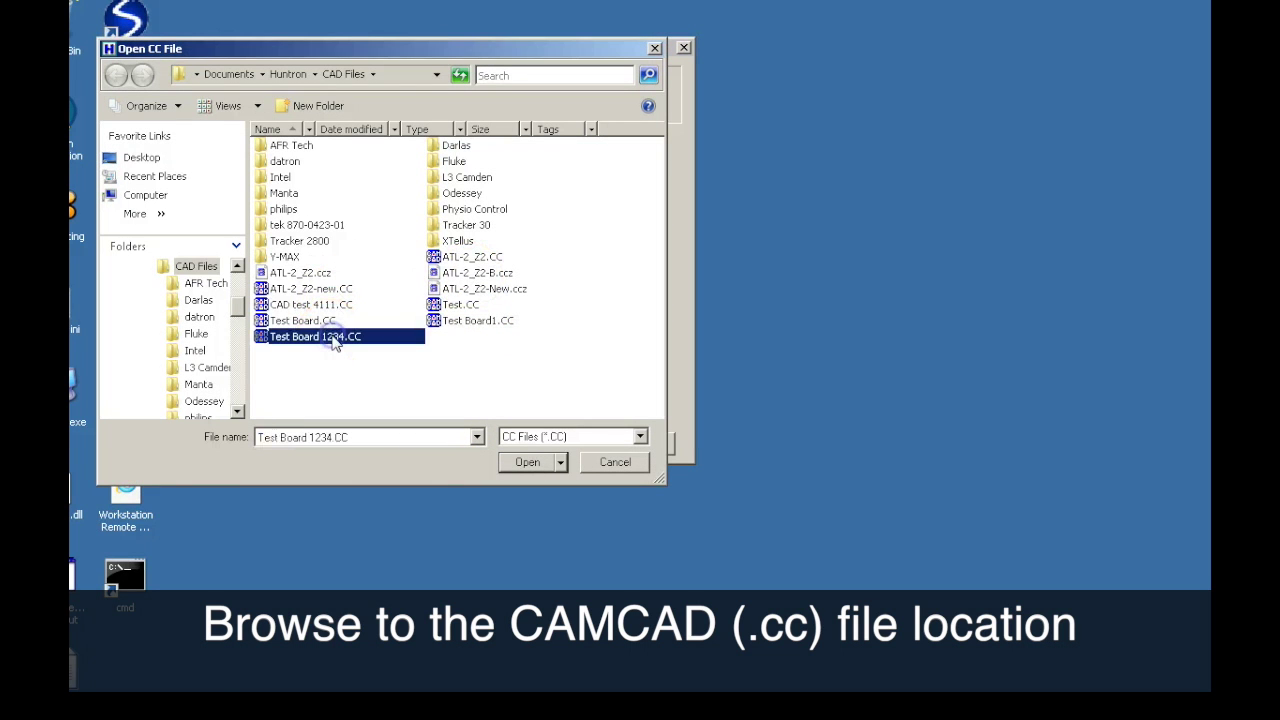
pyautogui.click(529, 464)
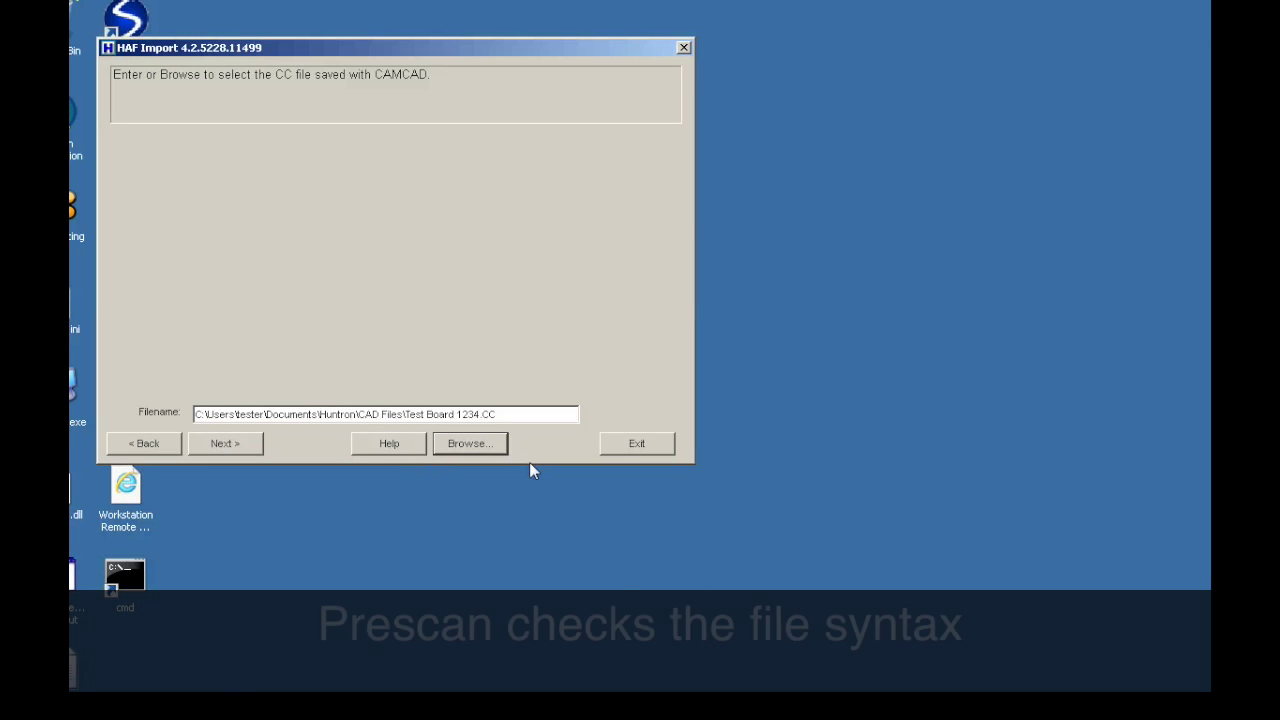
# Run the prescan check, skip two-headed prober options, keep Component testing, and accept Test Board.ASC.
pyautogui.click(225, 444)
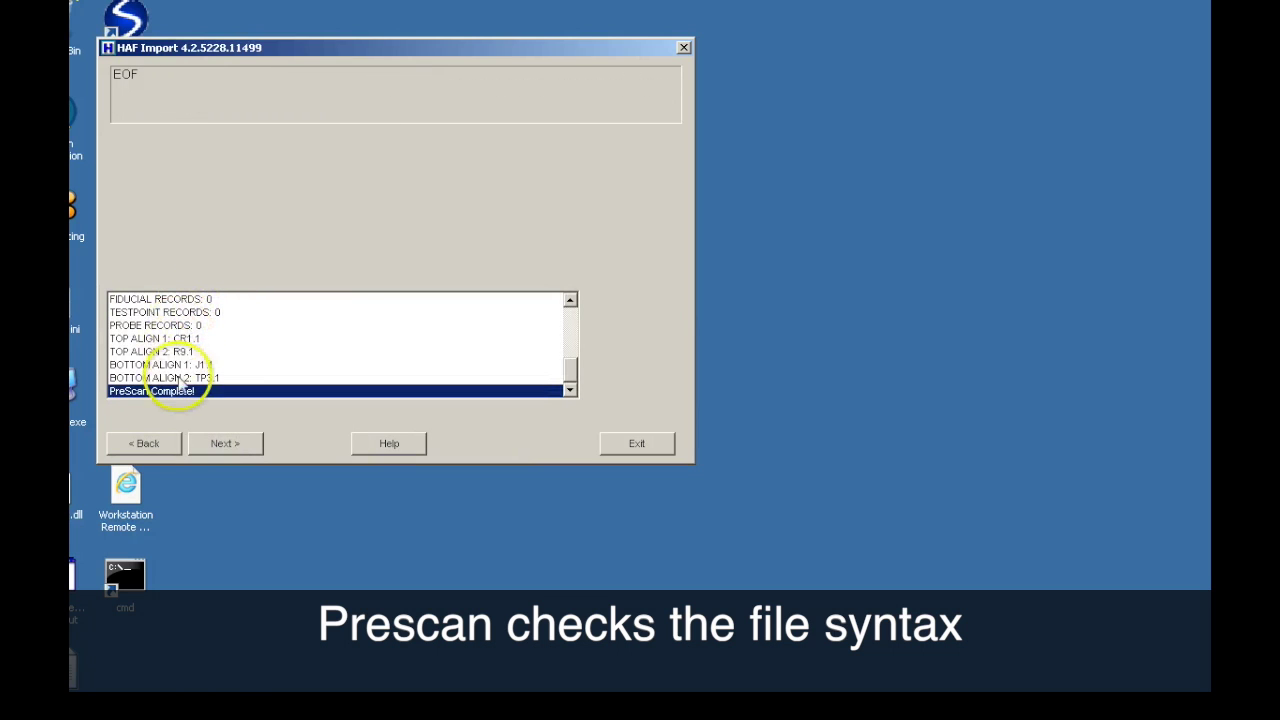
pyautogui.click(238, 448)
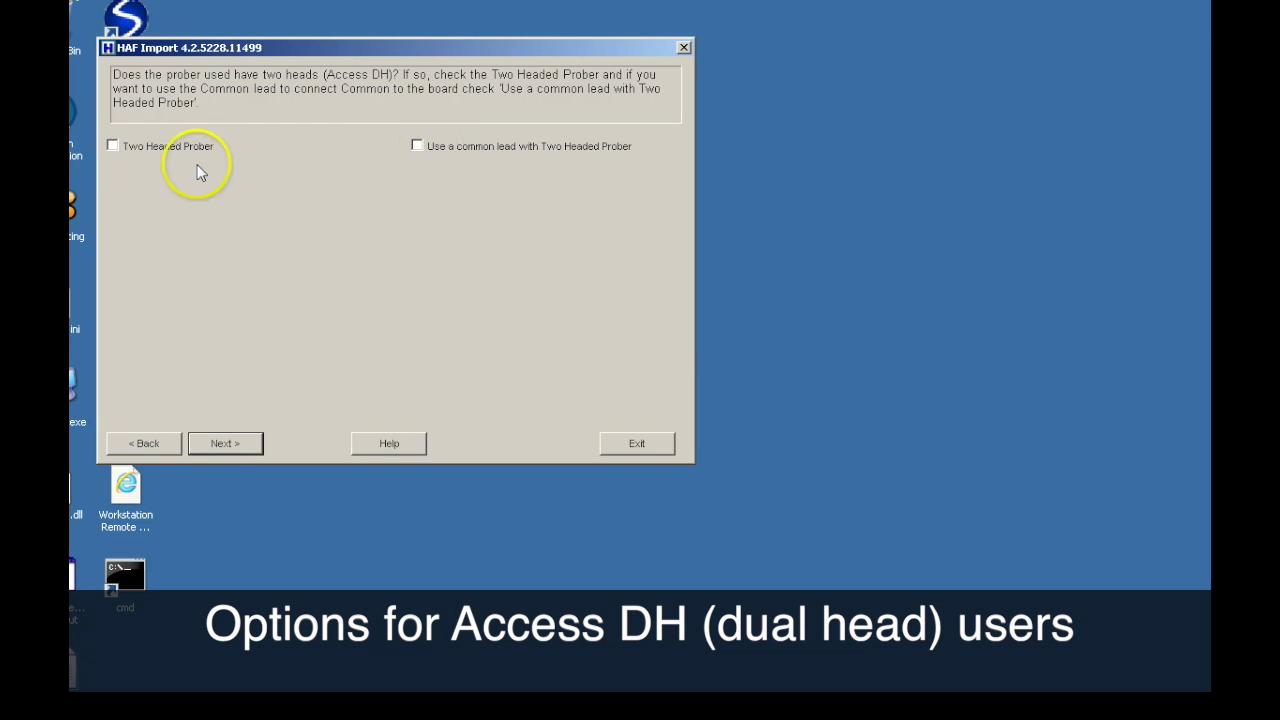
pyautogui.click(224, 444)
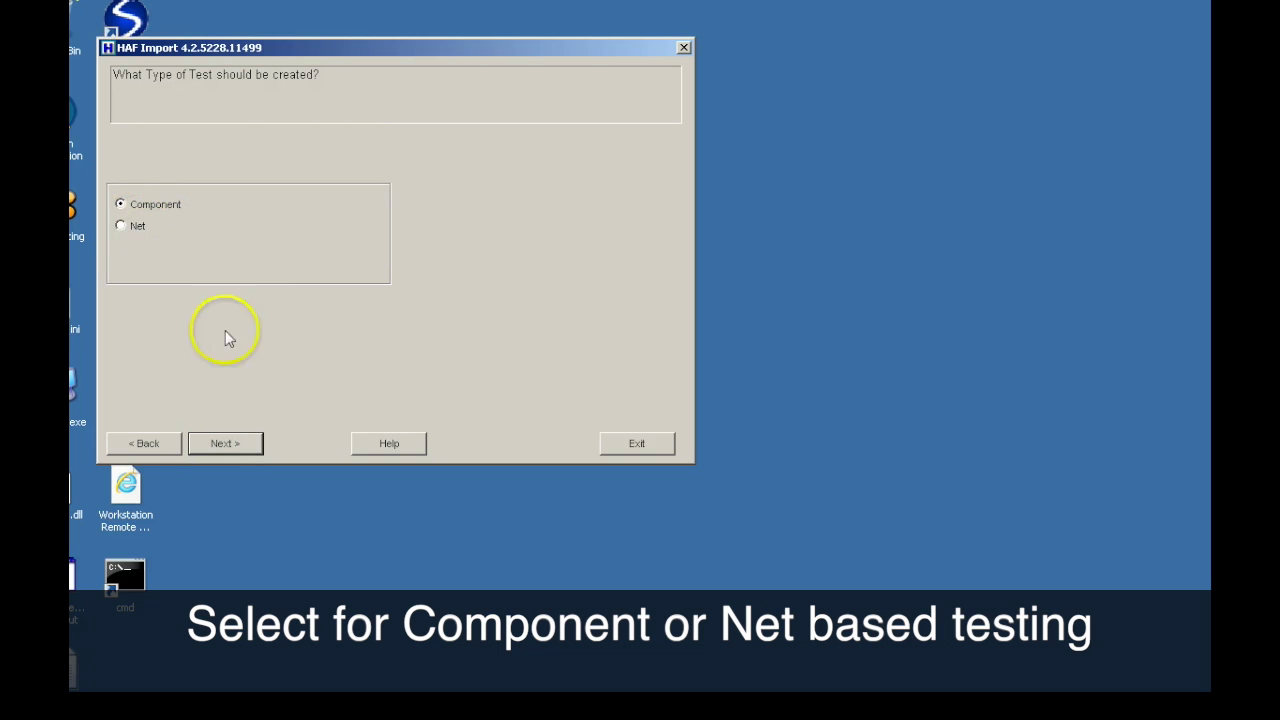
pyautogui.click(236, 446)
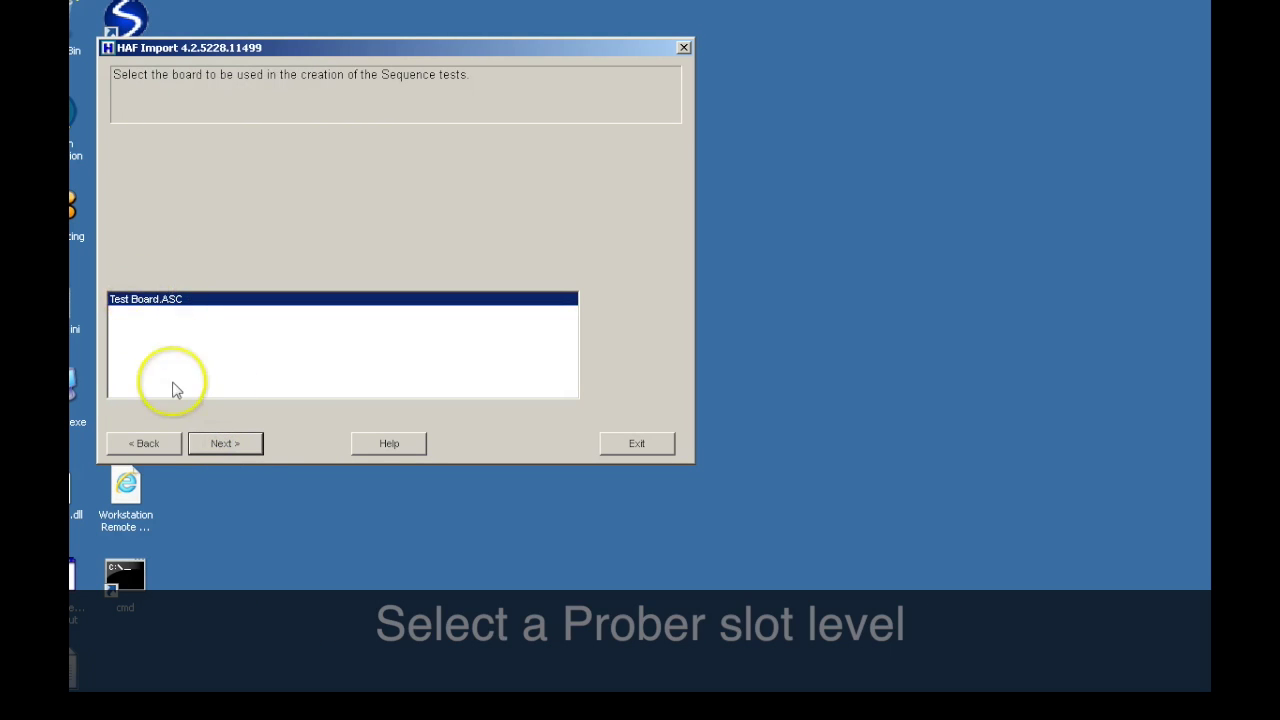
pyautogui.click(224, 446)
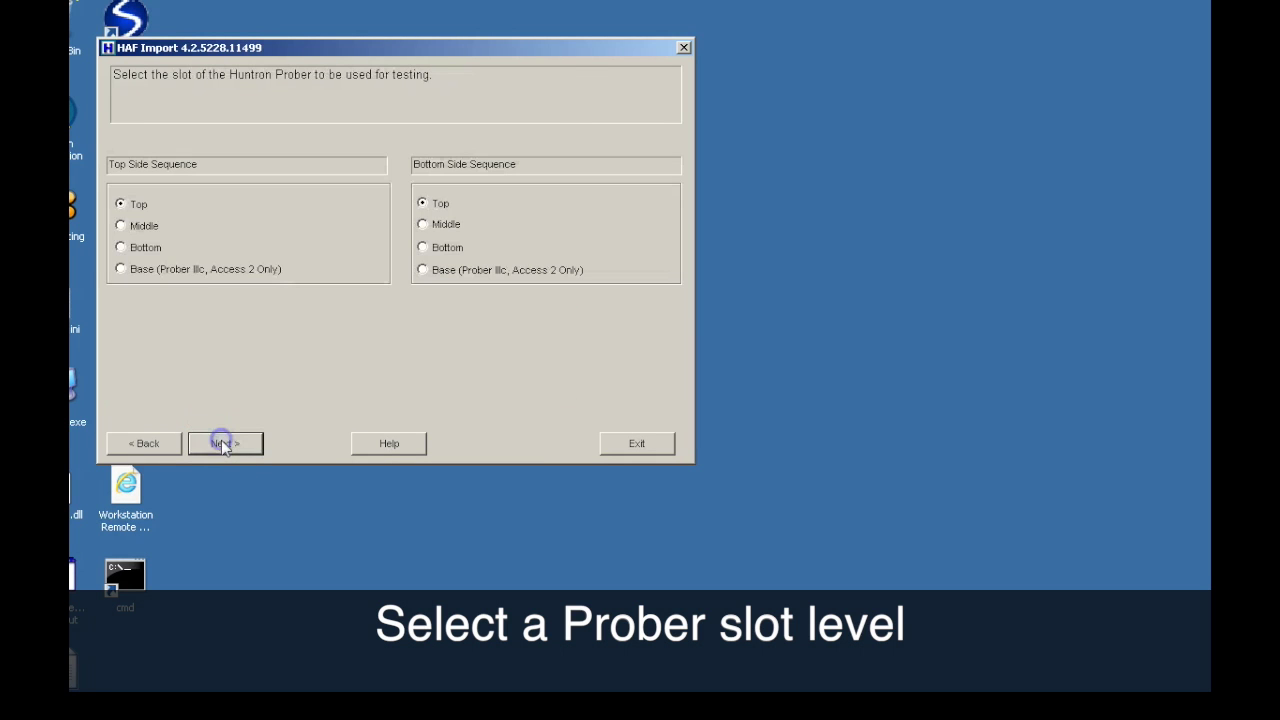
# Put both TOP and BOTTOM sequences in the Middle slot with Back and Right Walls spacers.
pyautogui.click(140, 226)
pyautogui.click(422, 224)
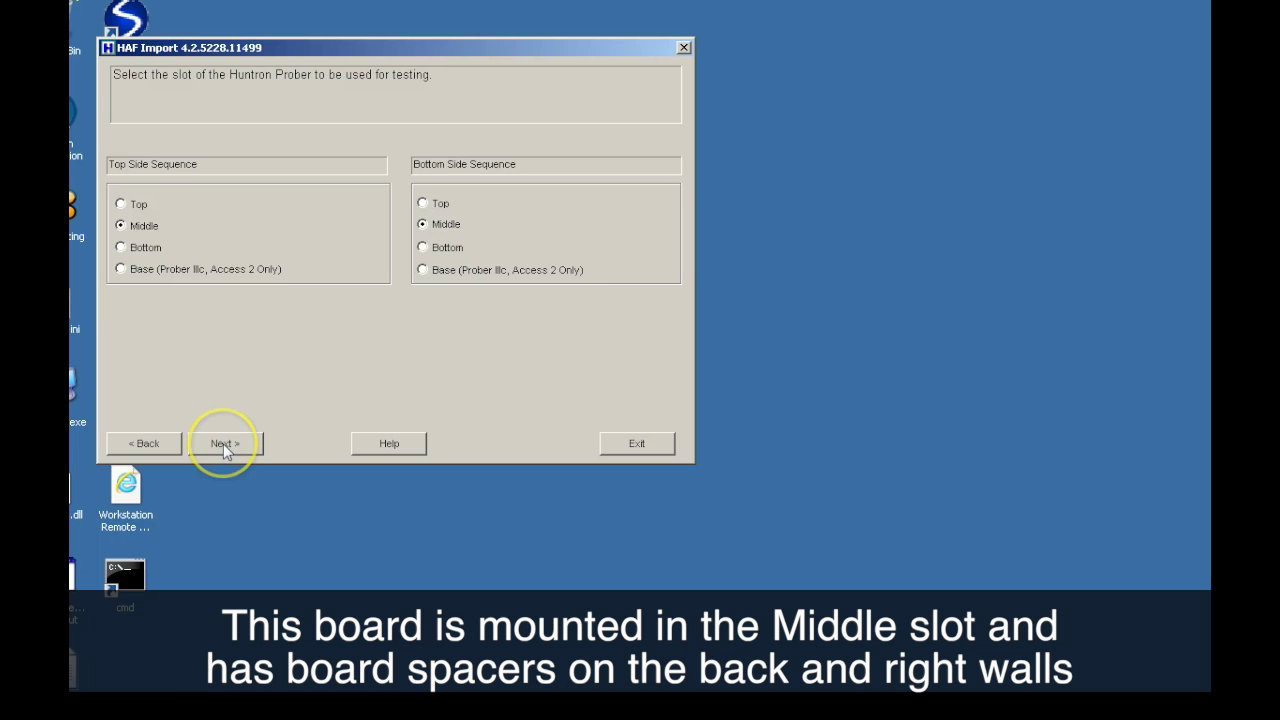
pyautogui.click(223, 443)
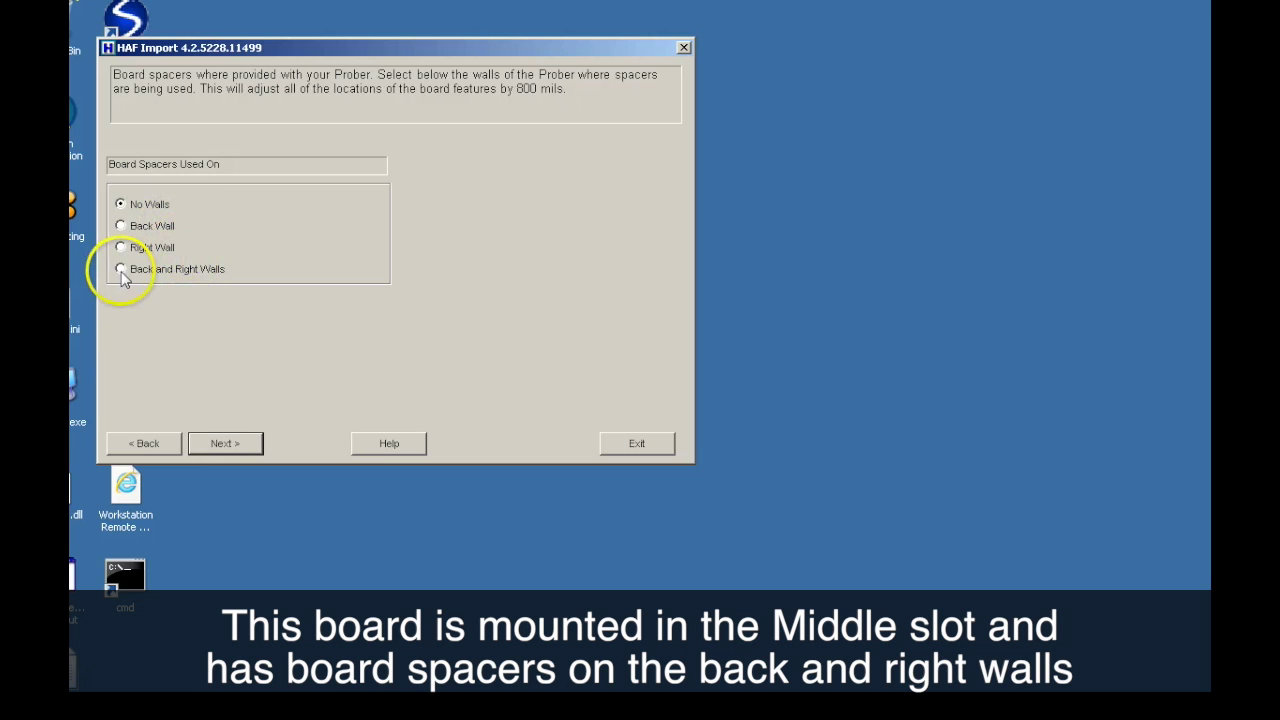
pyautogui.click(227, 443)
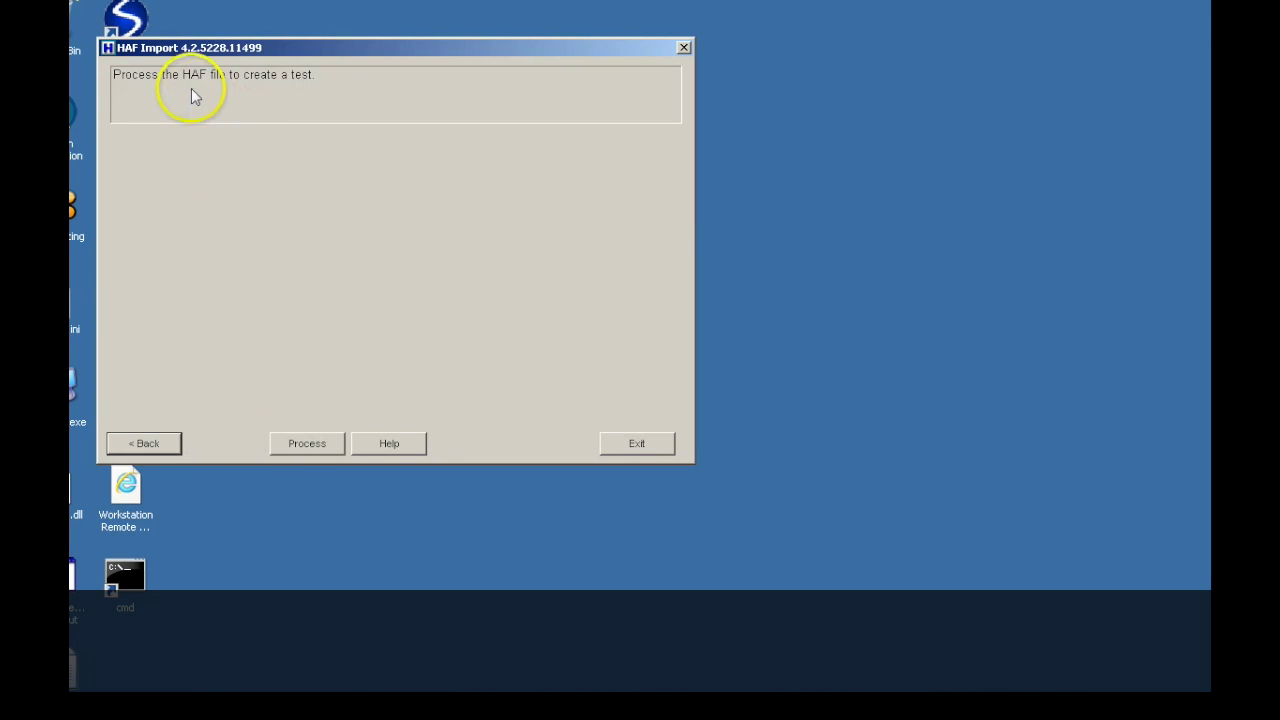
# Process the HAF file into TOP and BOTTOM sequences, then exit HAF Import to Workstation.
pyautogui.click(314, 443)
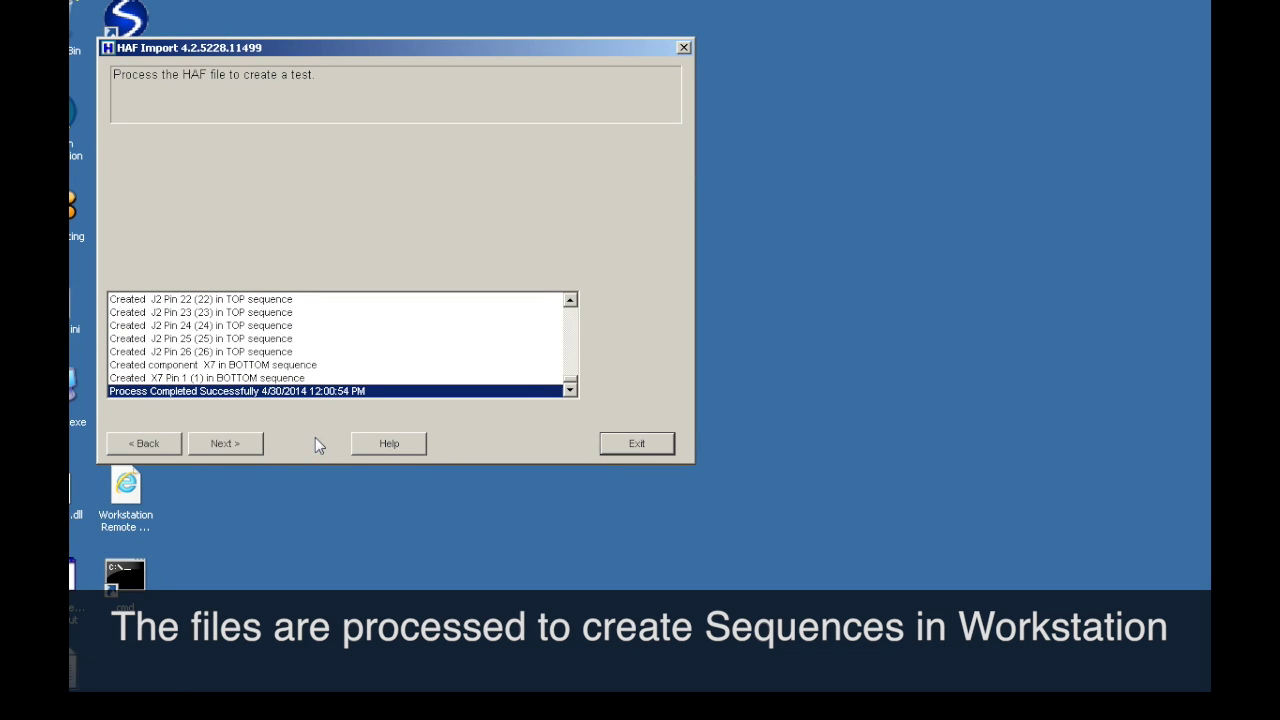
pyautogui.click(224, 442)
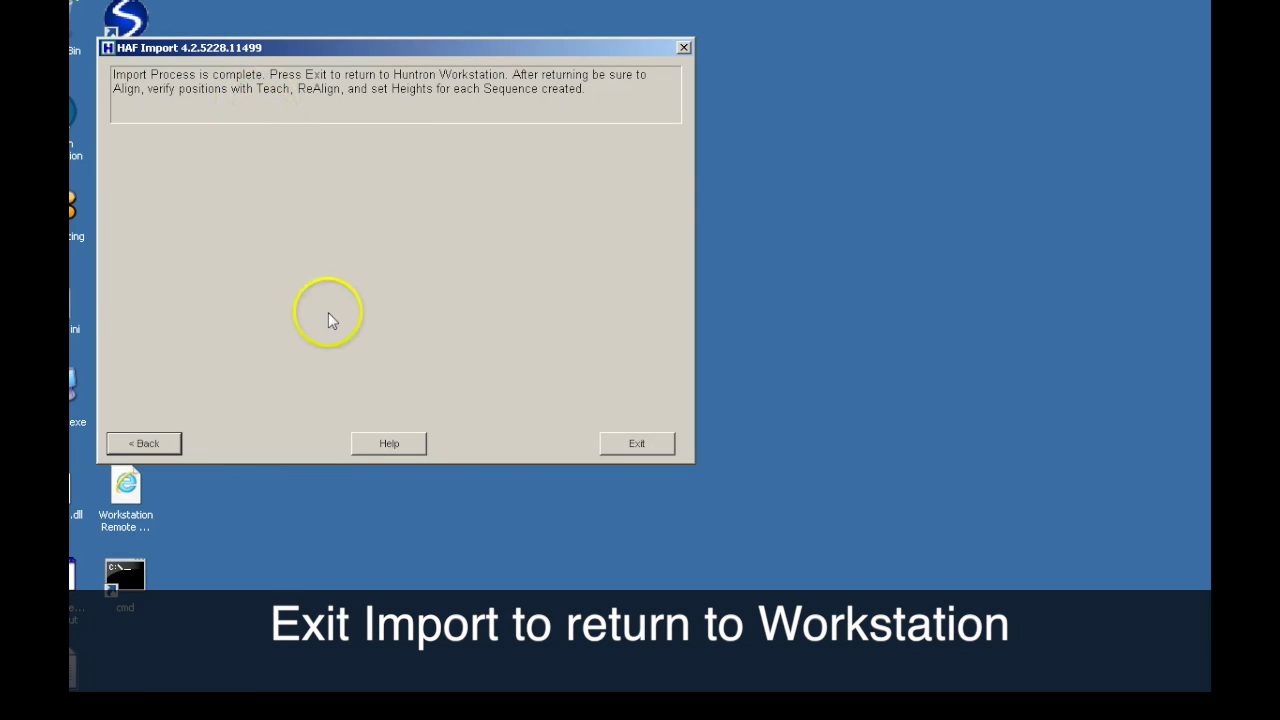
pyautogui.click(636, 444)
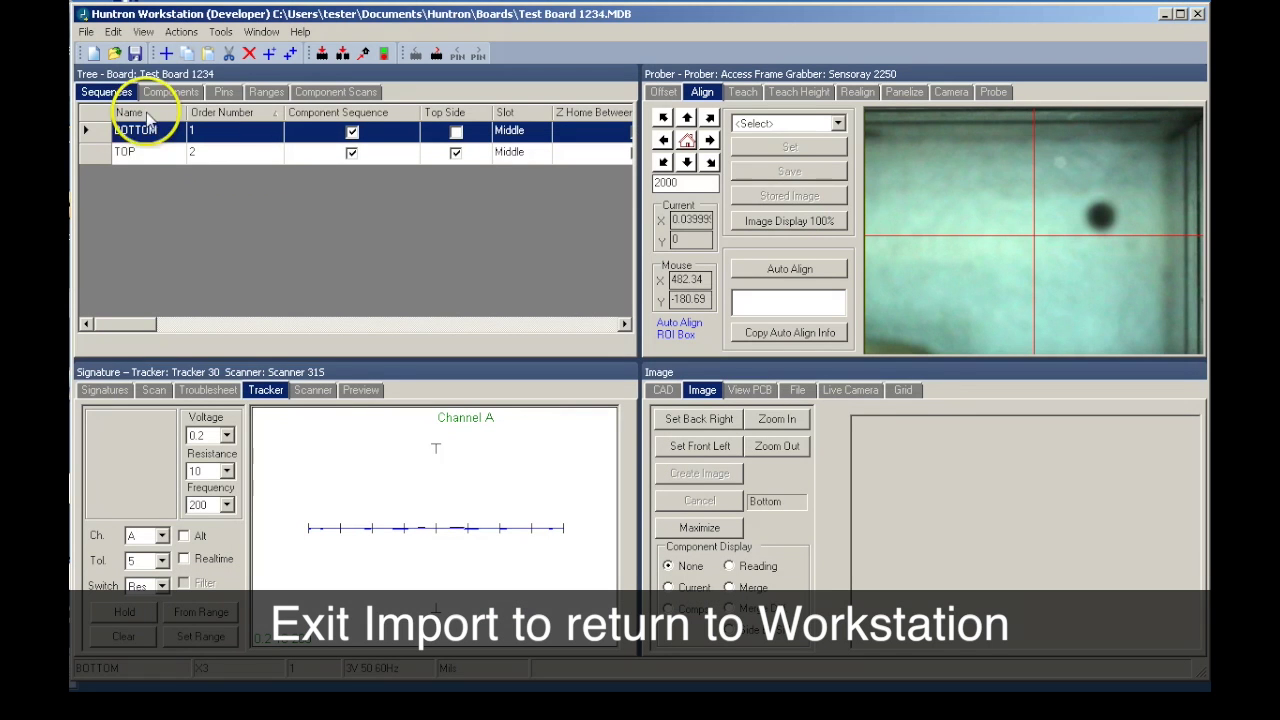
# Select the TOP sequence, show its CAD layout and PCB test points, and open the Align list.
pyautogui.click(99, 158)
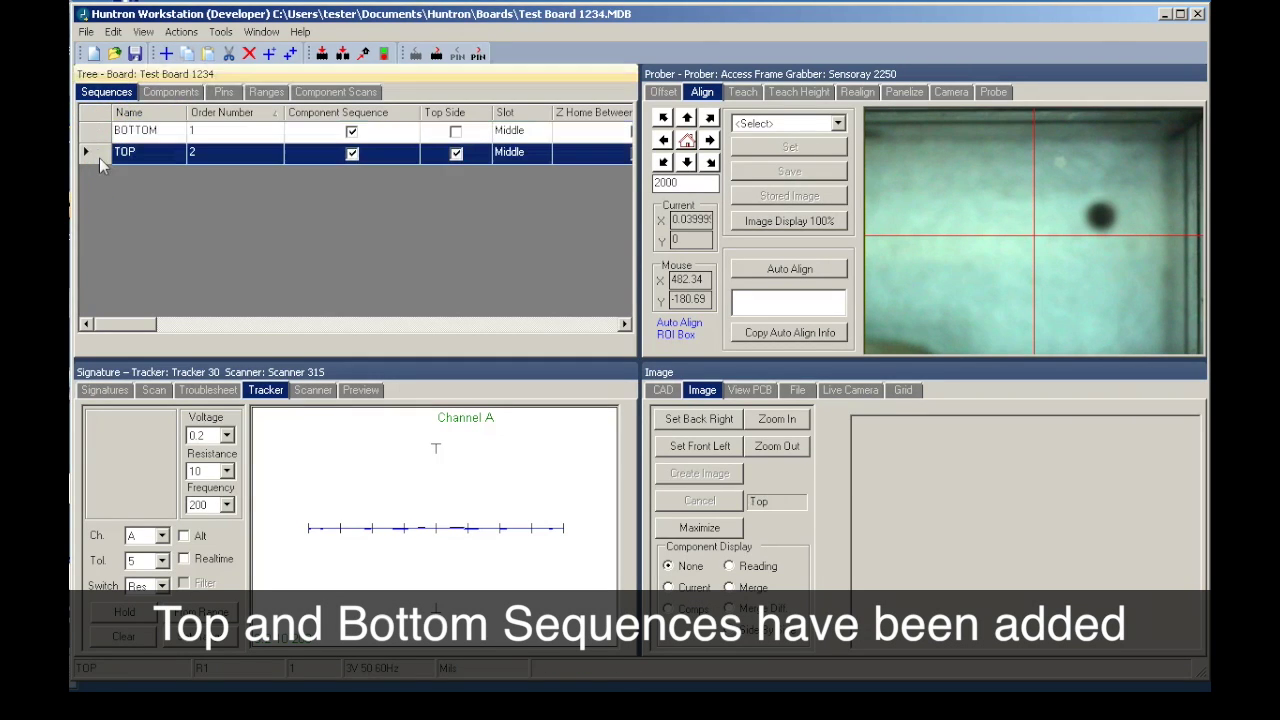
pyautogui.click(377, 275)
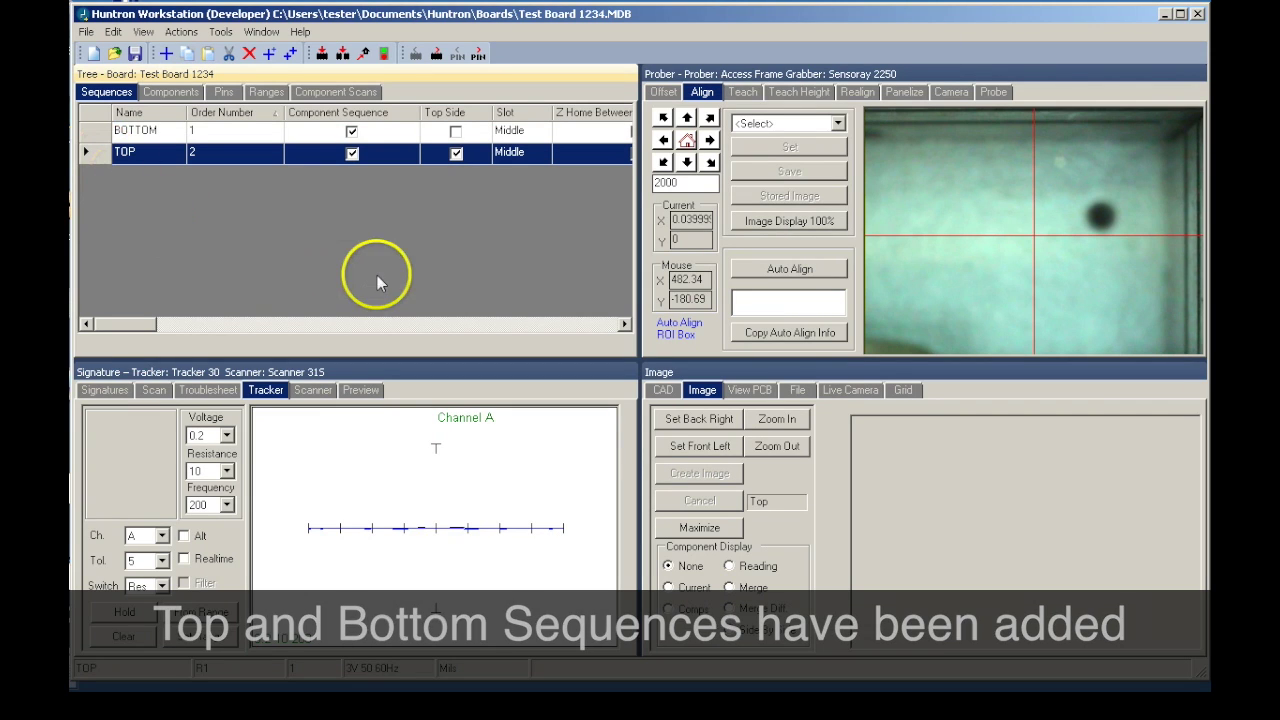
pyautogui.click(662, 390)
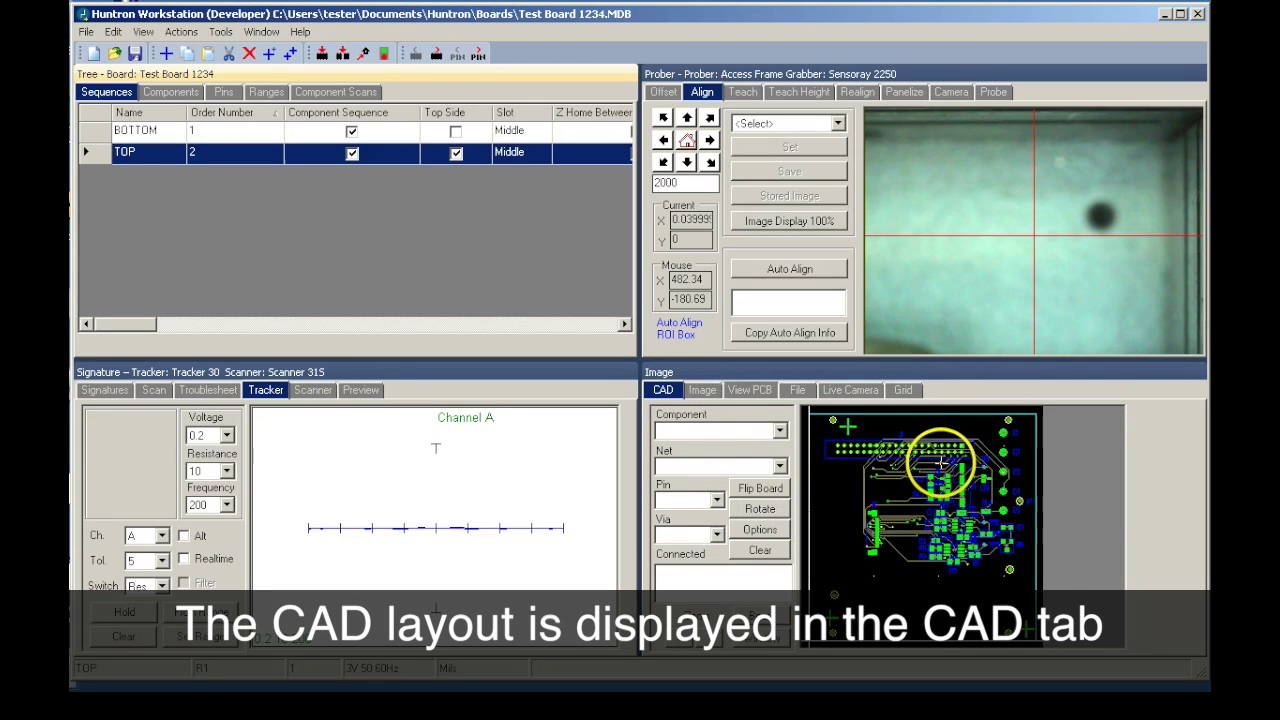
pyautogui.click(748, 390)
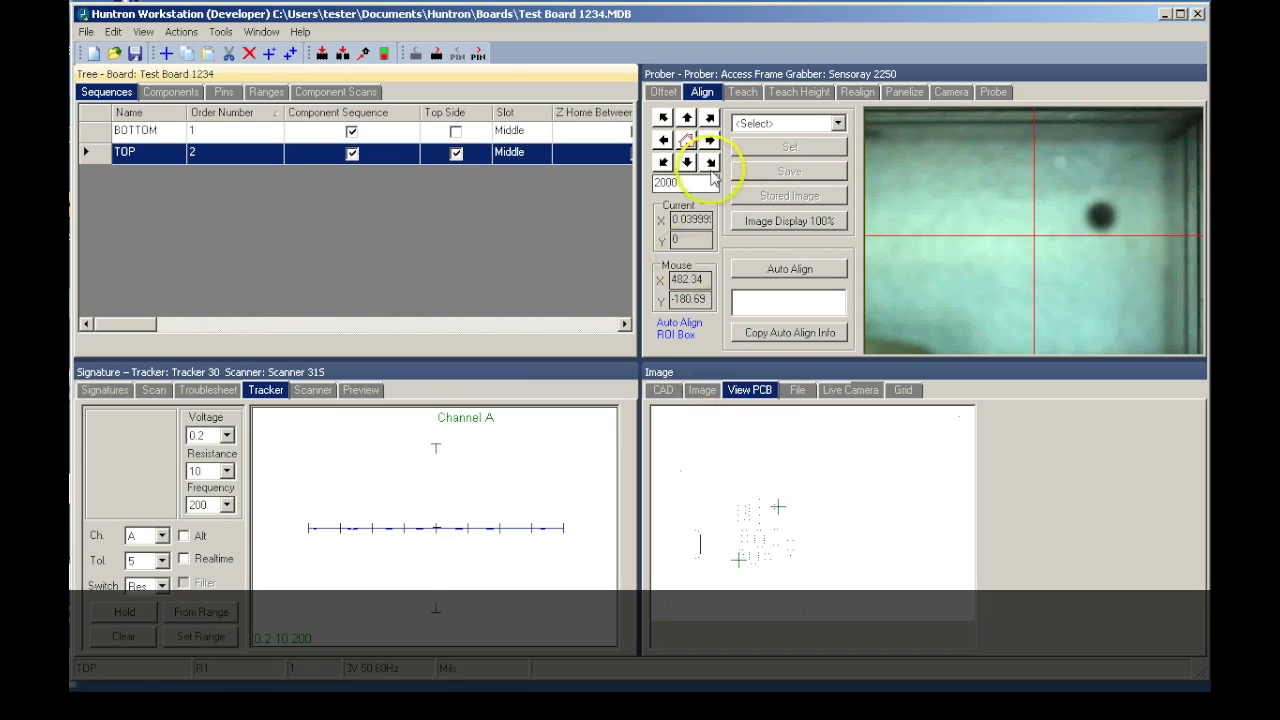
pyautogui.click(838, 123)
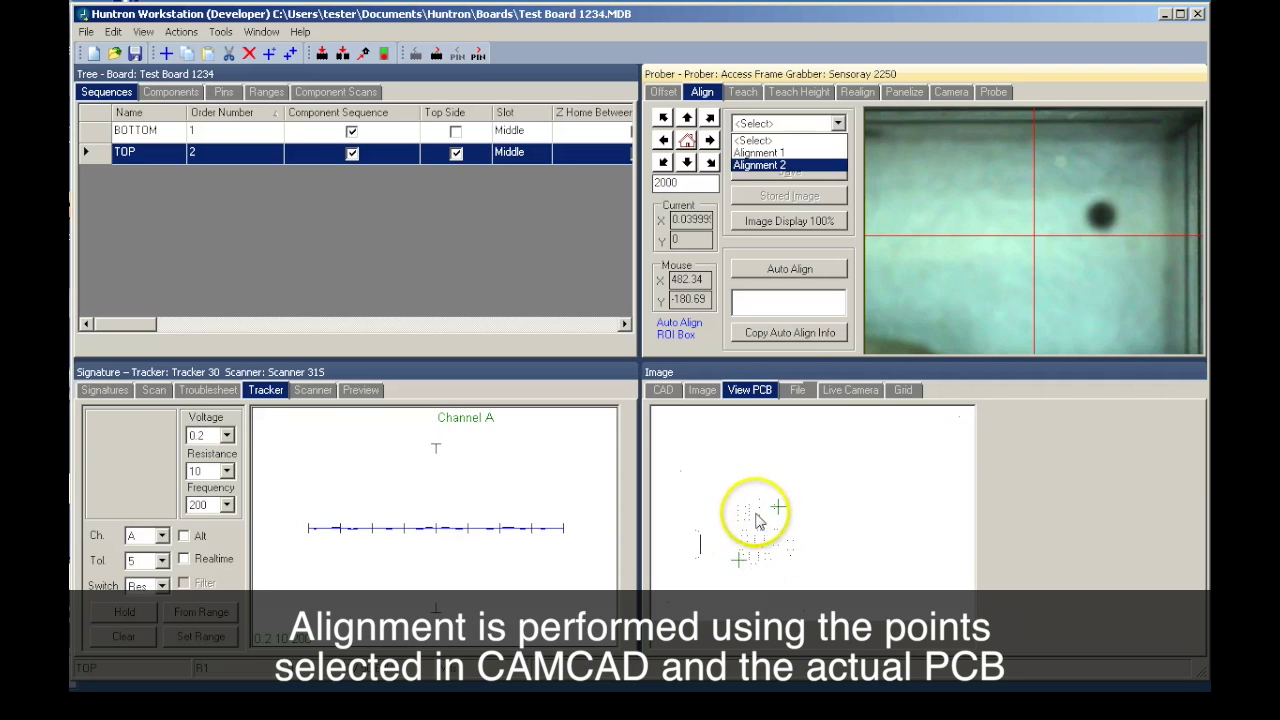
# Confirm the board is inserted top side up and set Alignment 1 centred on CR1.
pyautogui.click(789, 154)
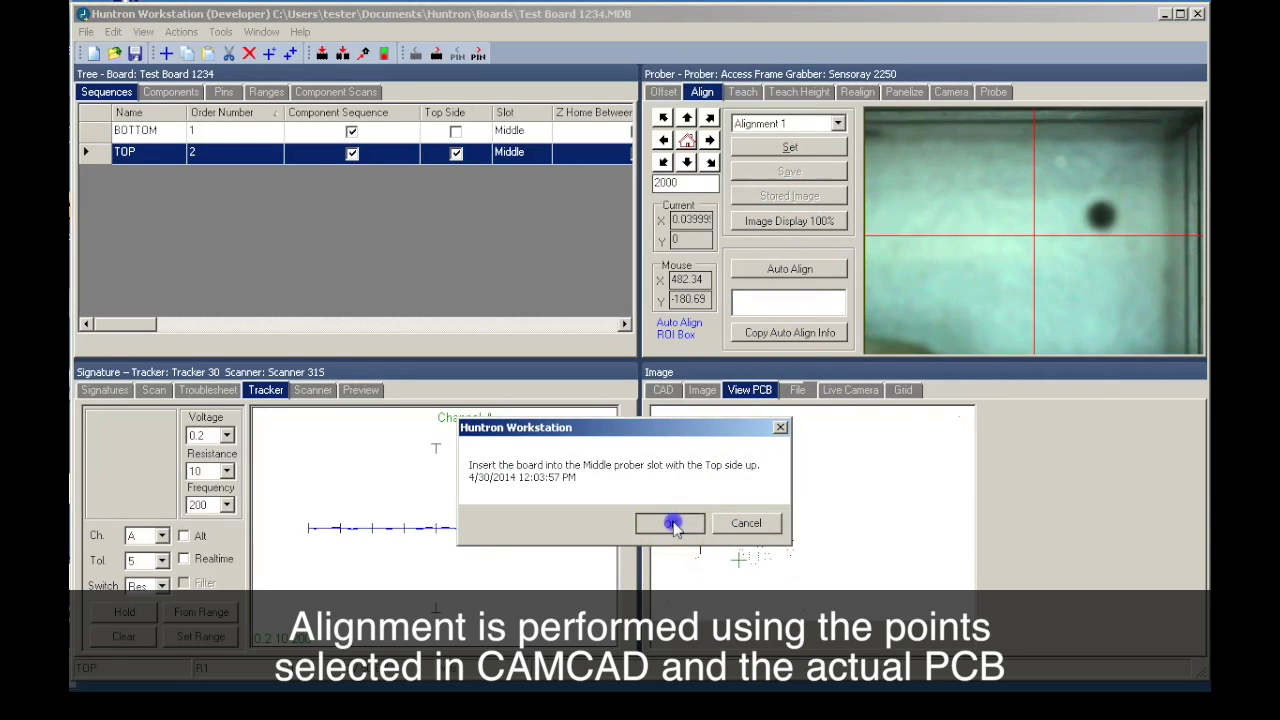
pyautogui.click(670, 523)
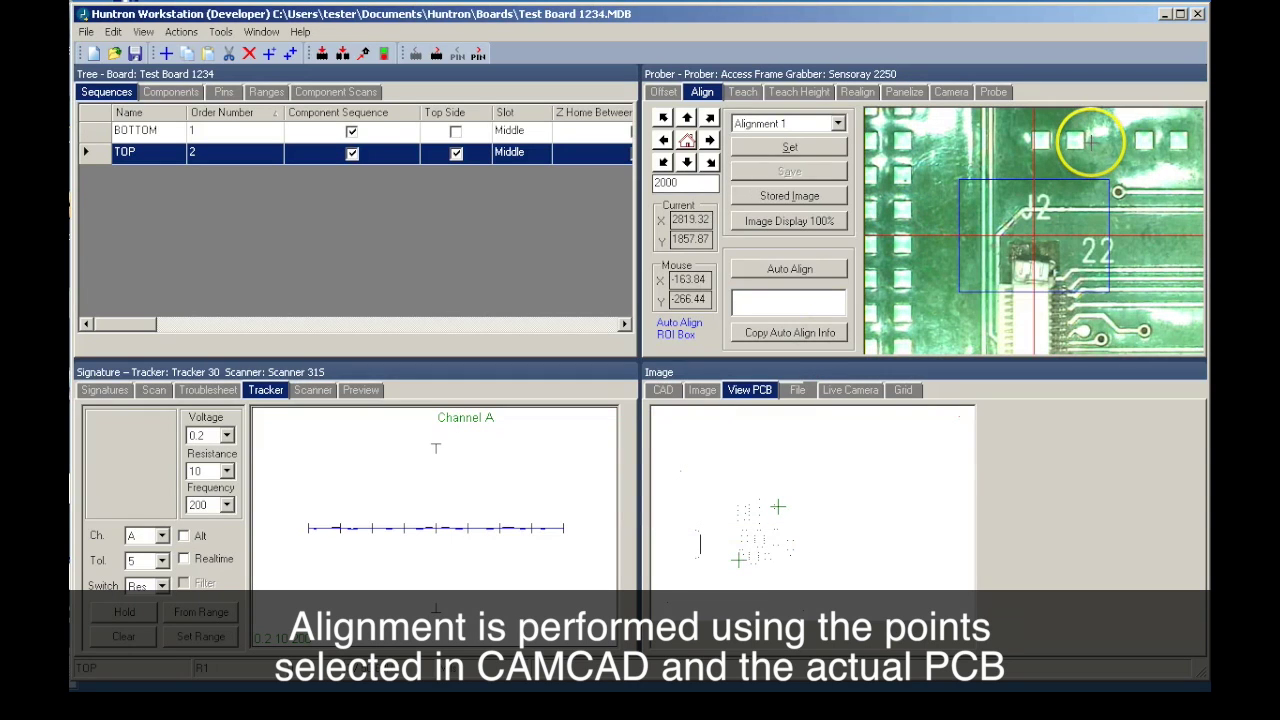
pyautogui.click(1196, 156)
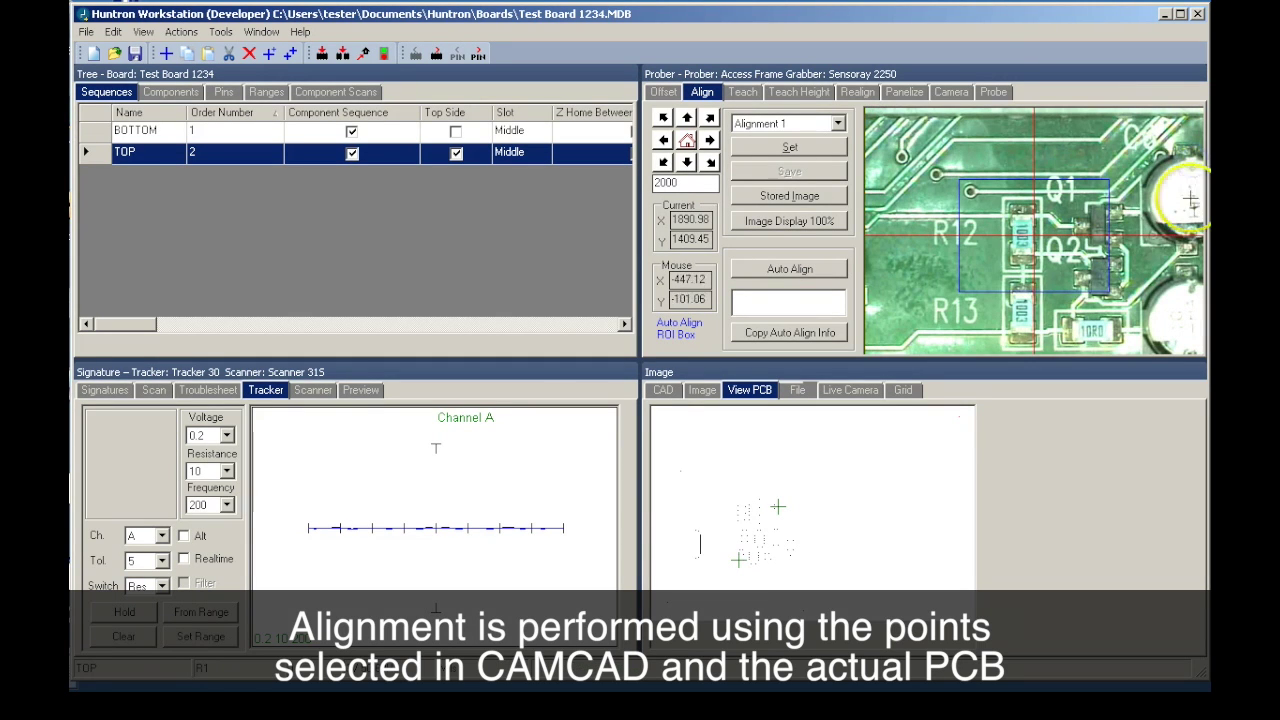
pyautogui.click(1176, 229)
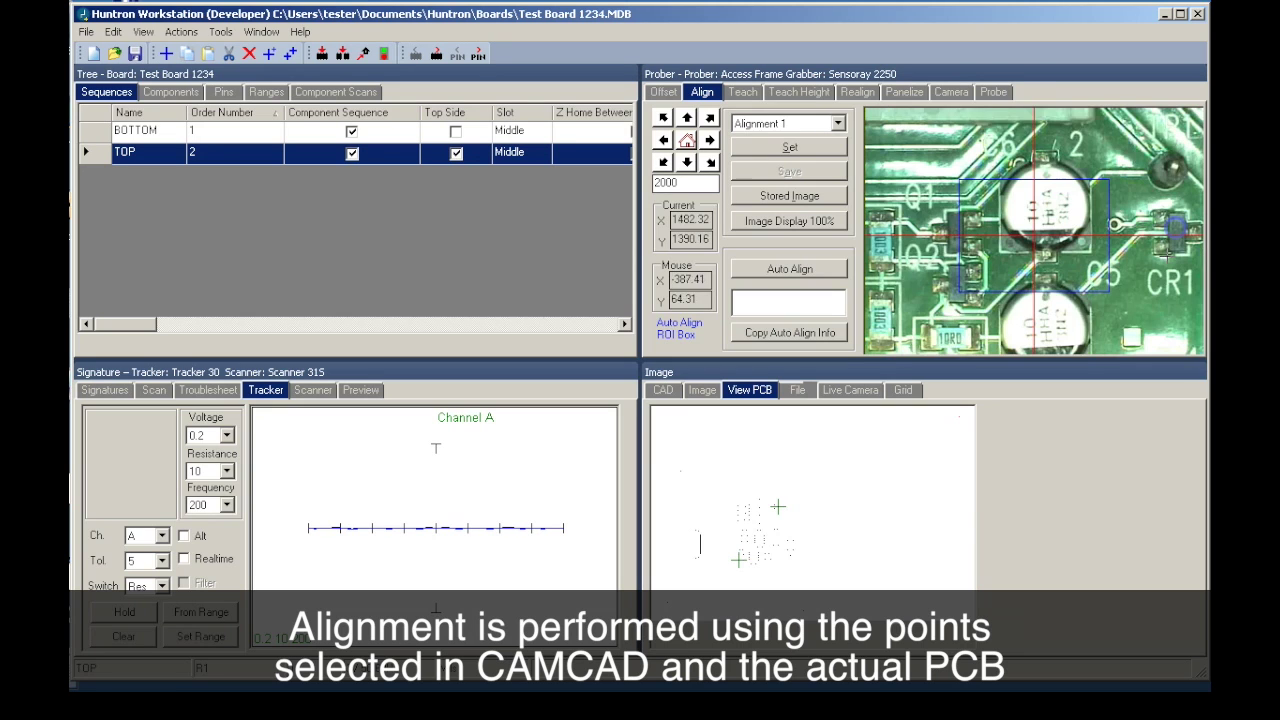
pyautogui.doubleClick(945, 73)
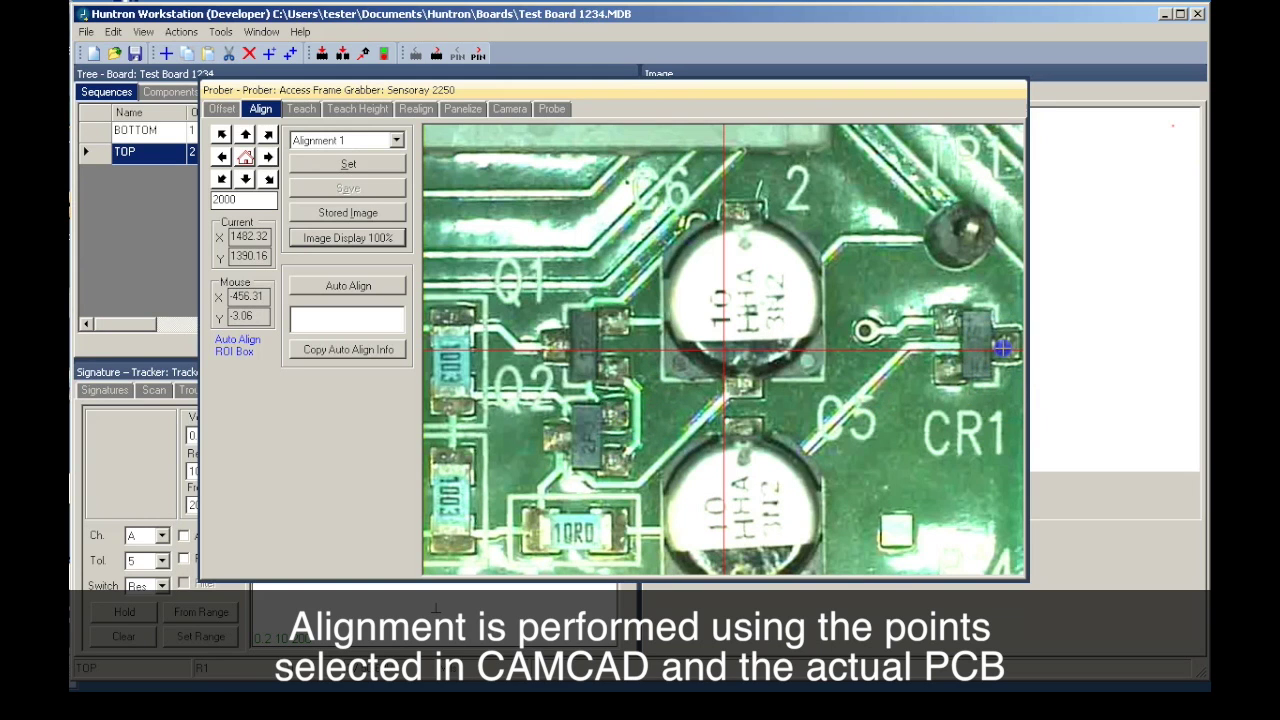
pyautogui.click(1002, 347)
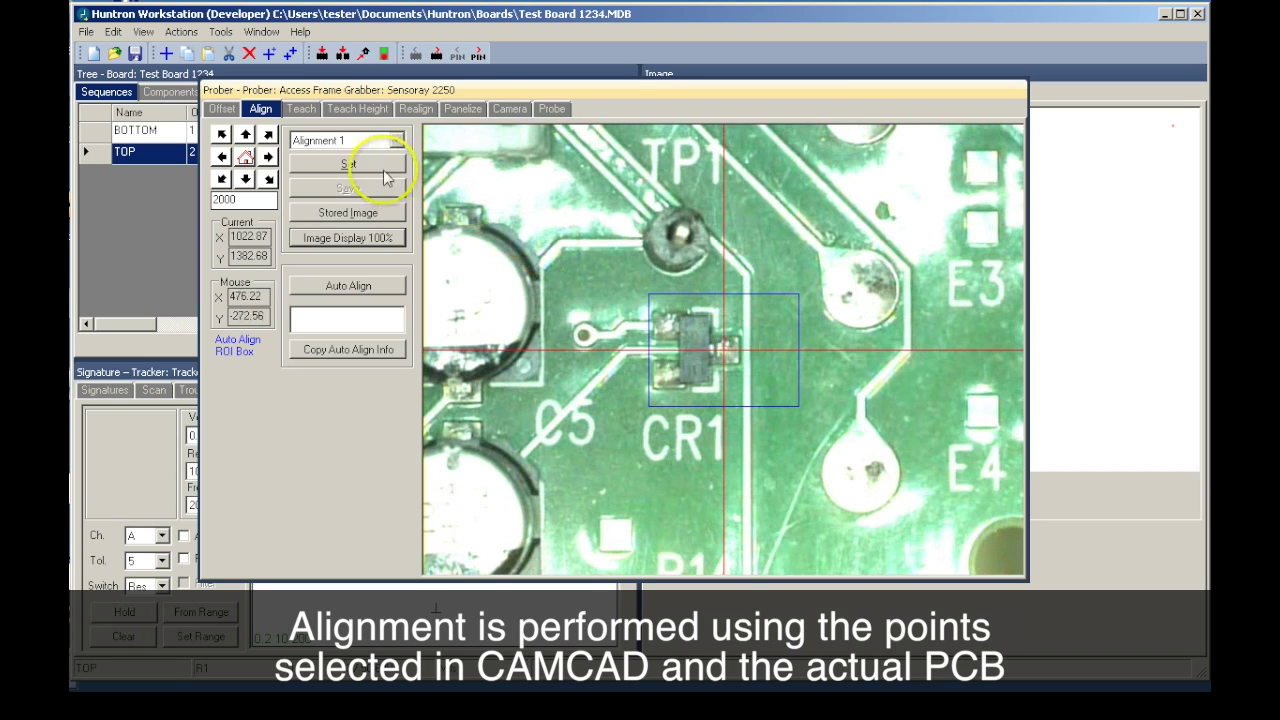
pyautogui.click(348, 164)
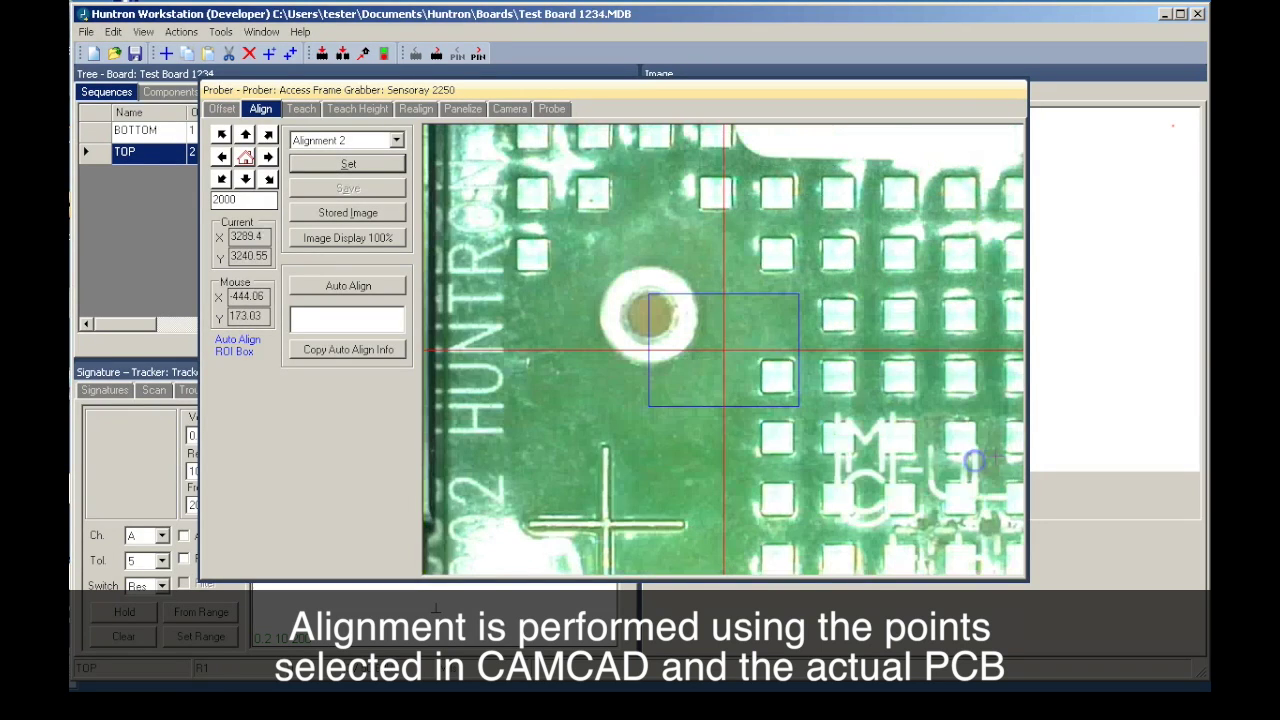
# Set Alignment 2 on R9's pad near R10 so the prober reports Aligned.
pyautogui.click(963, 494)
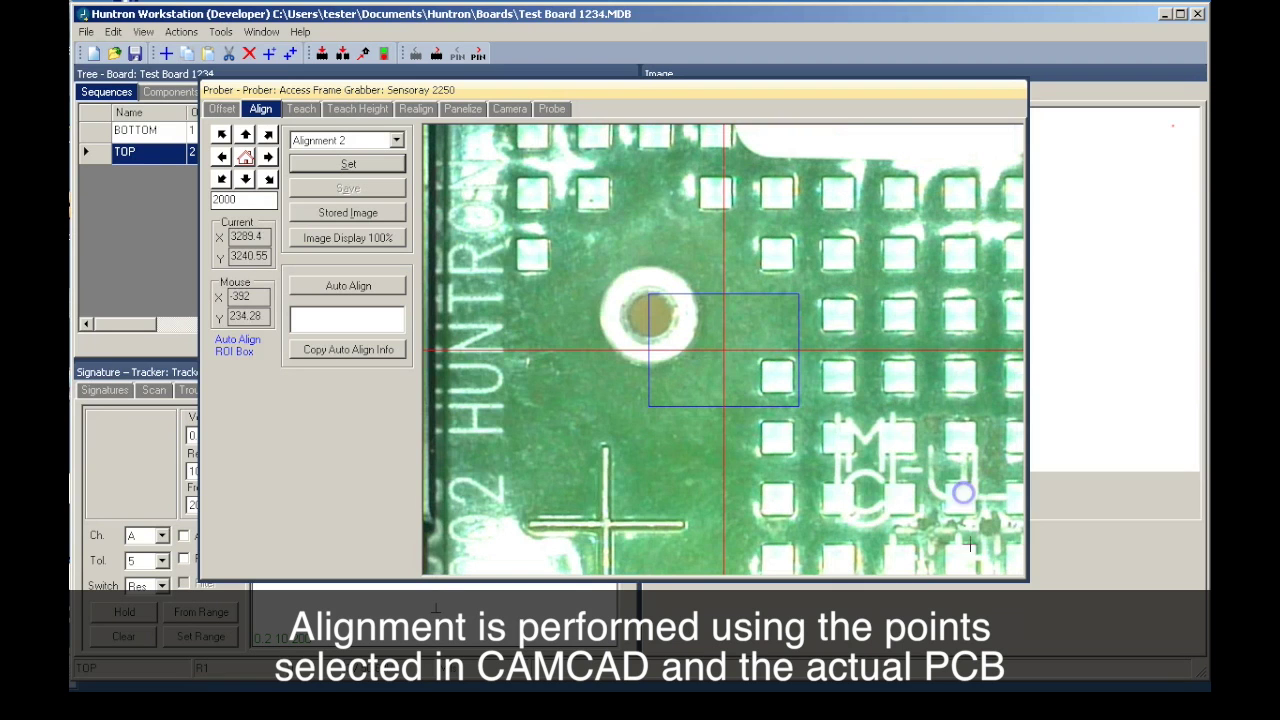
pyautogui.click(966, 240)
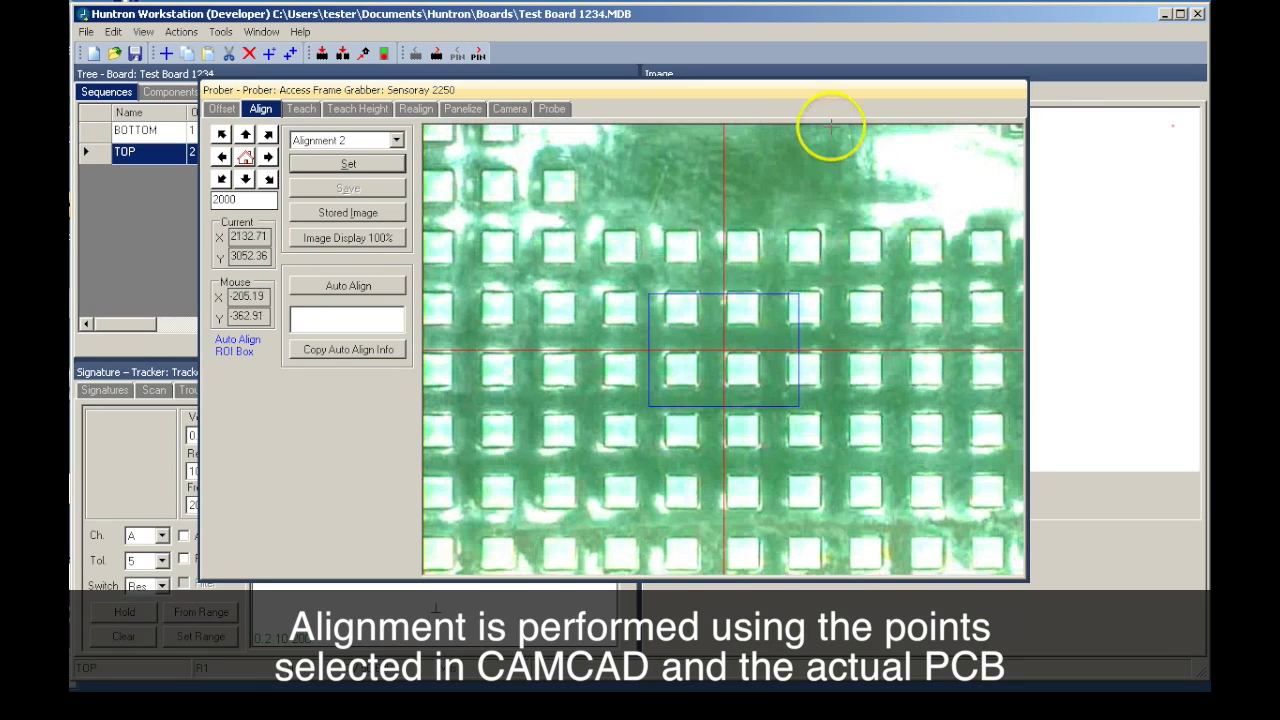
pyautogui.click(885, 141)
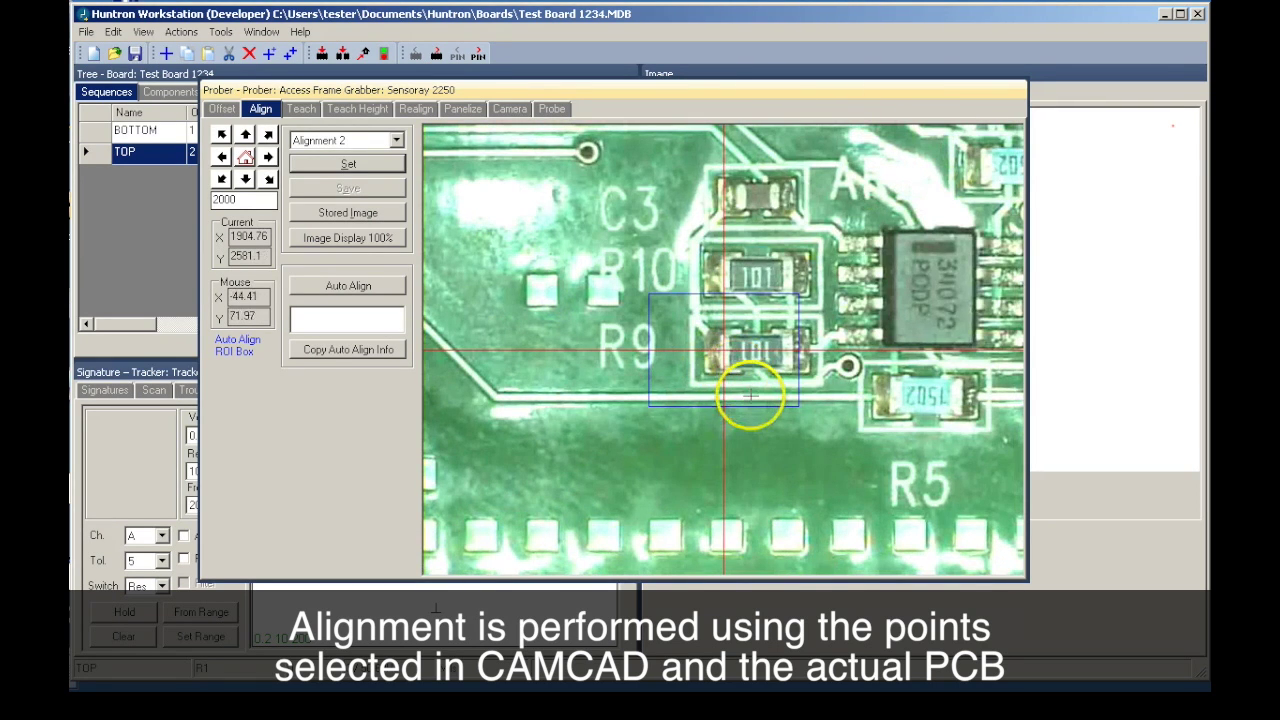
pyautogui.click(348, 164)
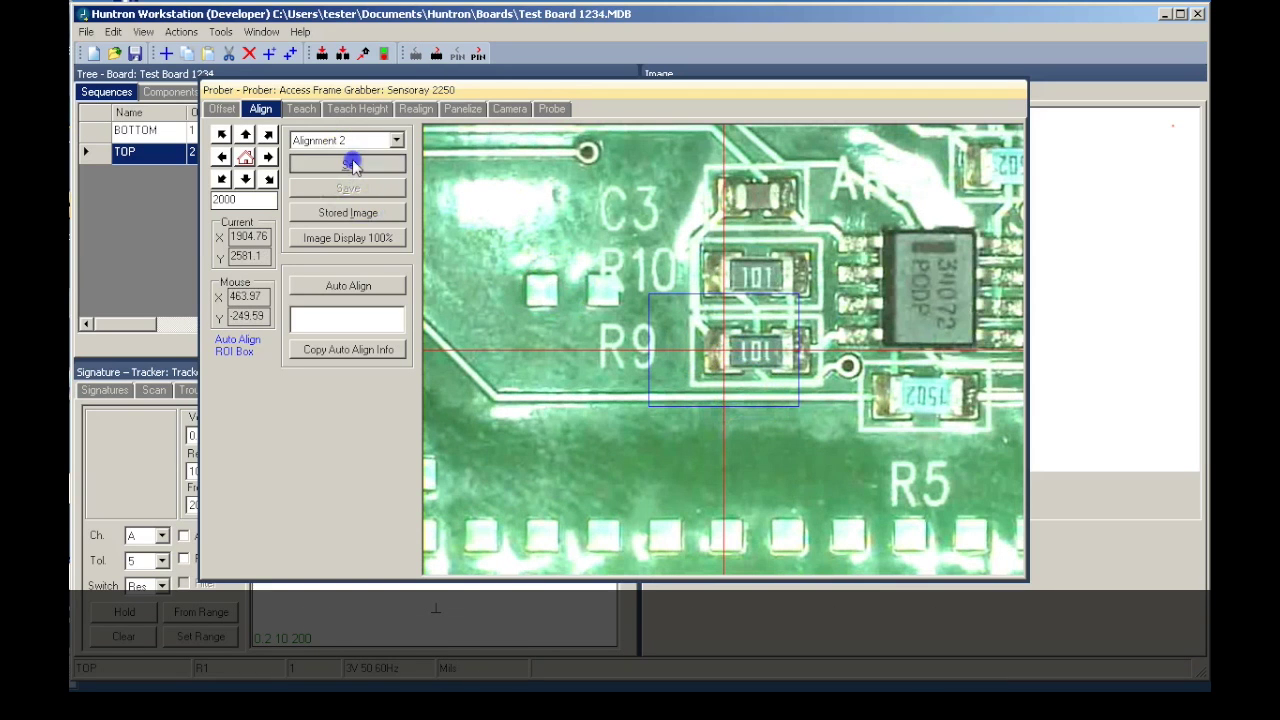
# In Teach mode, step the camera through pin 1 positions of R2 and R3 until reaching R4.
pyautogui.click(302, 110)
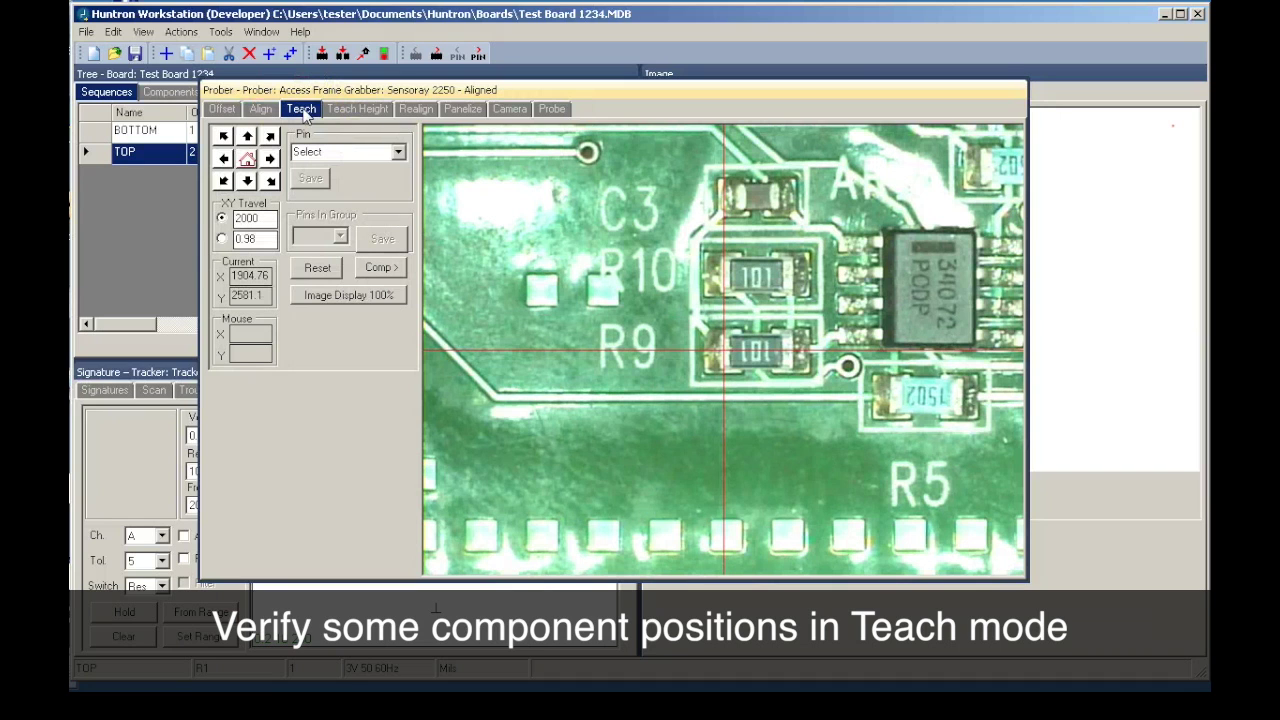
pyautogui.click(388, 155)
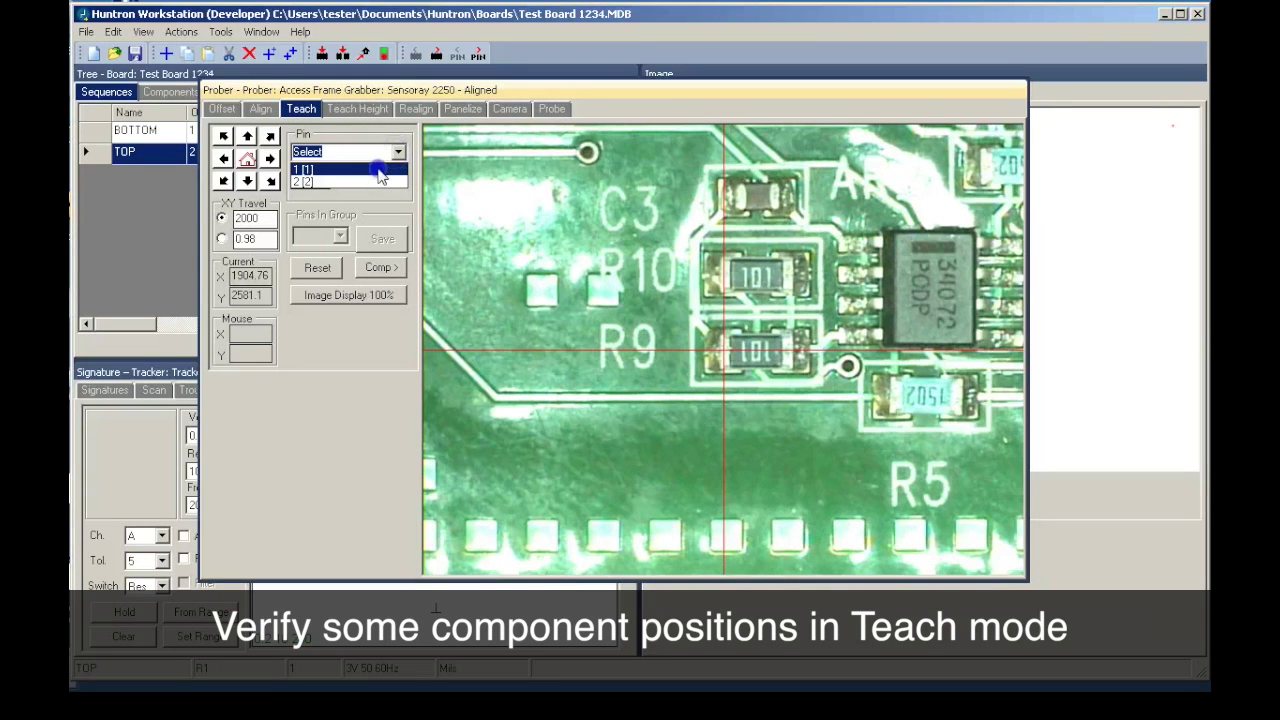
pyautogui.click(380, 172)
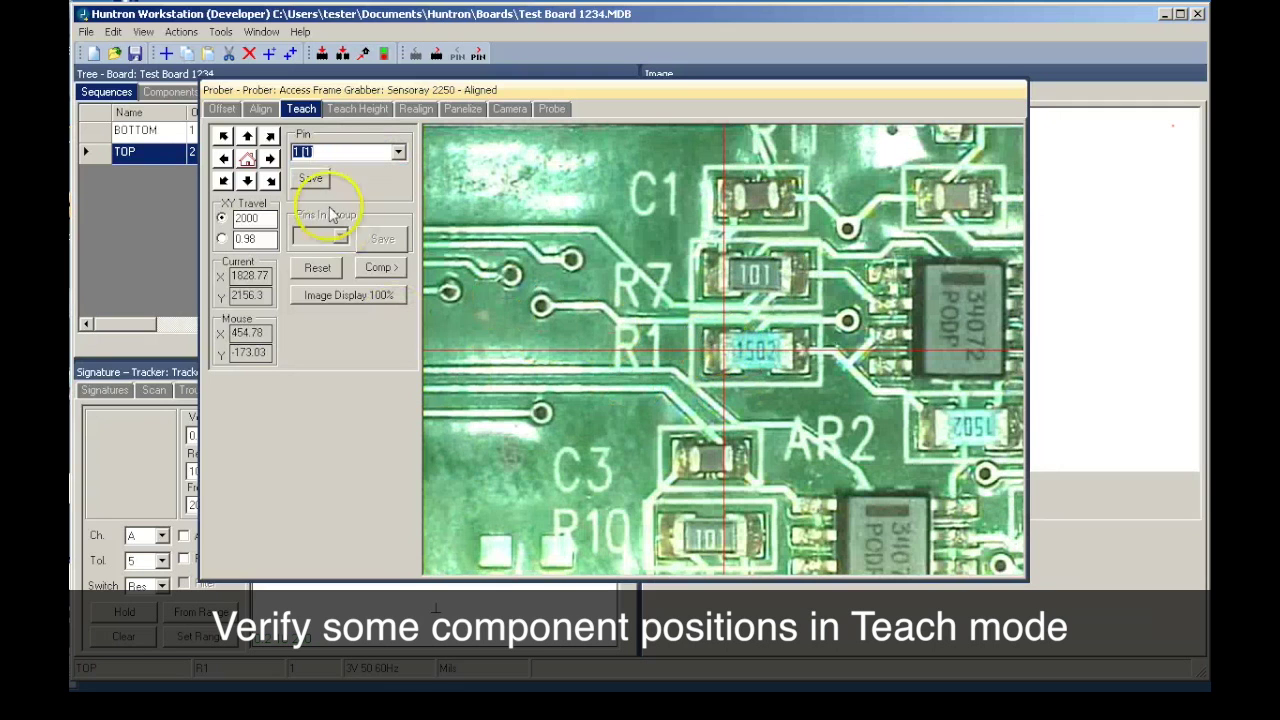
pyautogui.click(382, 272)
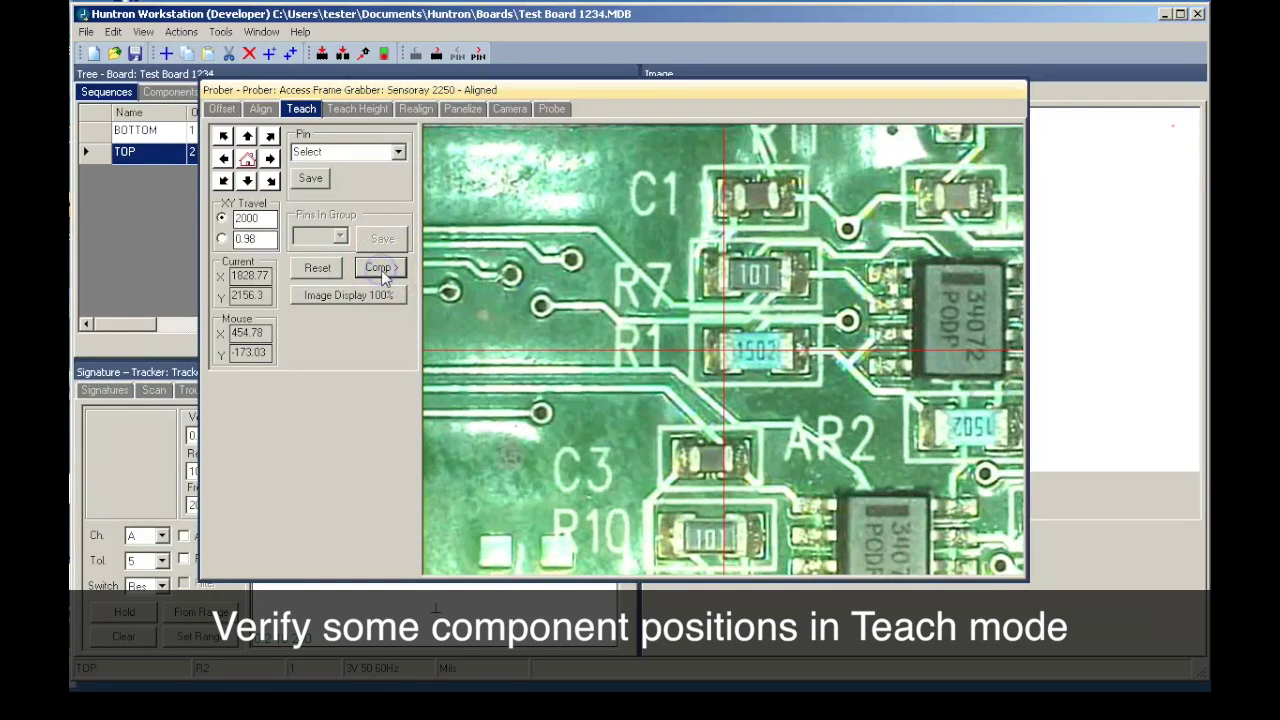
pyautogui.click(398, 153)
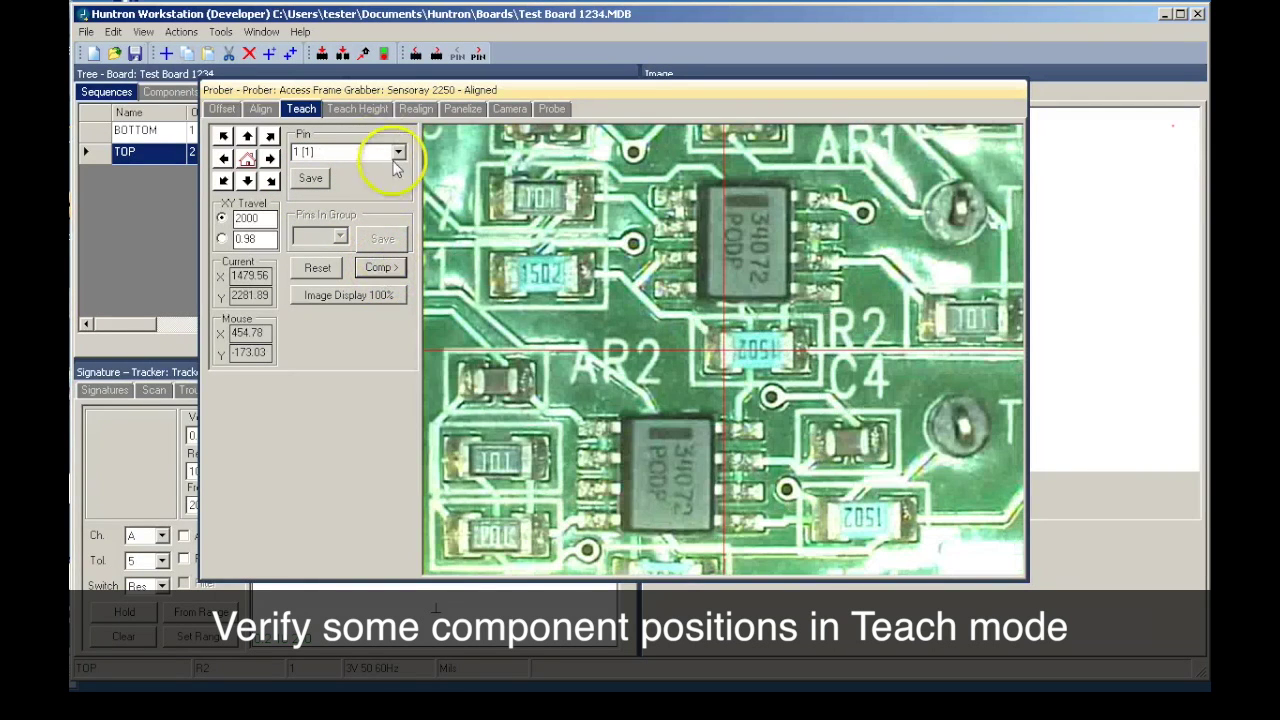
pyautogui.click(385, 271)
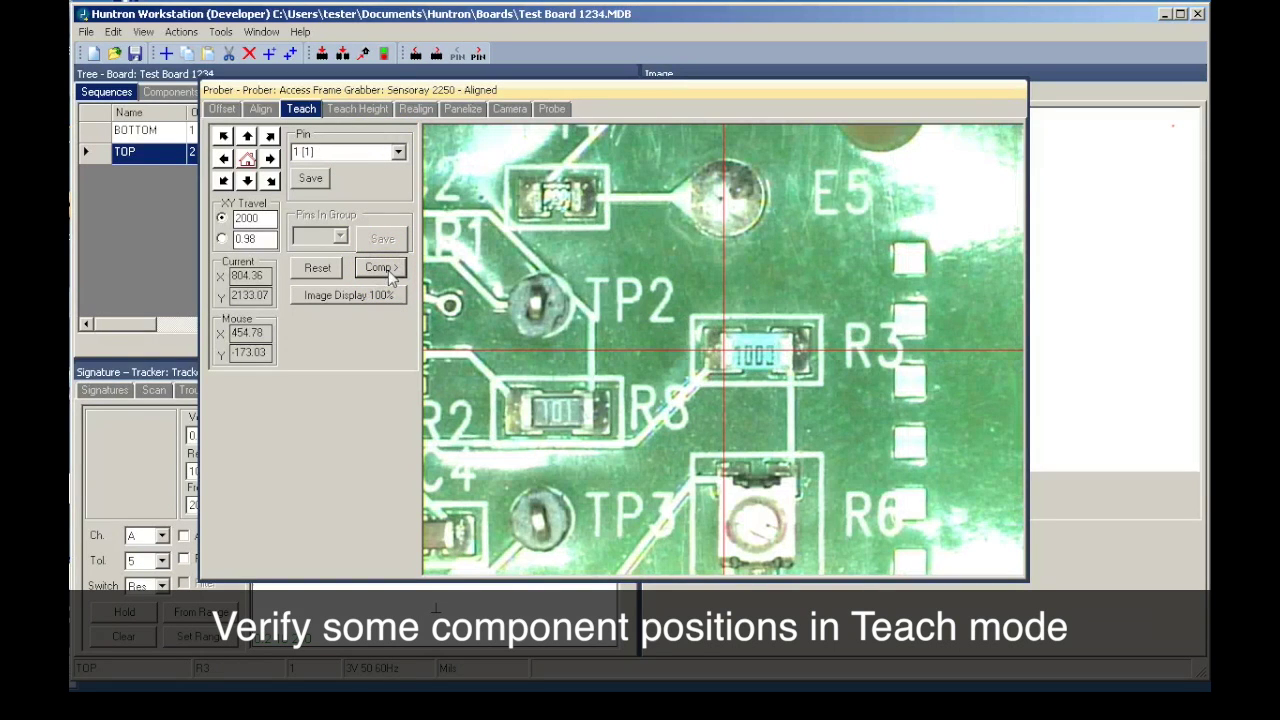
pyautogui.click(388, 270)
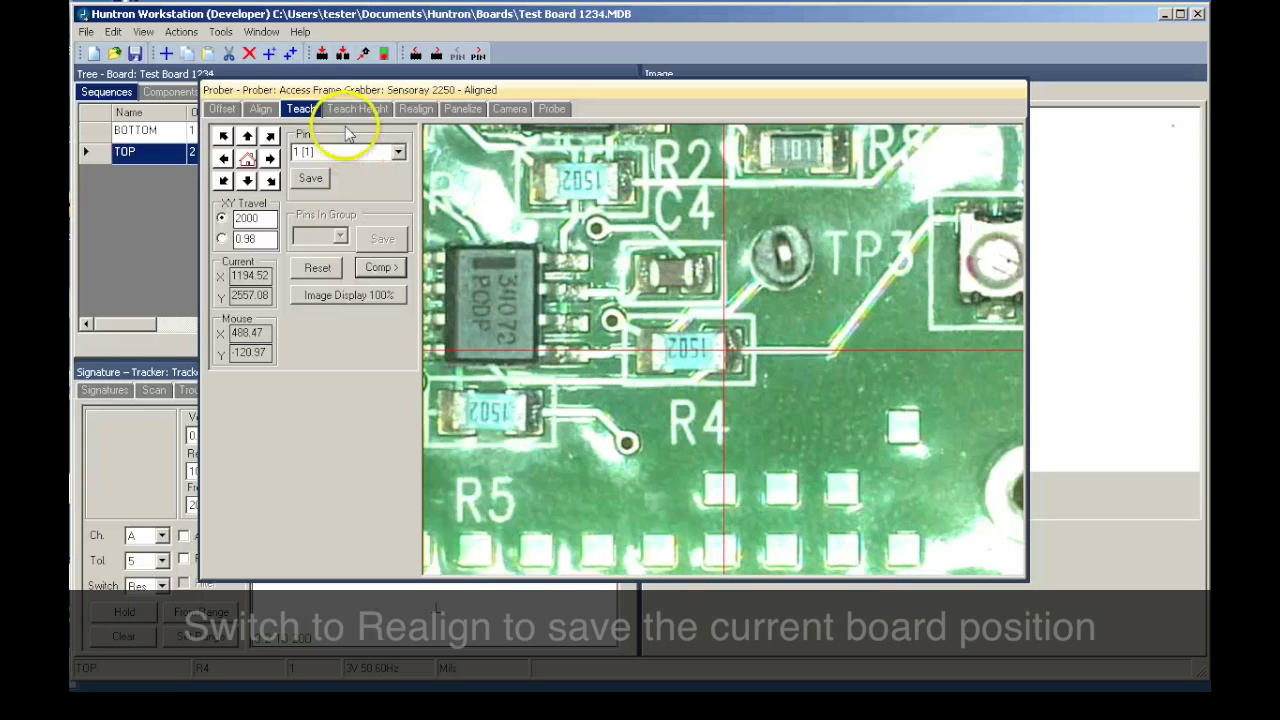
# Switch the prober to Realign, choose Alignment 1, and jog the camera toward connector J1.
pyautogui.click(416, 109)
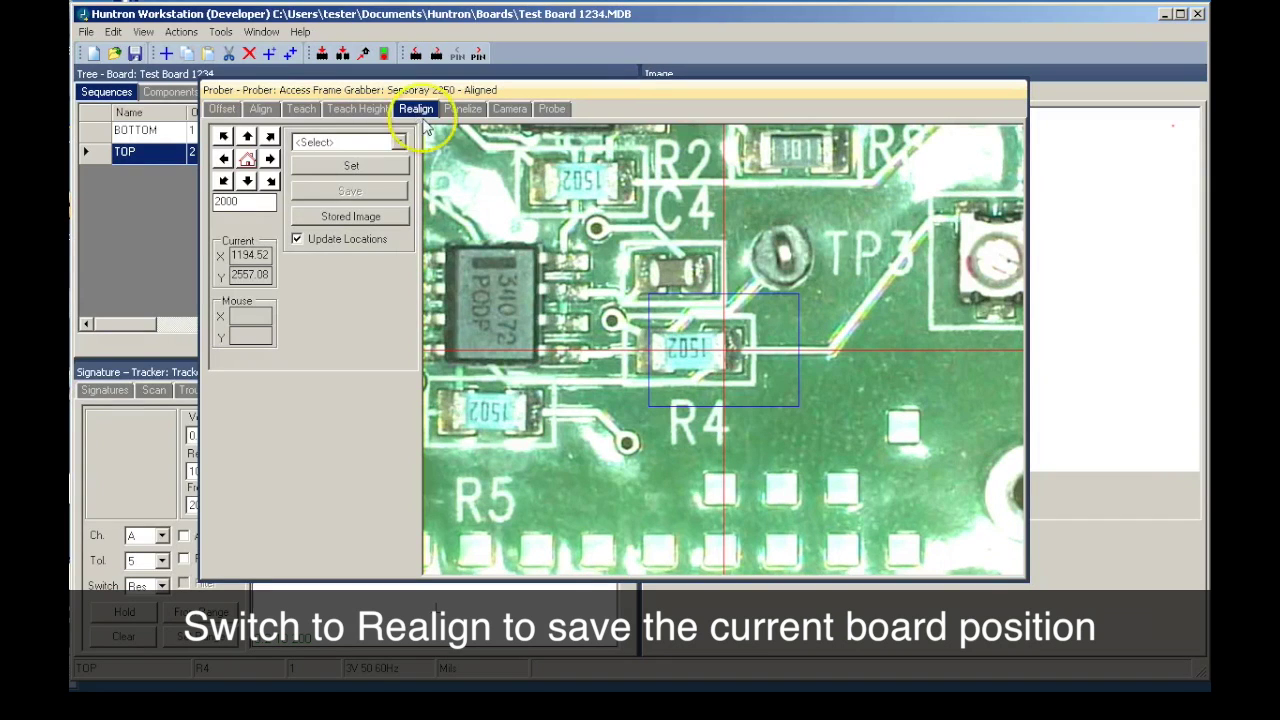
pyautogui.click(397, 142)
pyautogui.click(380, 173)
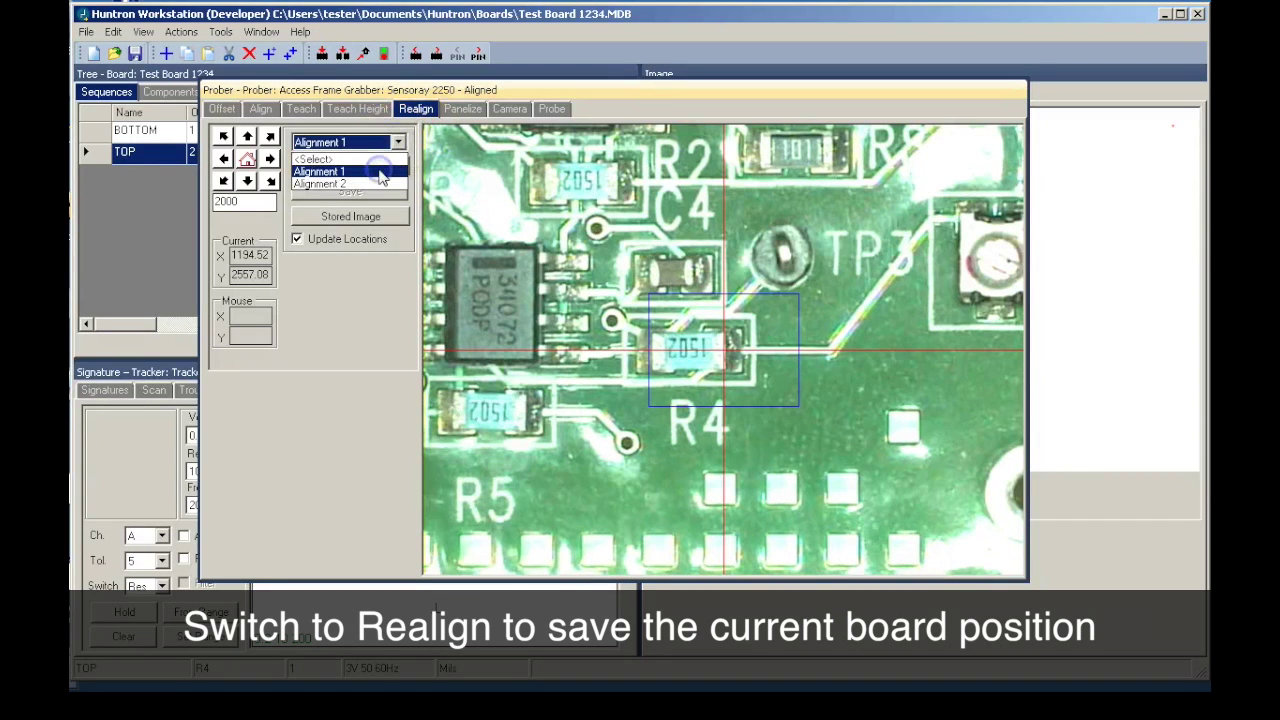
pyautogui.click(432, 322)
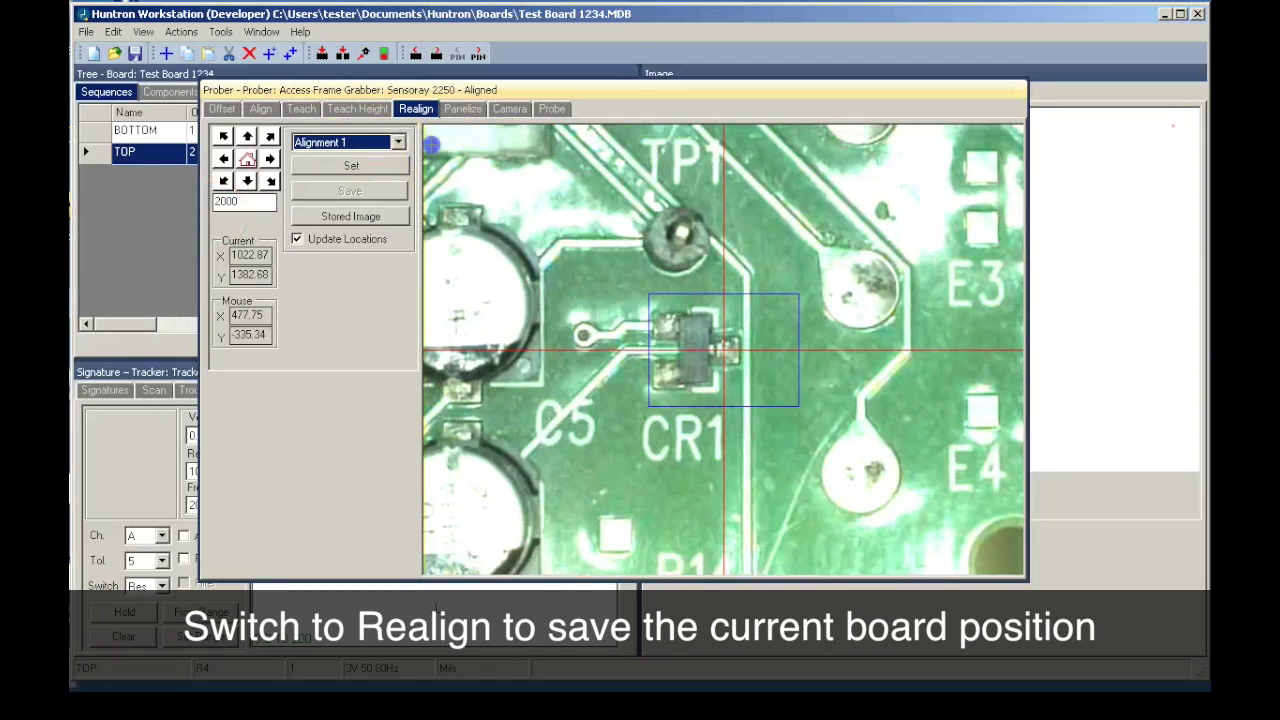
pyautogui.click(431, 145)
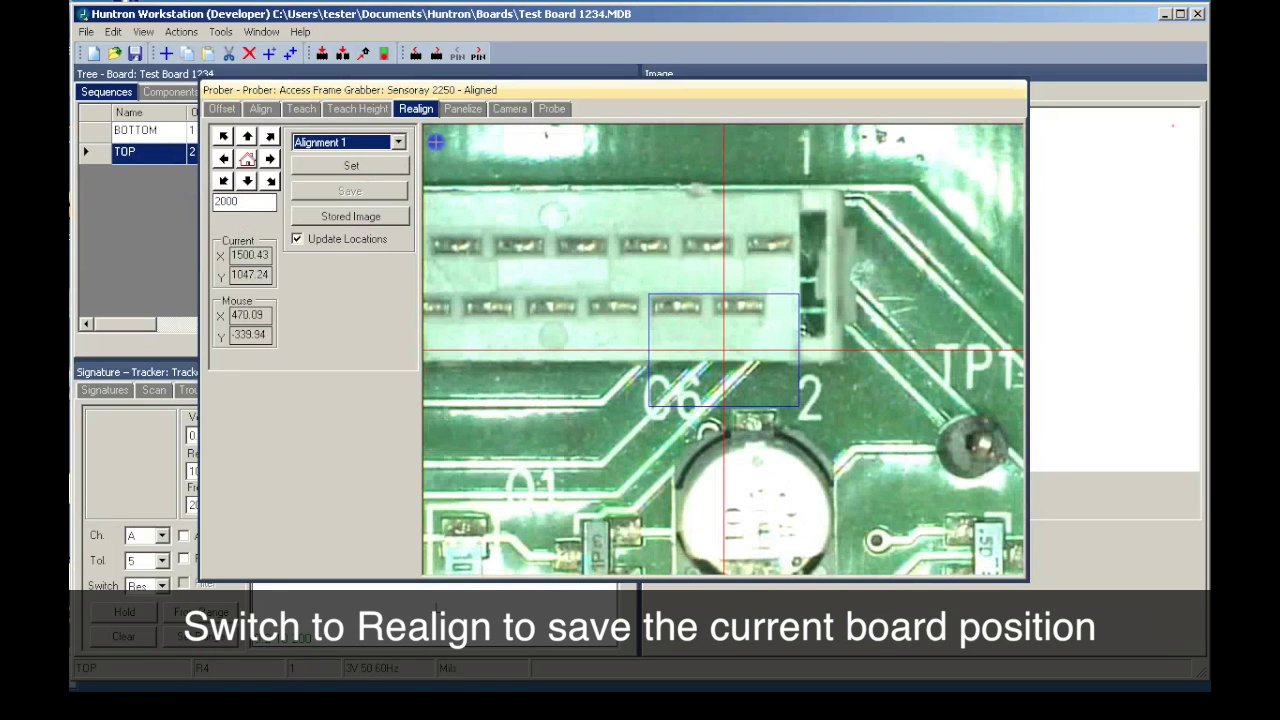
# Centre on the fiducial beside J1, set Alignment 1 there, and select Alignment 2.
pyautogui.click(436, 143)
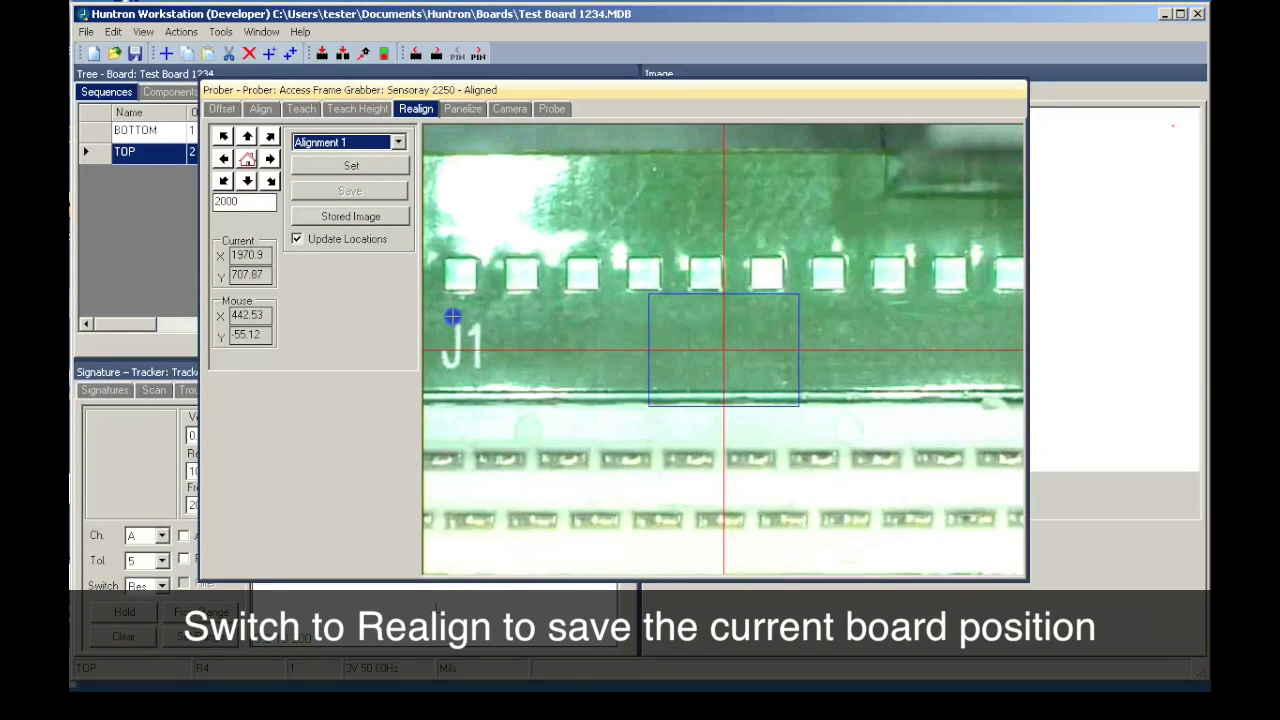
pyautogui.click(452, 316)
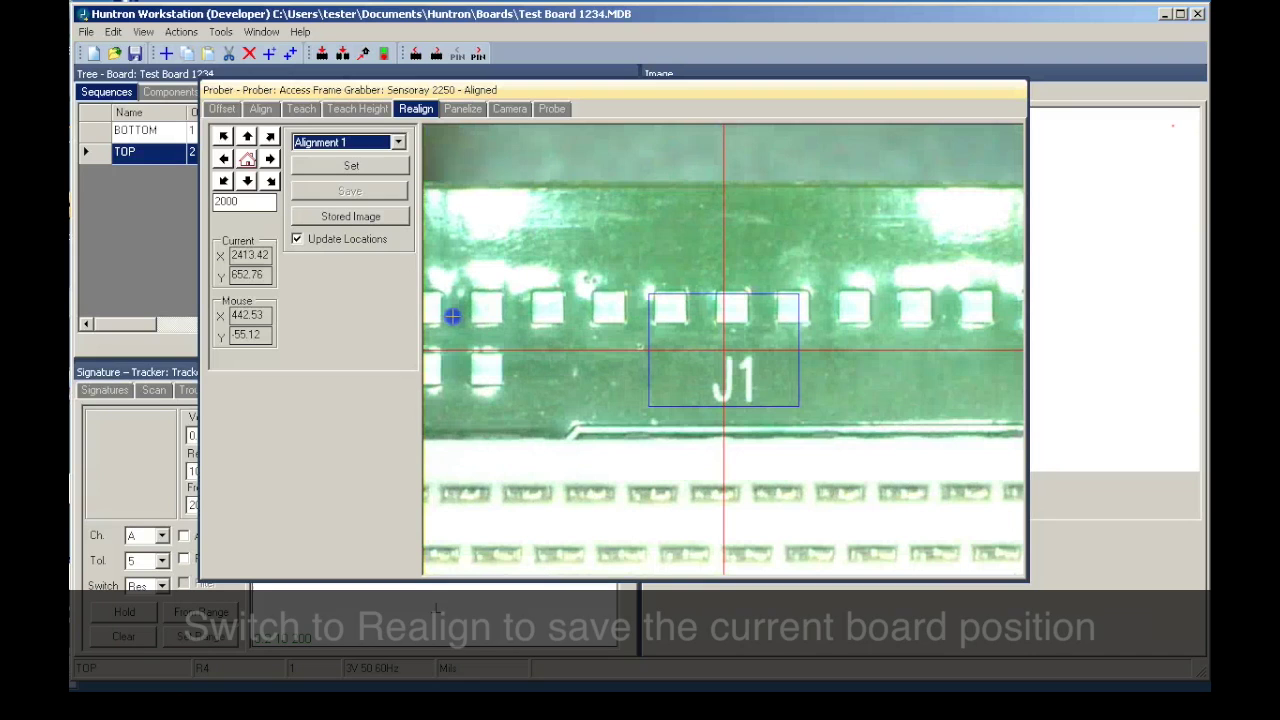
pyautogui.click(452, 316)
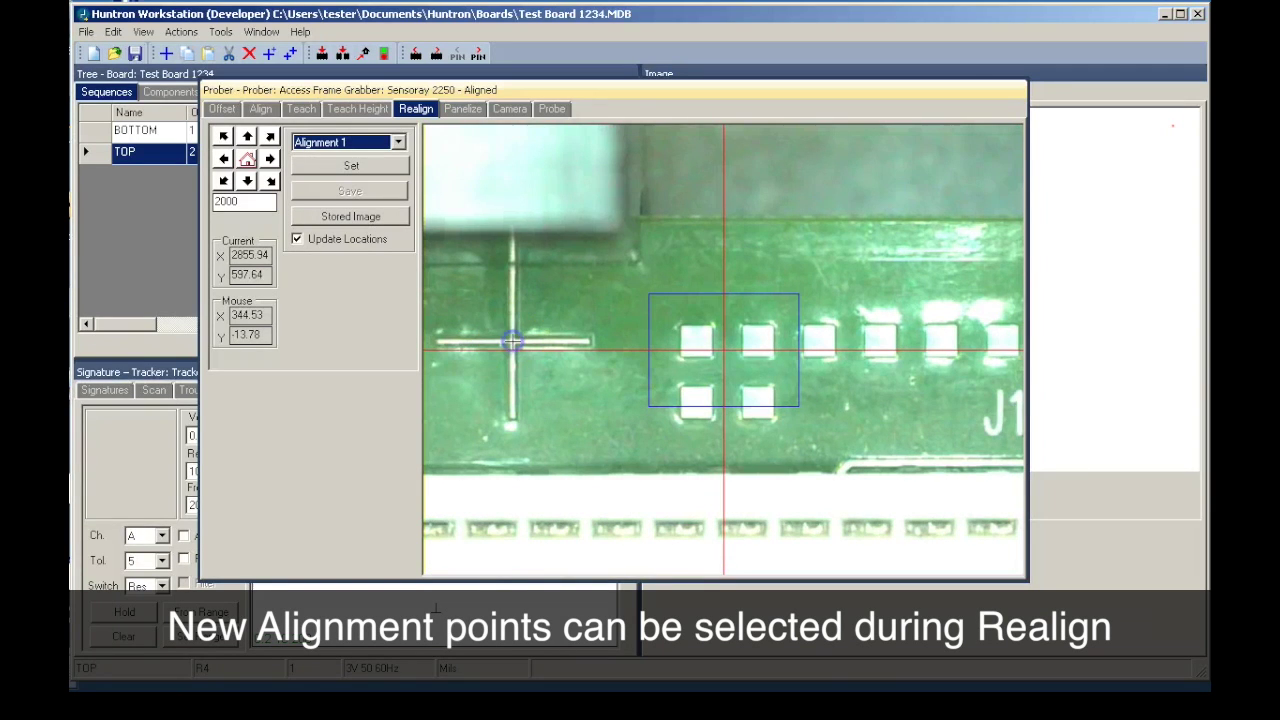
pyautogui.click(512, 342)
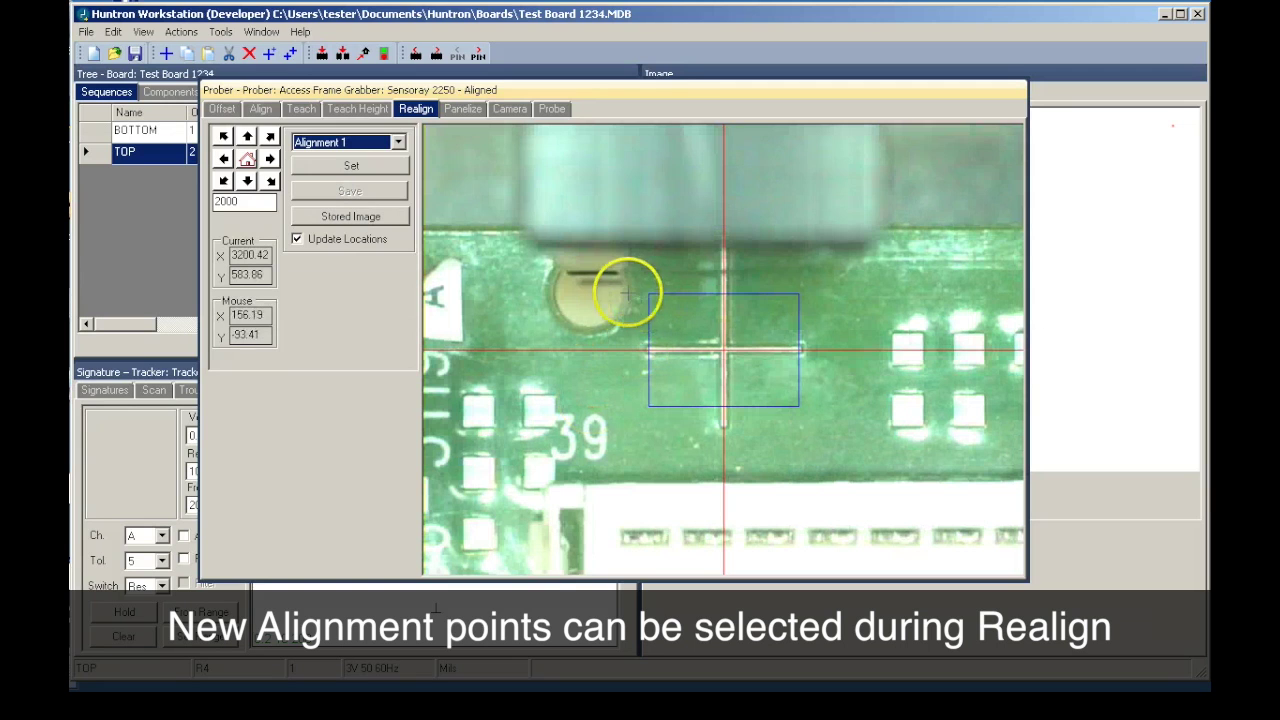
pyautogui.click(371, 167)
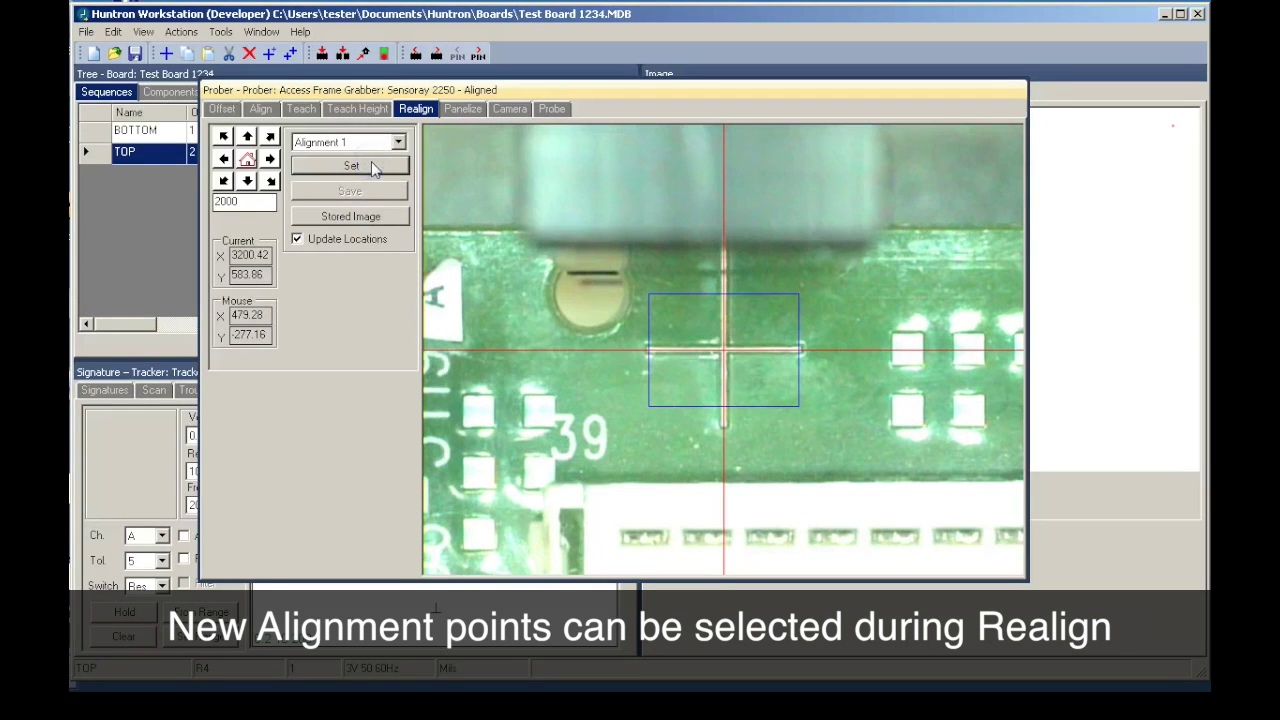
pyautogui.click(397, 143)
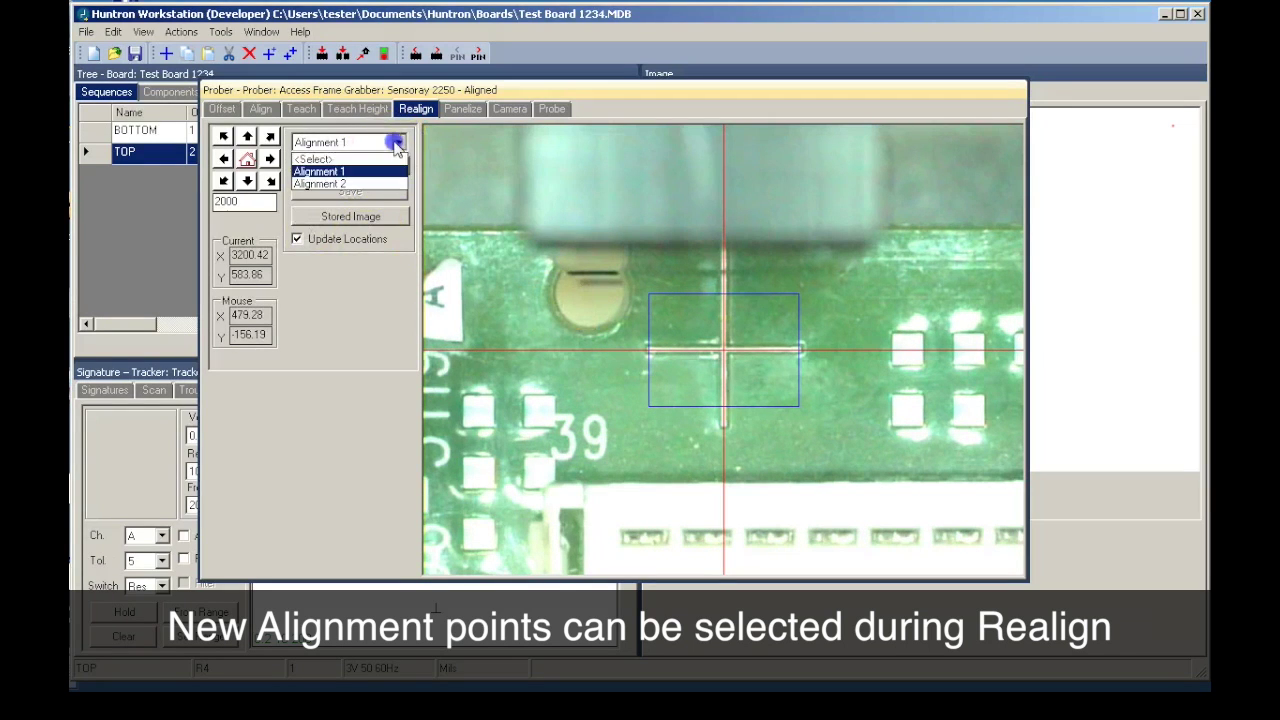
pyautogui.click(379, 185)
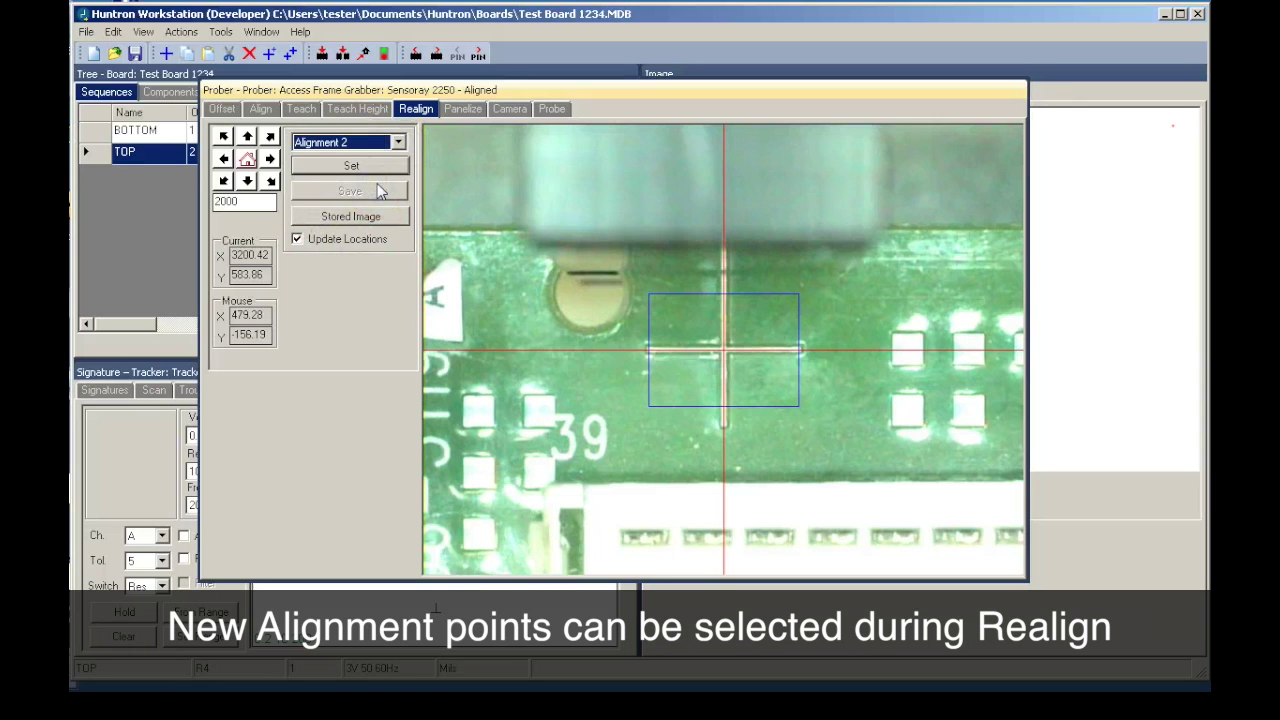
# Jog the camera to the cross-shaped second fiducial and centre its crosshair in view.
pyautogui.click(270, 181)
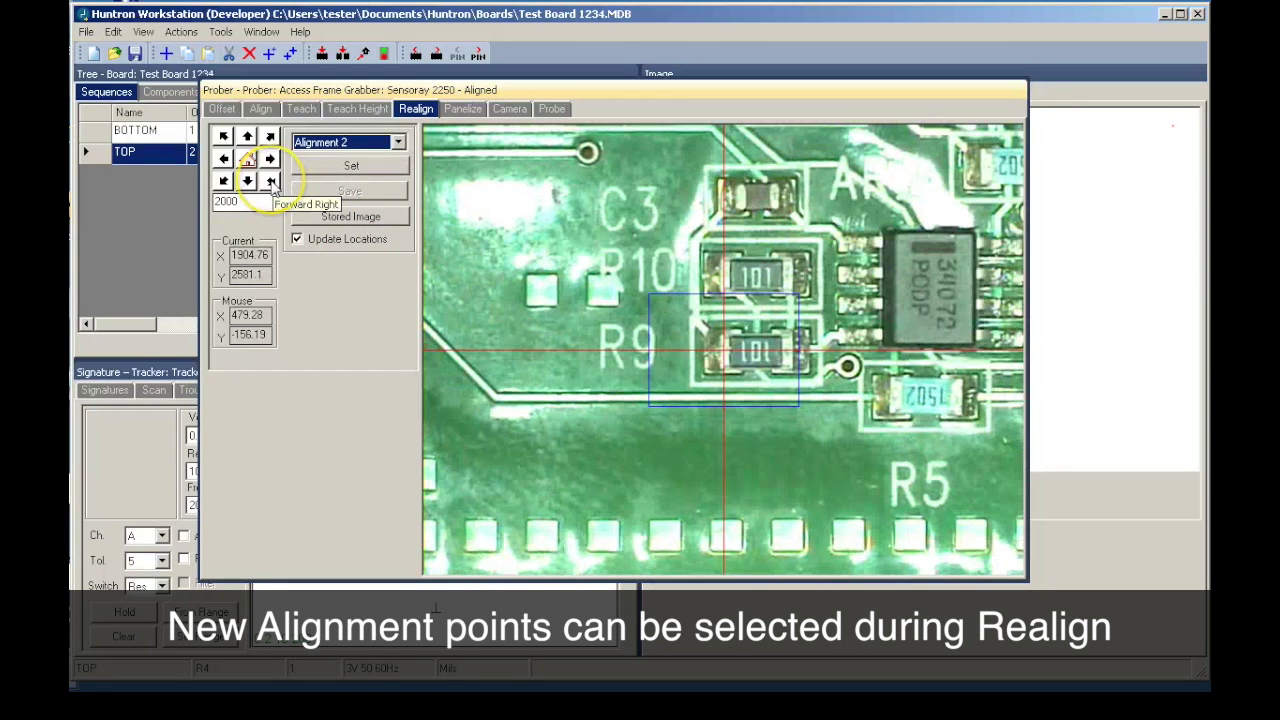
pyautogui.click(271, 184)
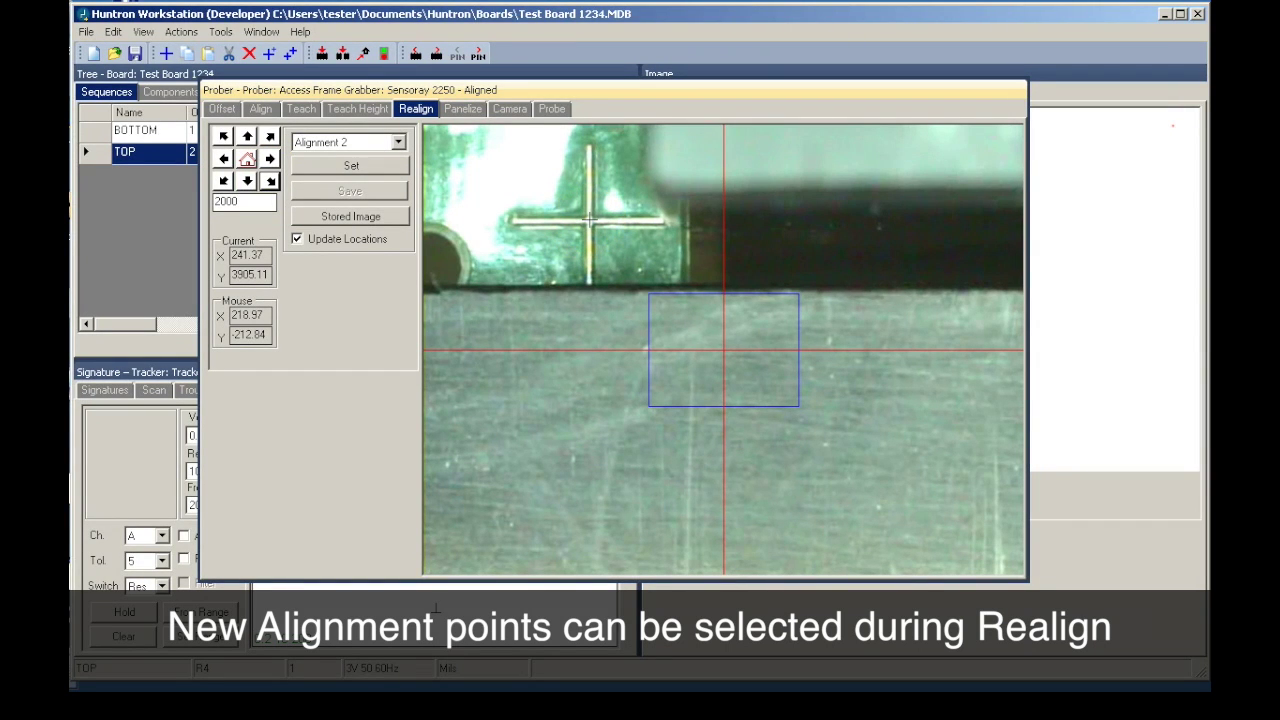
pyautogui.click(588, 224)
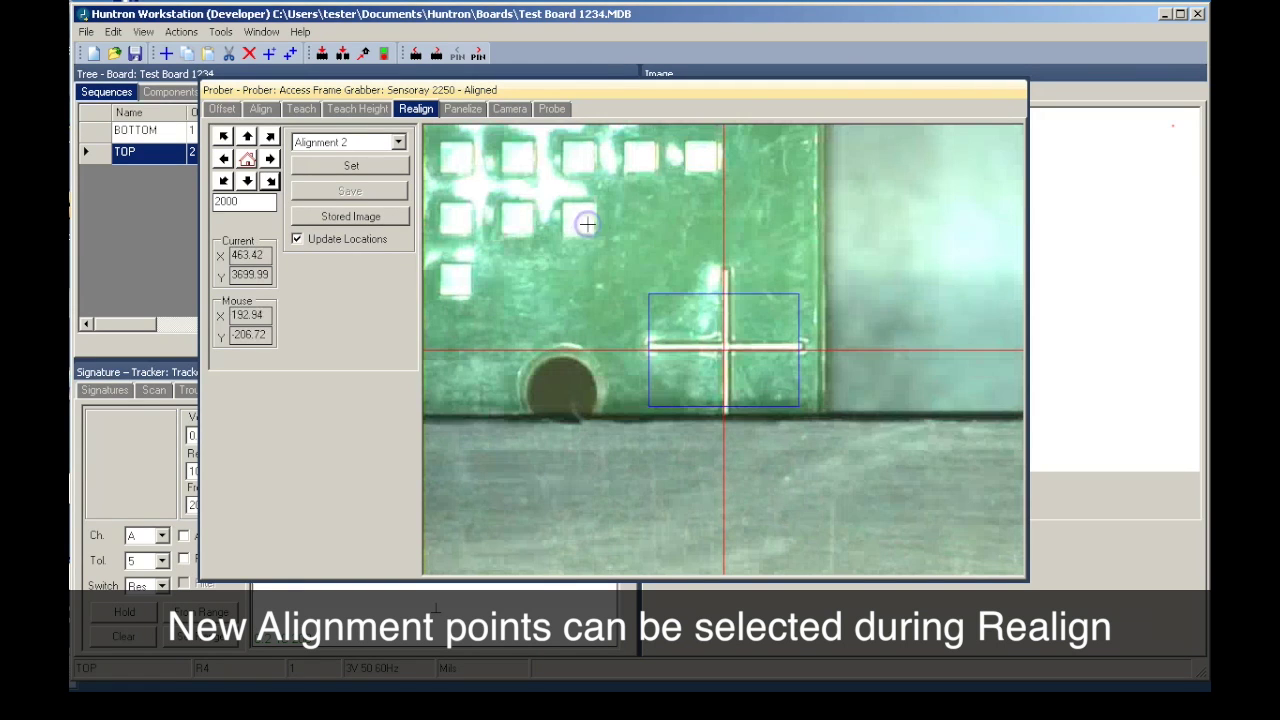
pyautogui.moveTo(735, 290); pyautogui.dragTo(726, 346)
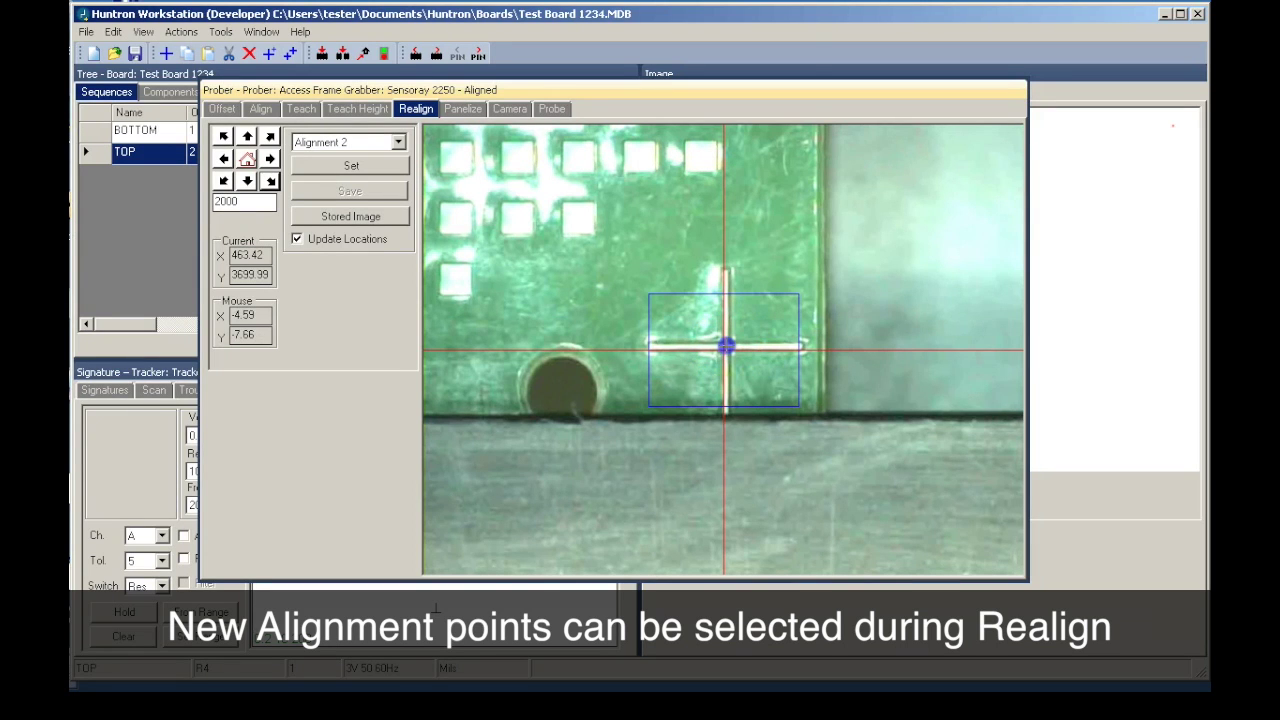
# Fine-jog with a step of 2, set Alignment 2, and confirm updating all pin locations.
pyautogui.moveTo(218, 199); pyautogui.dragTo(244, 198)
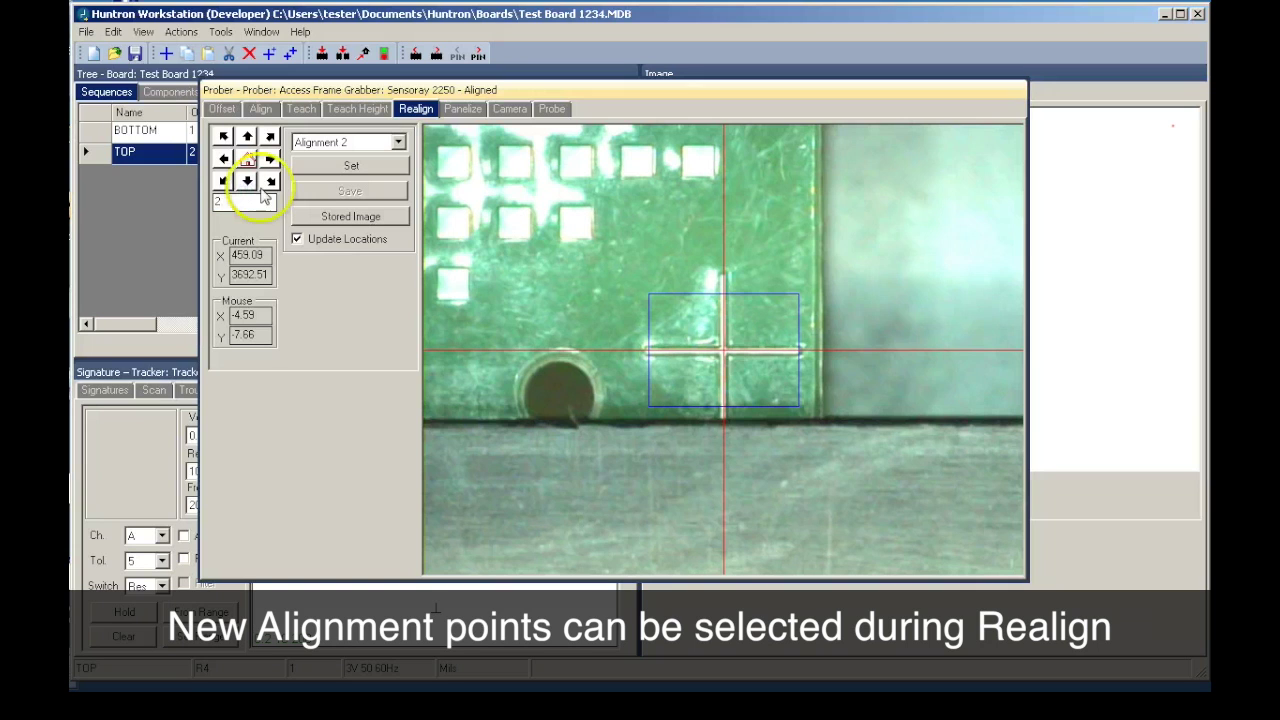
pyautogui.click(247, 182)
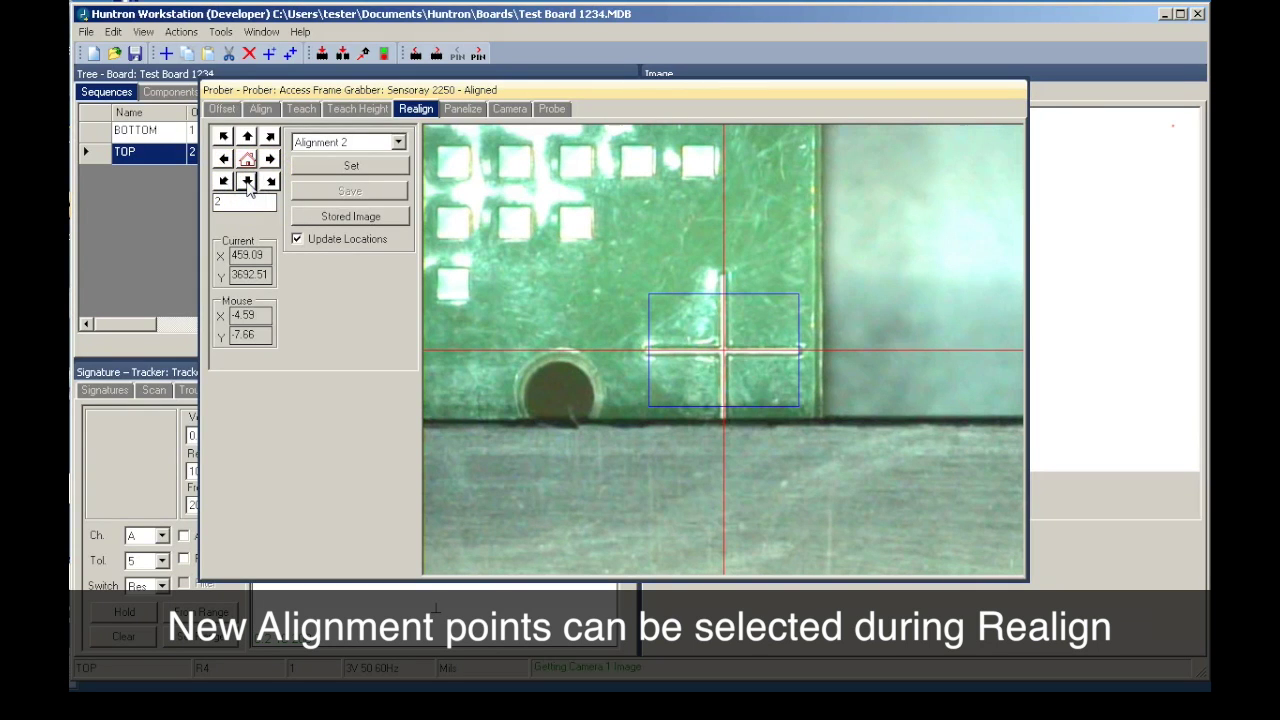
pyautogui.click(223, 160)
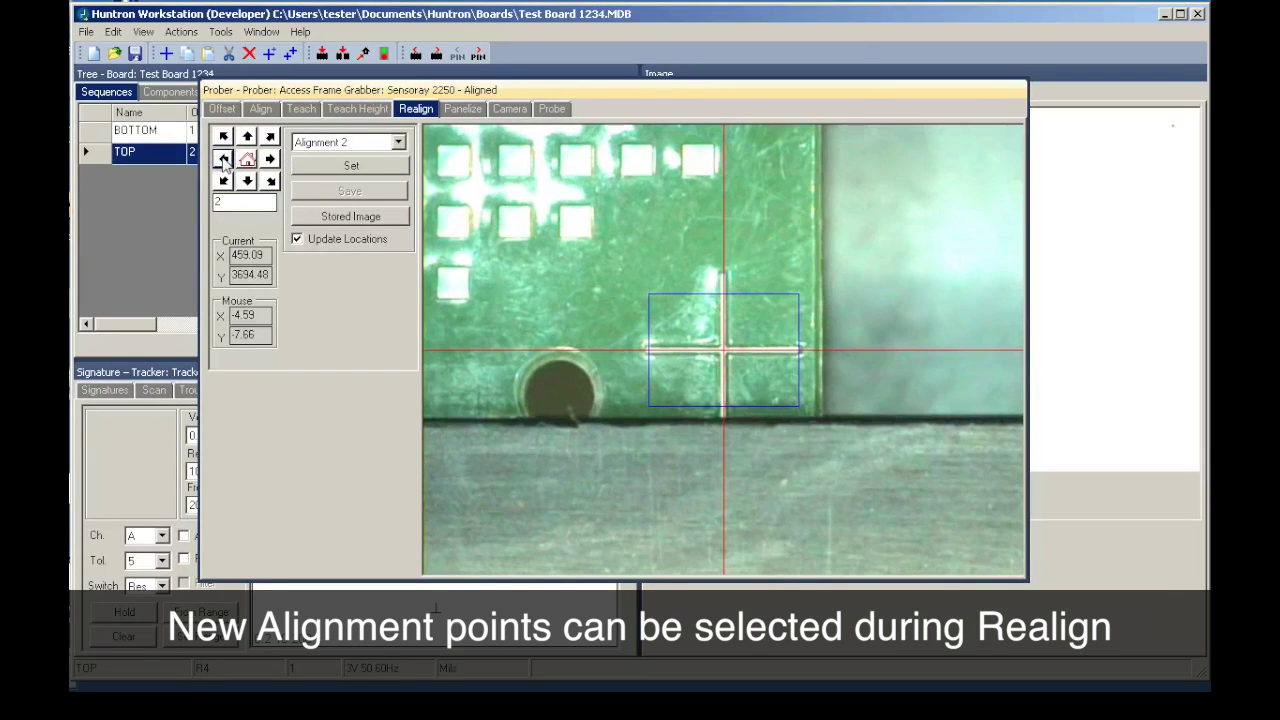
pyautogui.click(348, 167)
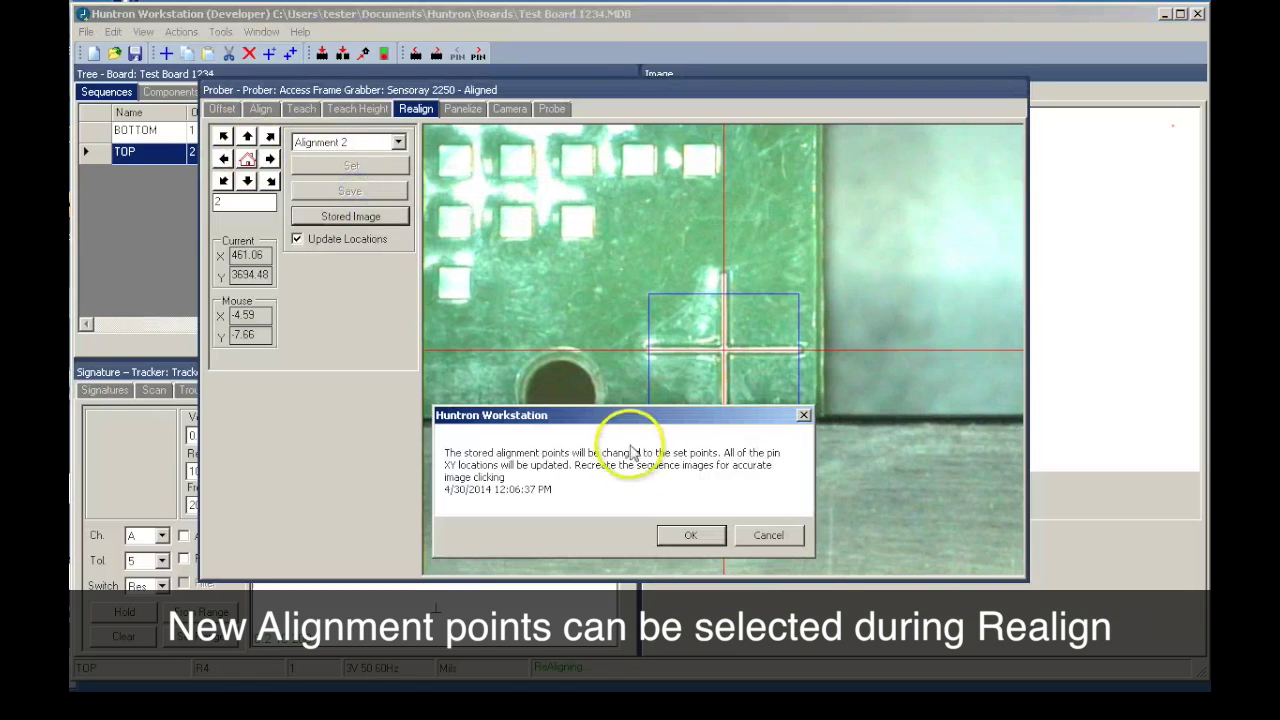
pyautogui.click(681, 538)
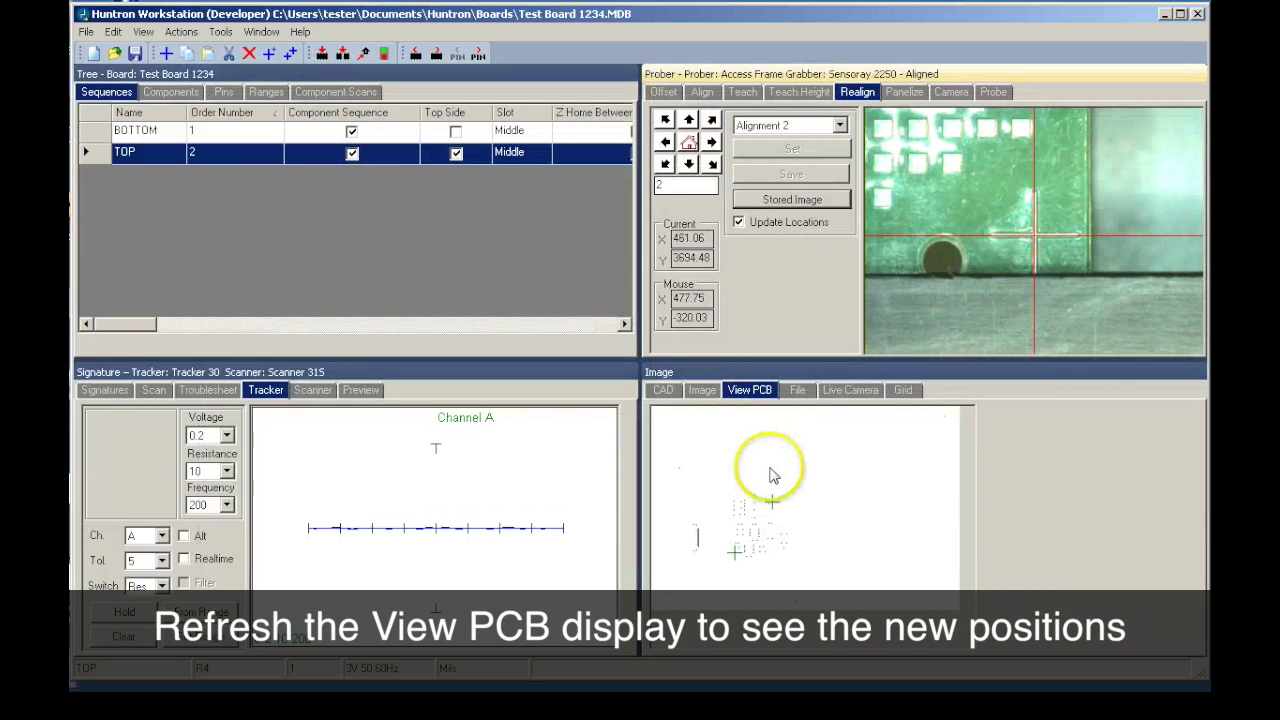
# Refresh the View PCB pane and show the Components list in the Tree panel.
pyautogui.rightClick(770, 475)
pyautogui.click(822, 487)
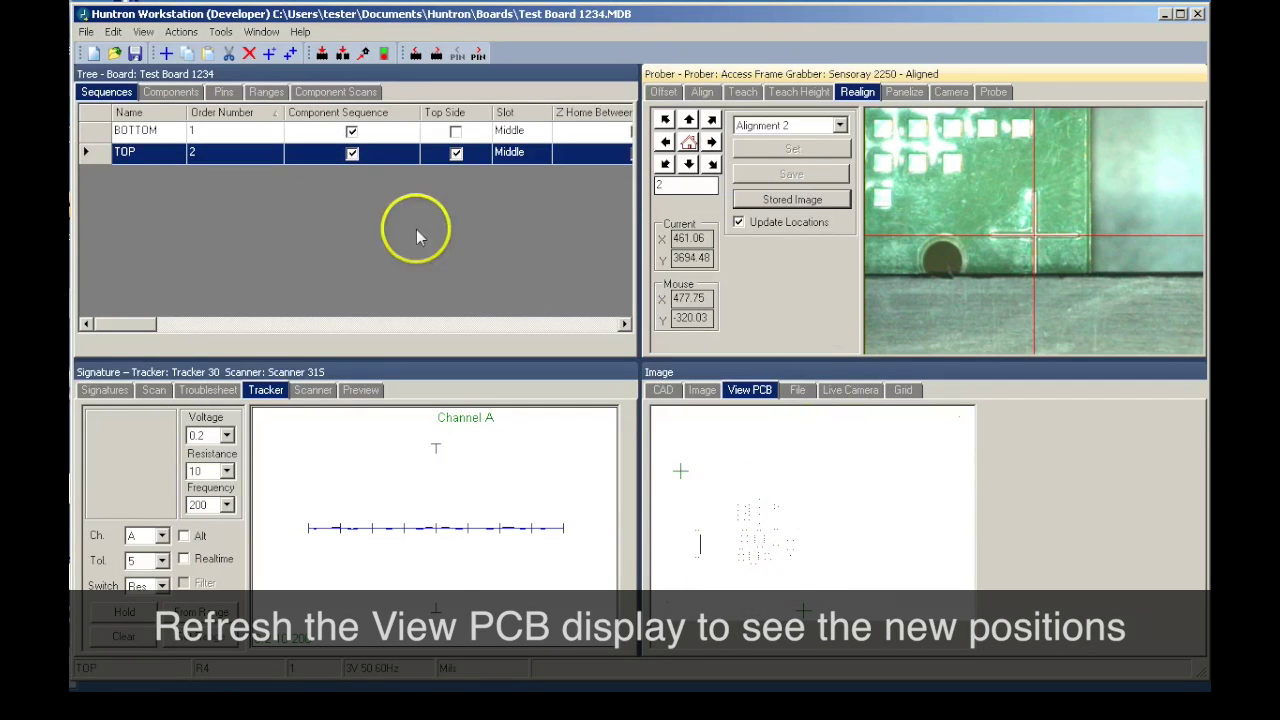
pyautogui.click(171, 91)
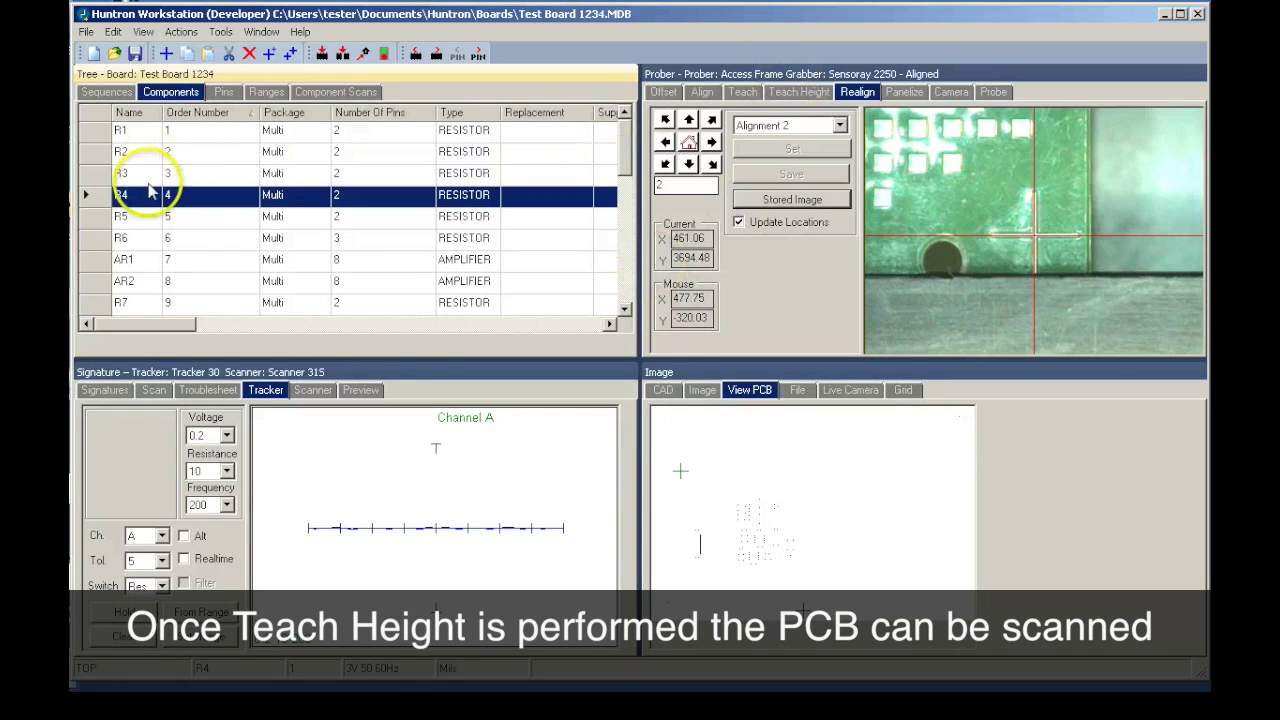
# Show the prober's Teach Height page with the sequence Z up and Z down values.
pyautogui.click(798, 95)
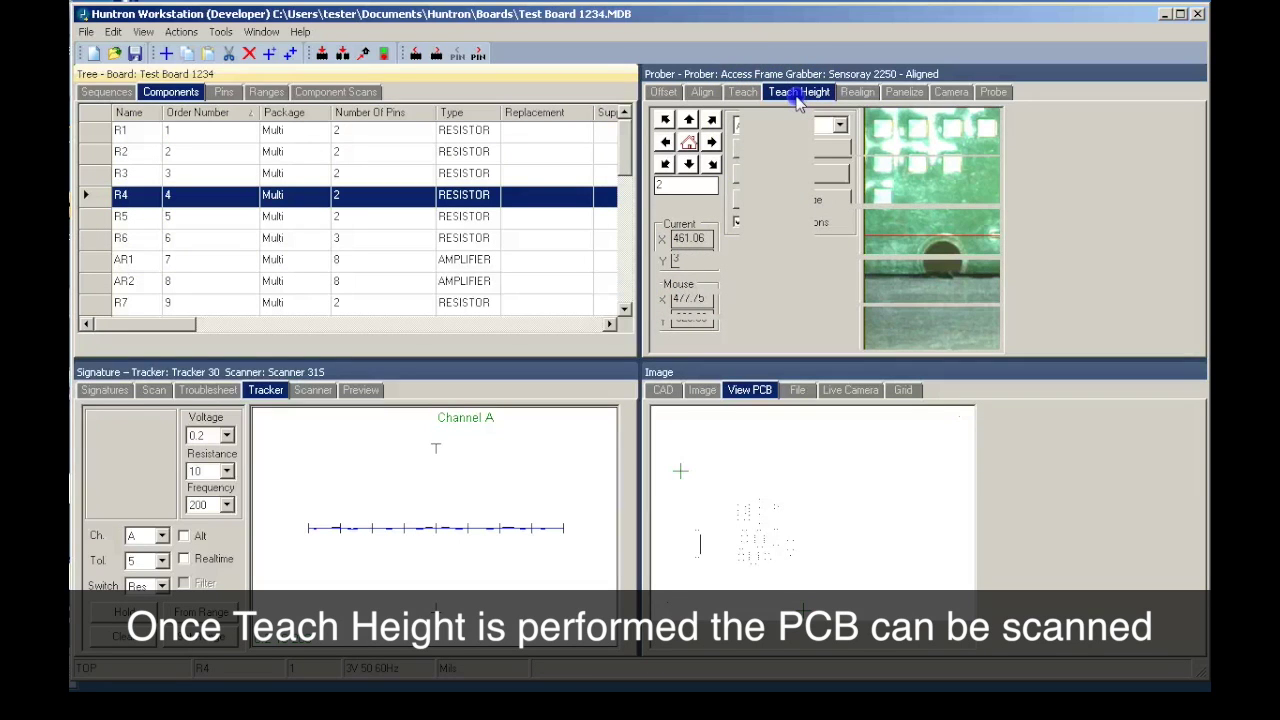